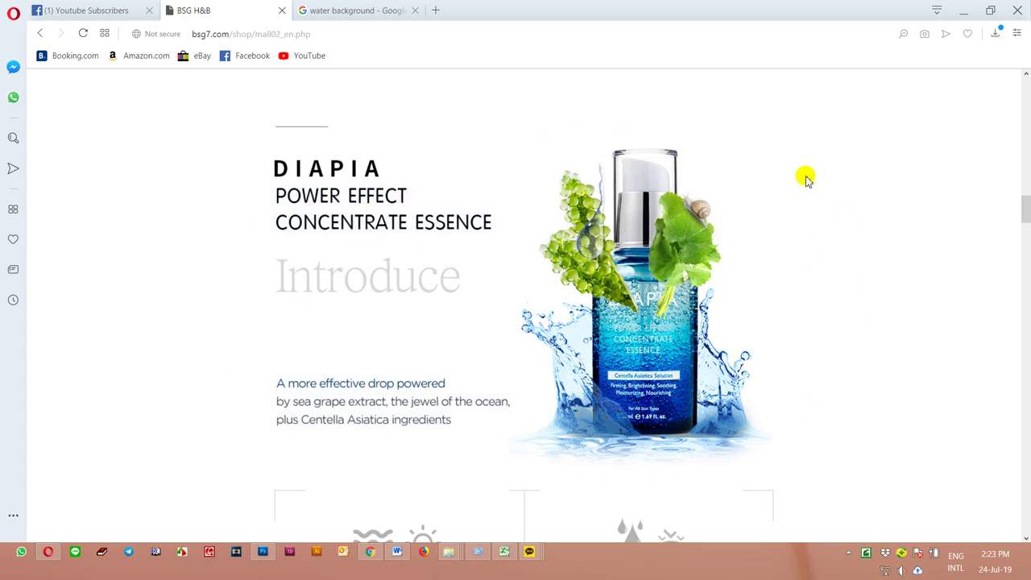
Leave the DIAPIA essence product page in Opera and bring Photoshop to the front
click(262, 548)
Create a new white 21 × 14.85 cm document at 300 pixels per inch
click(32, 10)
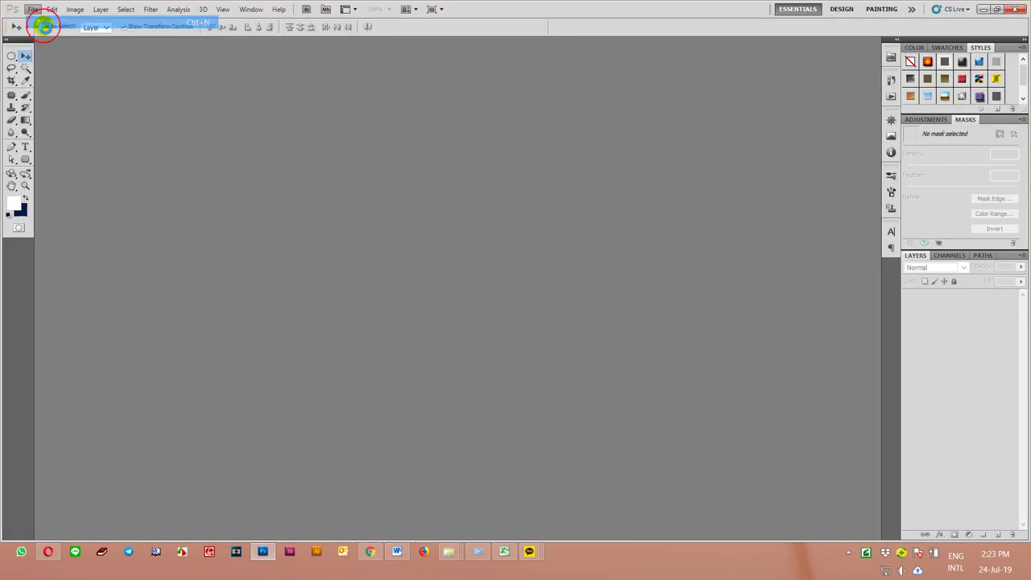
drag(504, 196, 359, 200)
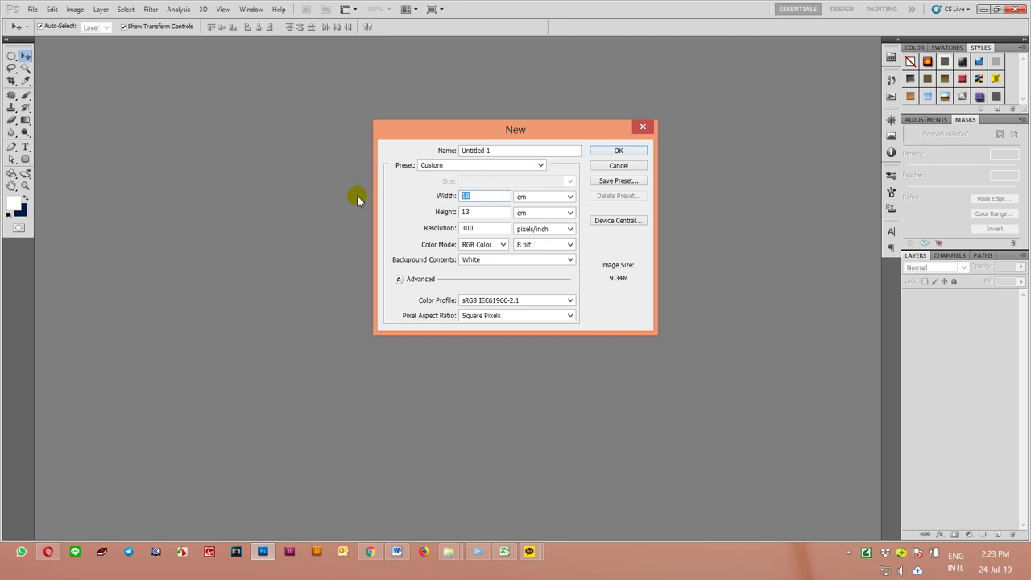
key(Tab)
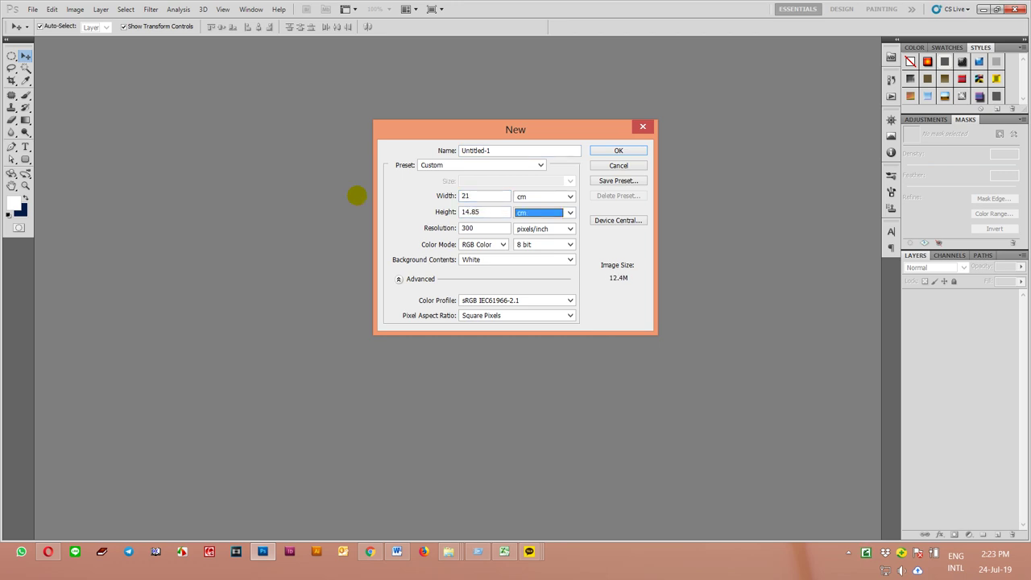
key(Return)
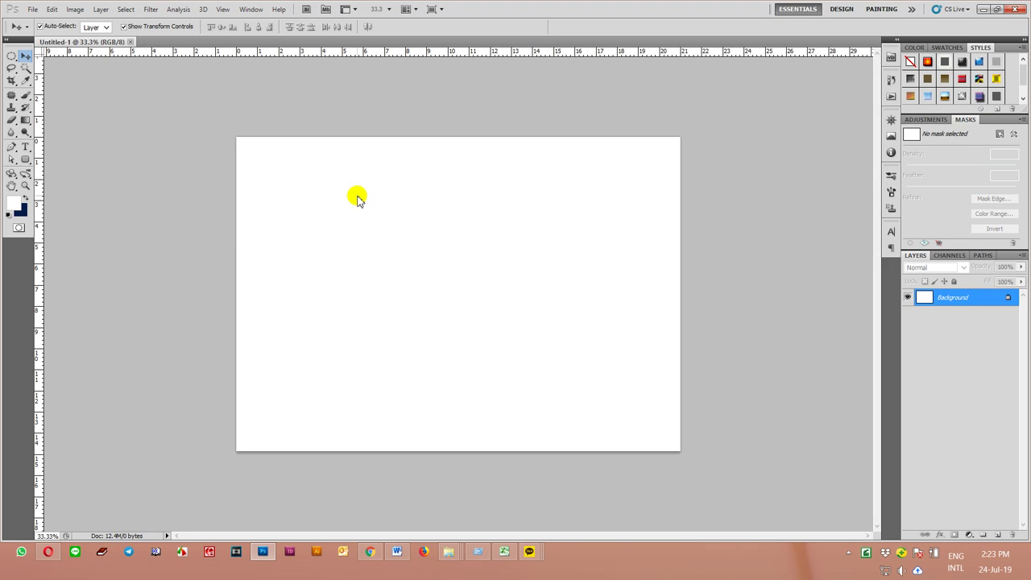
Return to Opera and scroll to the Hydro Purifying Toner and Power Effect Concentrate Essence bottles
click(49, 552)
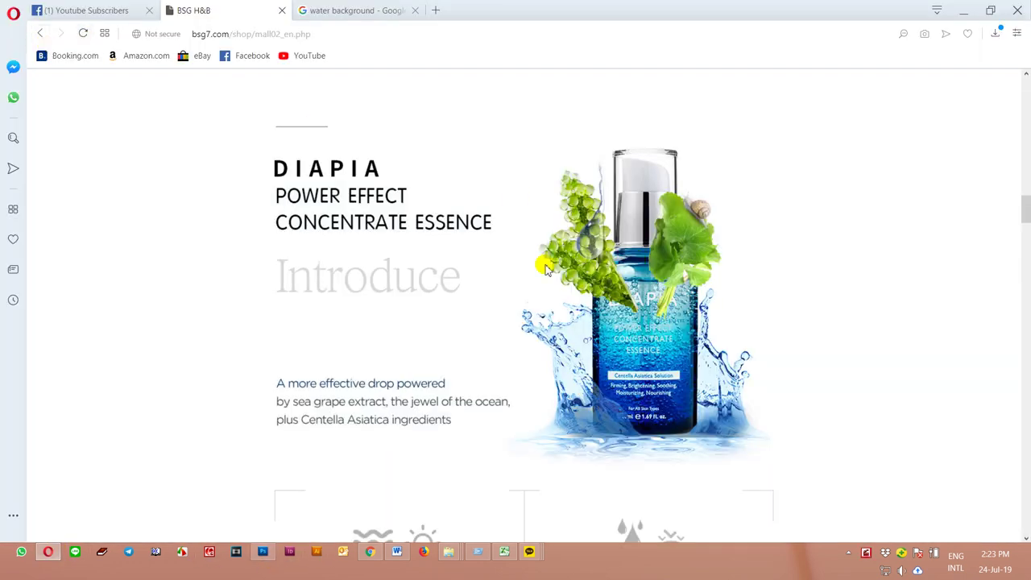
scroll(547, 290, up, 3)
scroll(729, 338, down, 1)
scroll(733, 344, down, 5)
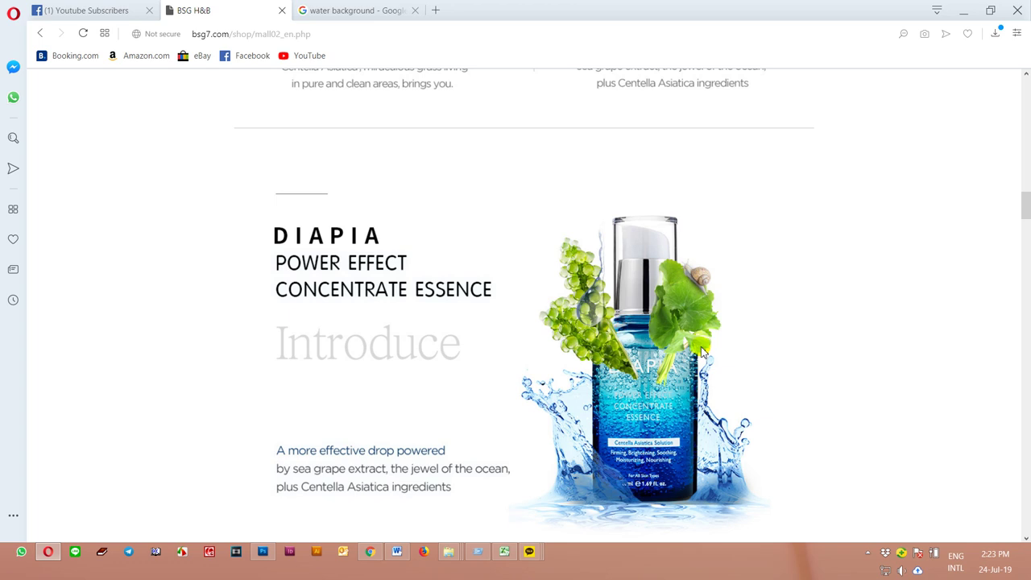
scroll(703, 352, up, 6)
scroll(702, 345, down, 2)
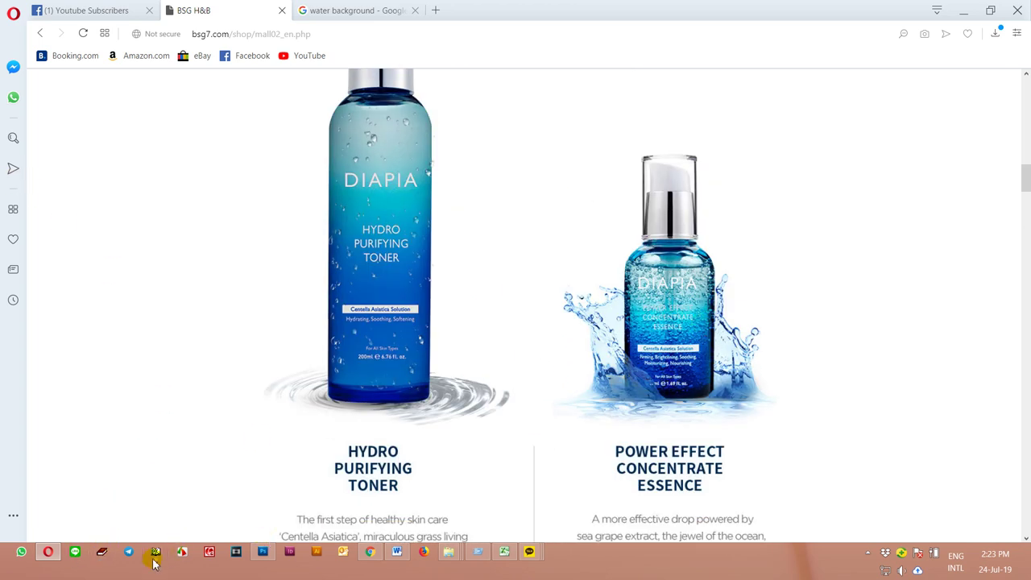
Capture a rectangular region around the essence bottle picture with FastStone Capture
click(184, 554)
click(518, 356)
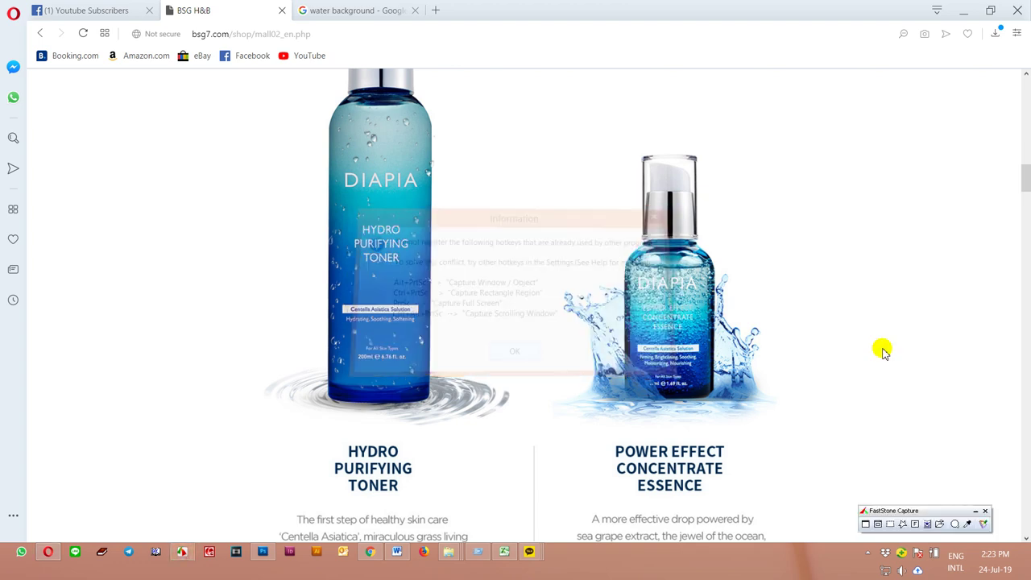
click(891, 525)
drag(558, 140, 785, 436)
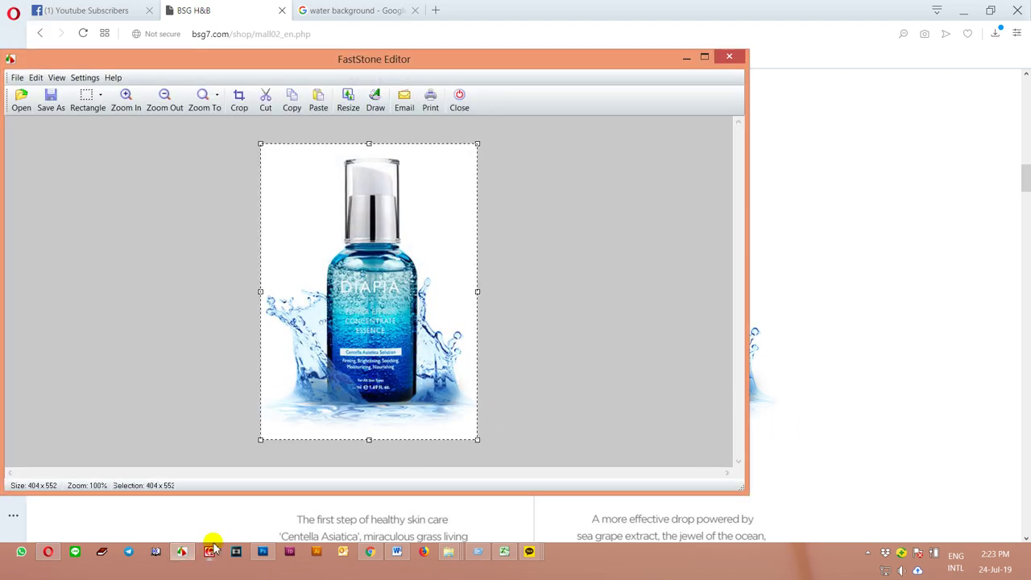
Paste the captured bottle into the poster, enlarged and moved to the right
click(270, 564)
key(ctrl+v)
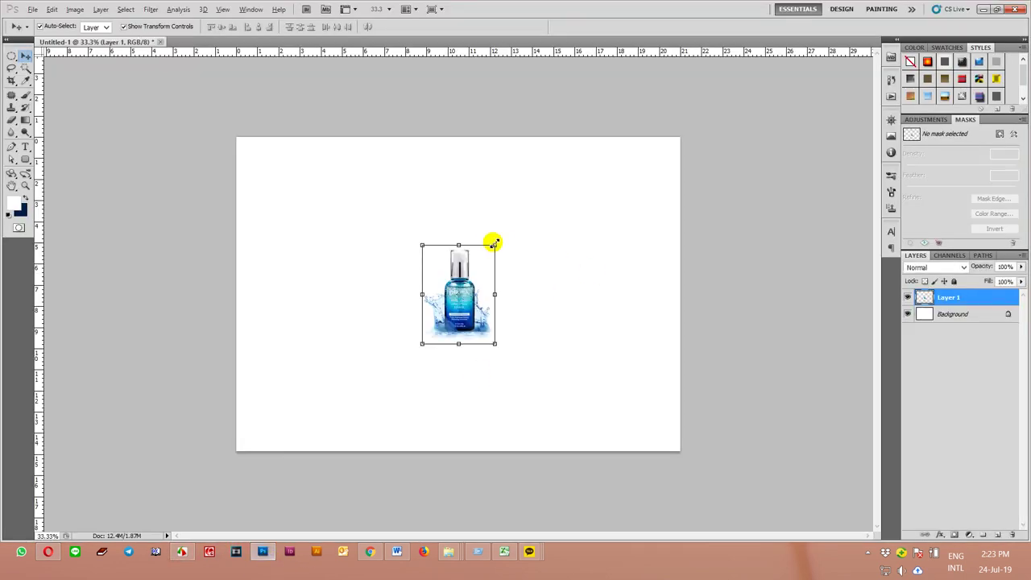
drag(494, 243, 544, 201)
drag(501, 295, 626, 320)
key(Return)
click(718, 350)
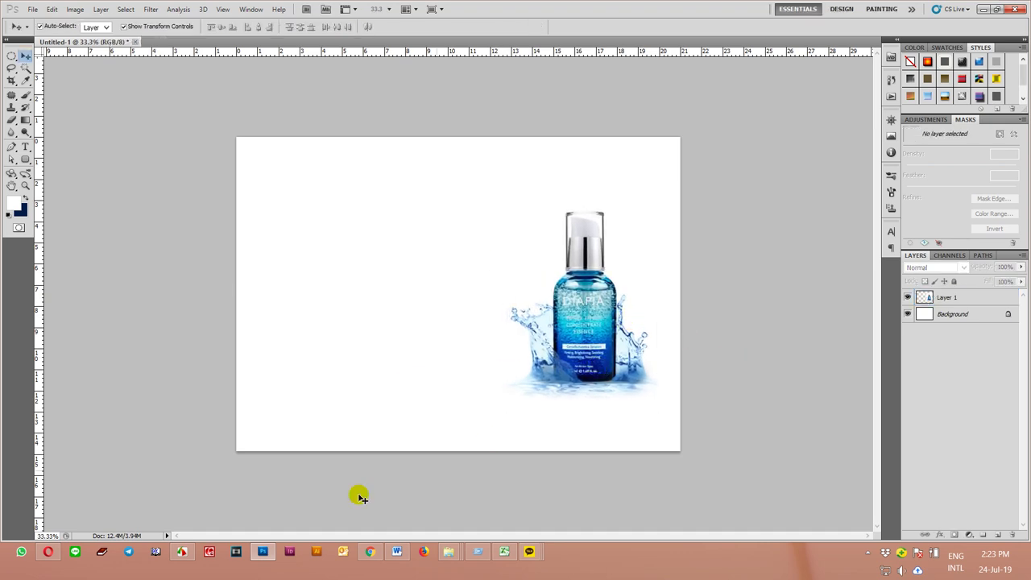
Add the poster-image water background, scale it over the canvas, move it beneath the bottle, then delete it
click(48, 553)
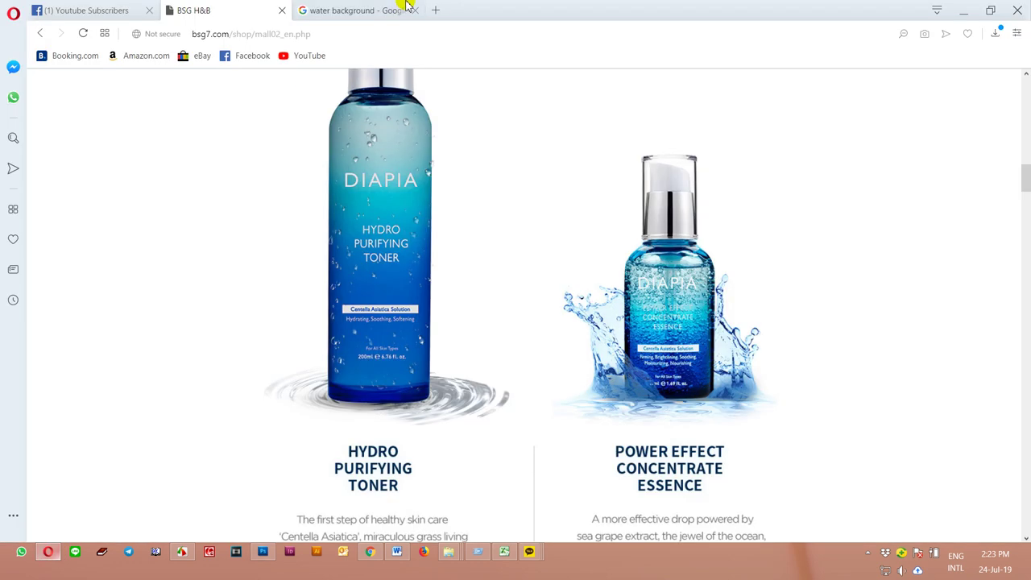
click(407, 6)
mouse_move(329, 385)
mouse_down()
mouse_move(185, 304)
mouse_move(273, 548)
mouse_up()
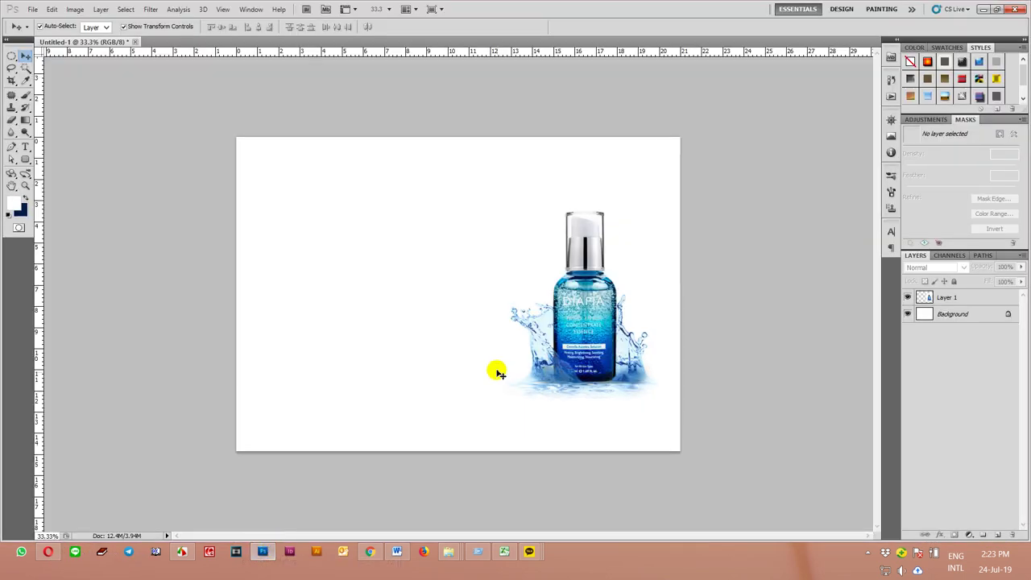
drag(273, 548, 488, 364)
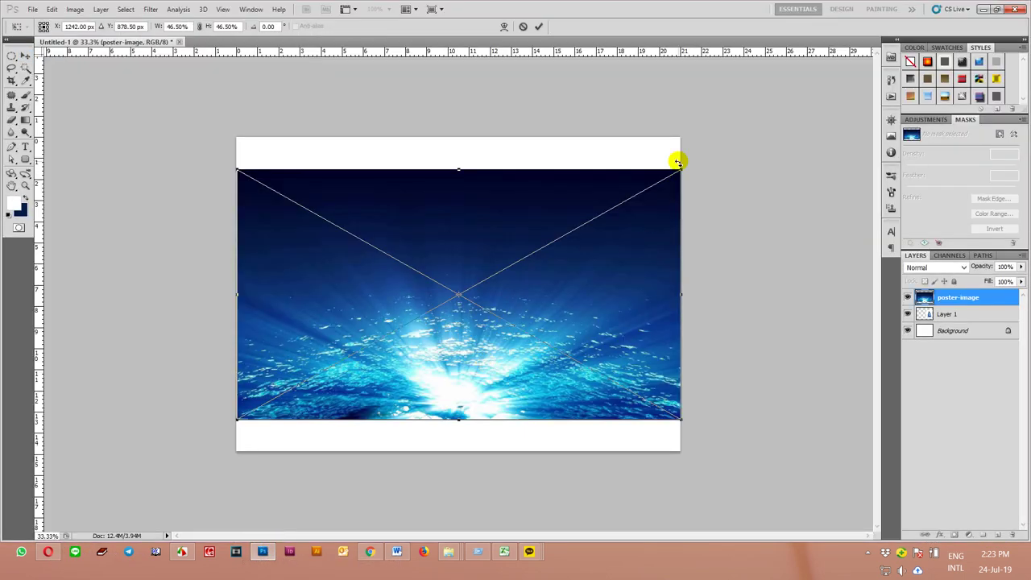
drag(682, 170, 750, 92)
key(Return)
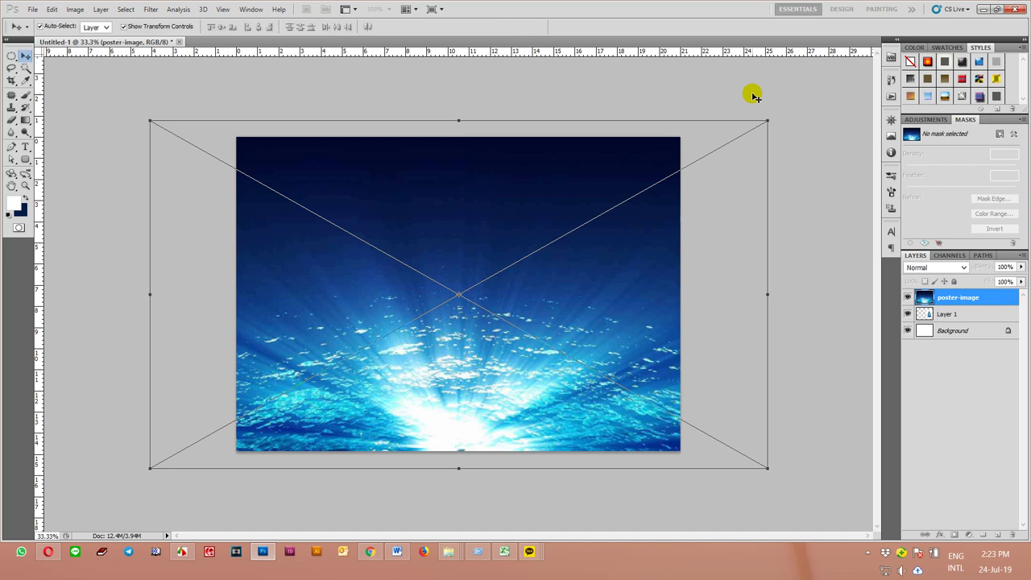
key(ctrl+bracketleft)
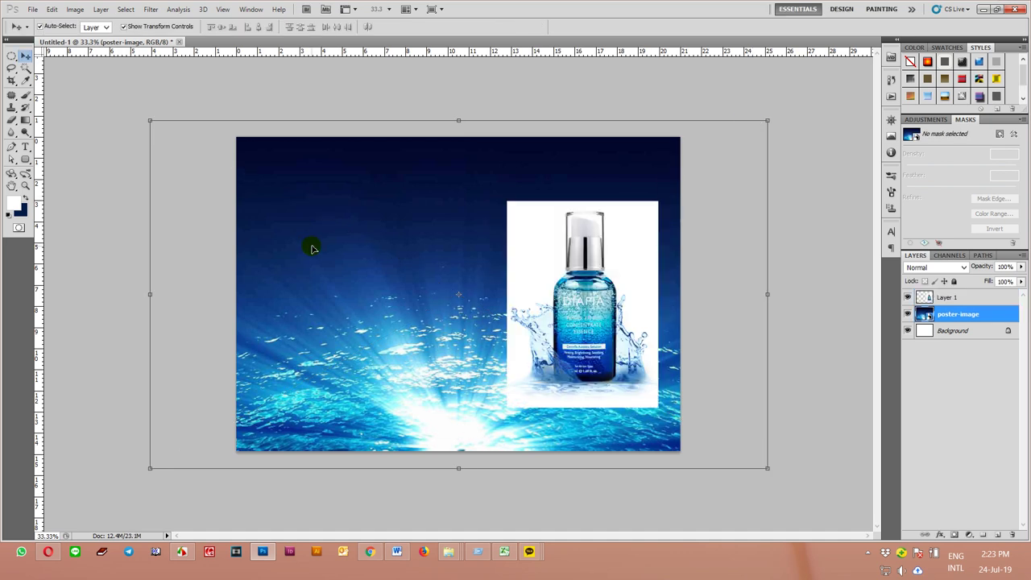
key(Delete)
key(super+d)
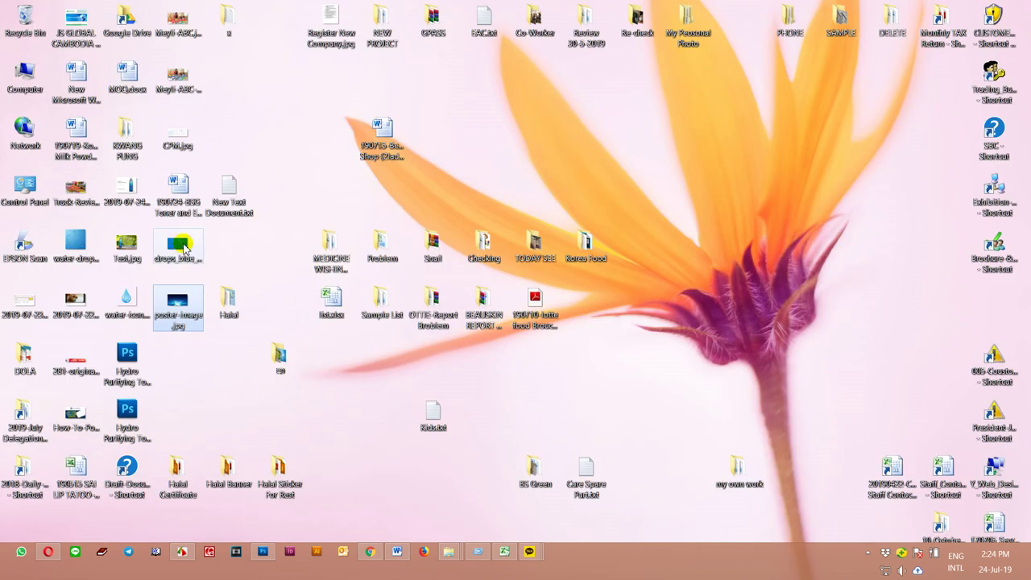
Look at the drops_blue_background file on the desktop, then return to the Opera image search
click(177, 250)
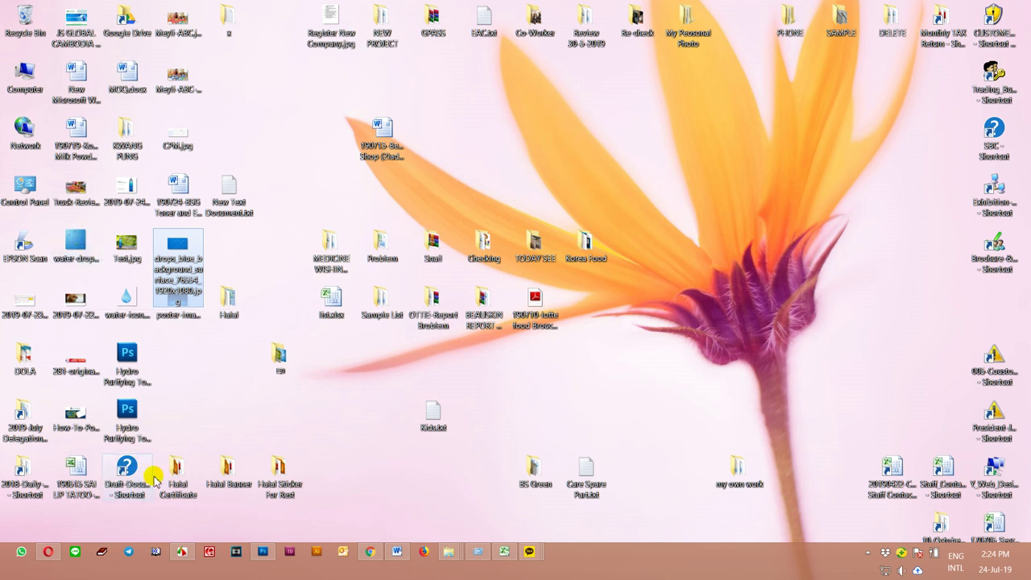
click(292, 214)
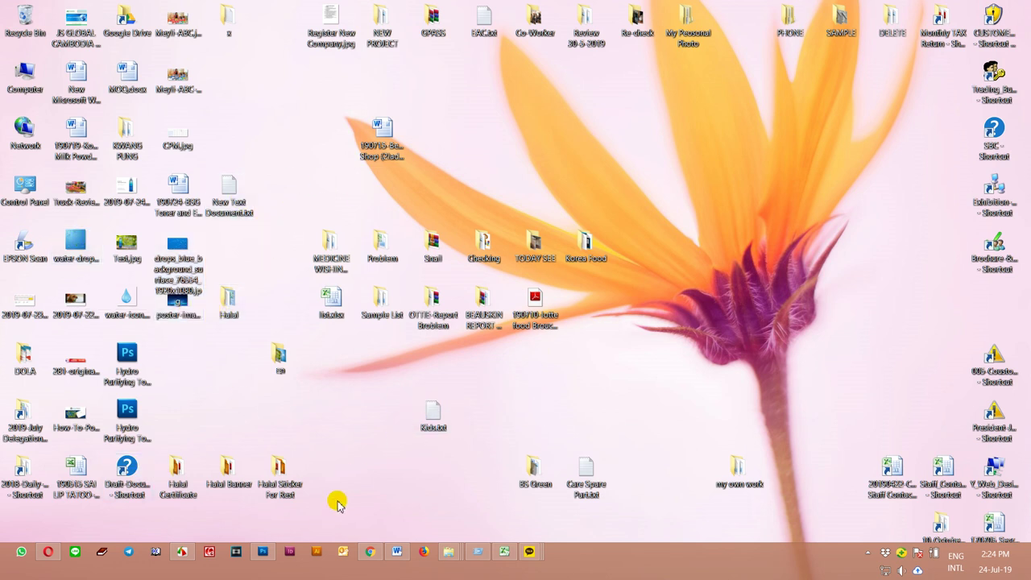
click(48, 552)
Scroll the image results and preview water splash images
scroll(971, 342, down, 5)
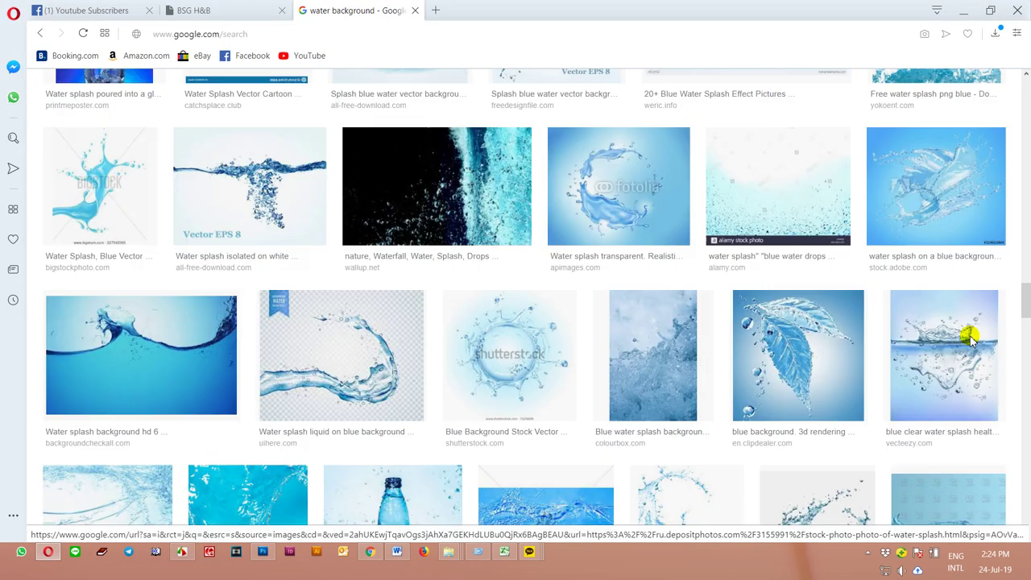
scroll(971, 330, down, 3)
scroll(850, 299, down, 3)
scroll(850, 298, down, 5)
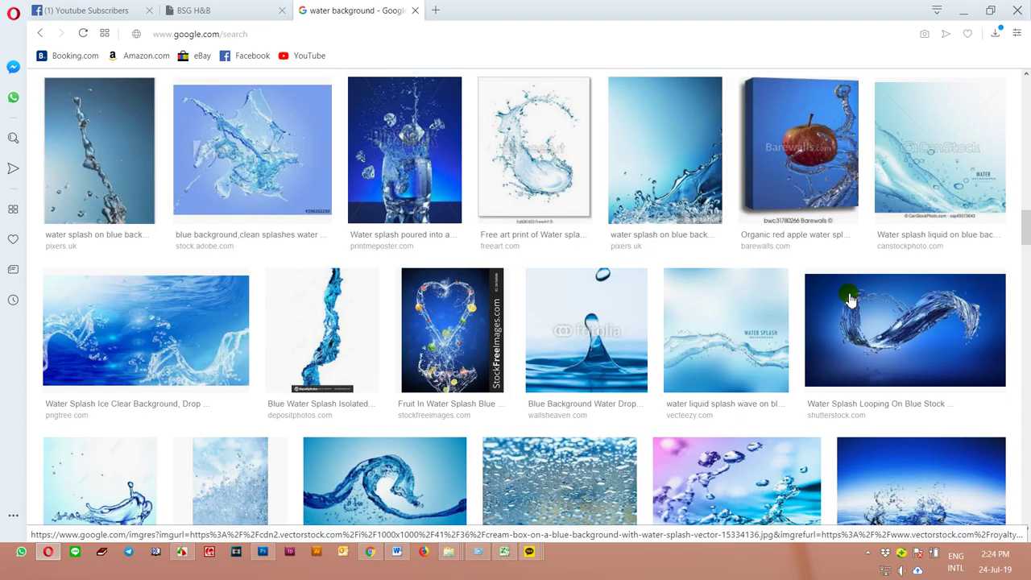
scroll(921, 322, up, 1)
scroll(921, 323, down, 5)
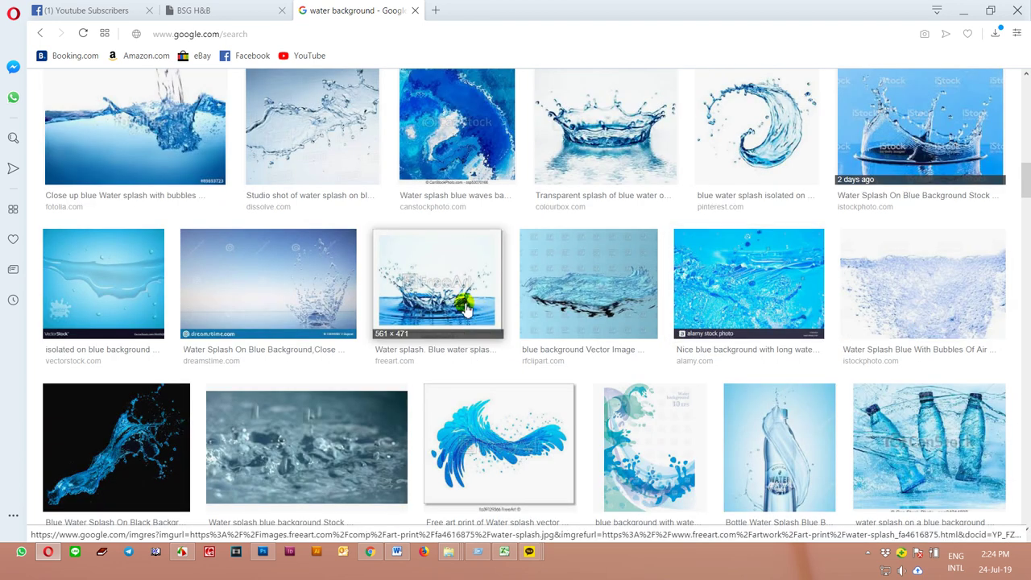
click(464, 306)
click(794, 415)
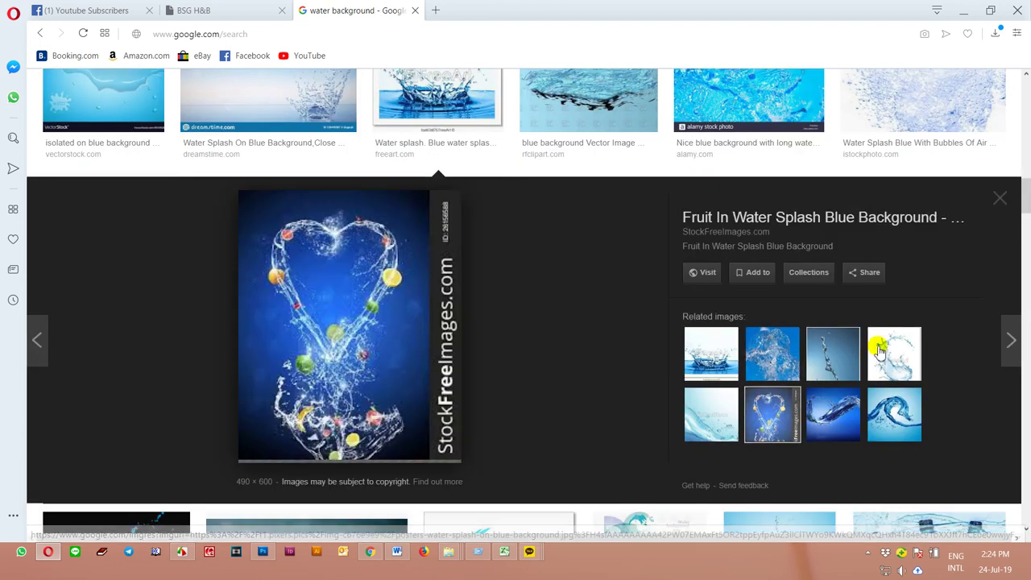
scroll(882, 349, down, 3)
scroll(909, 292, down, 5)
scroll(953, 335, down, 2)
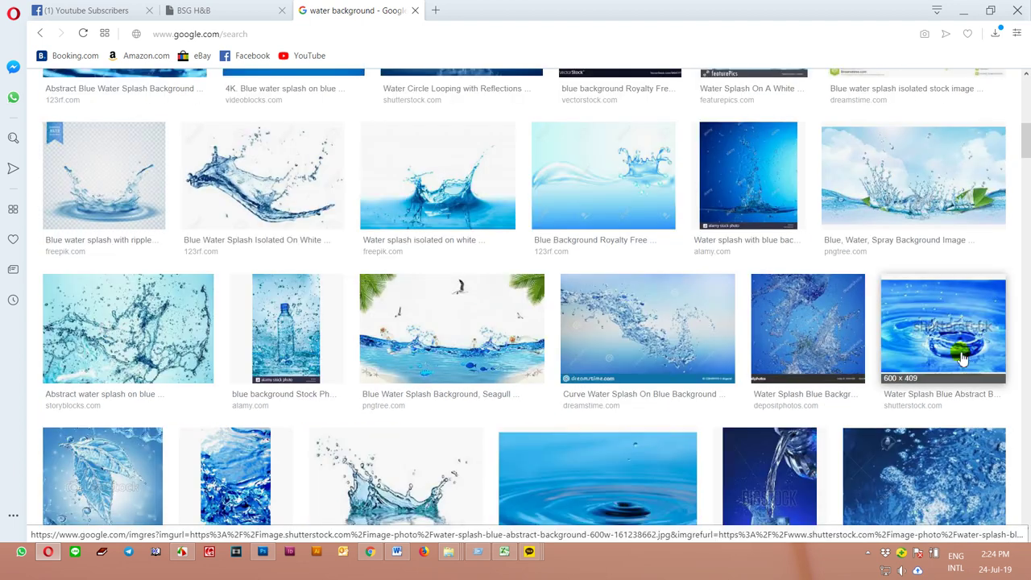
Preview the Water Splash Blue Abstract image and several related blue water images
click(959, 345)
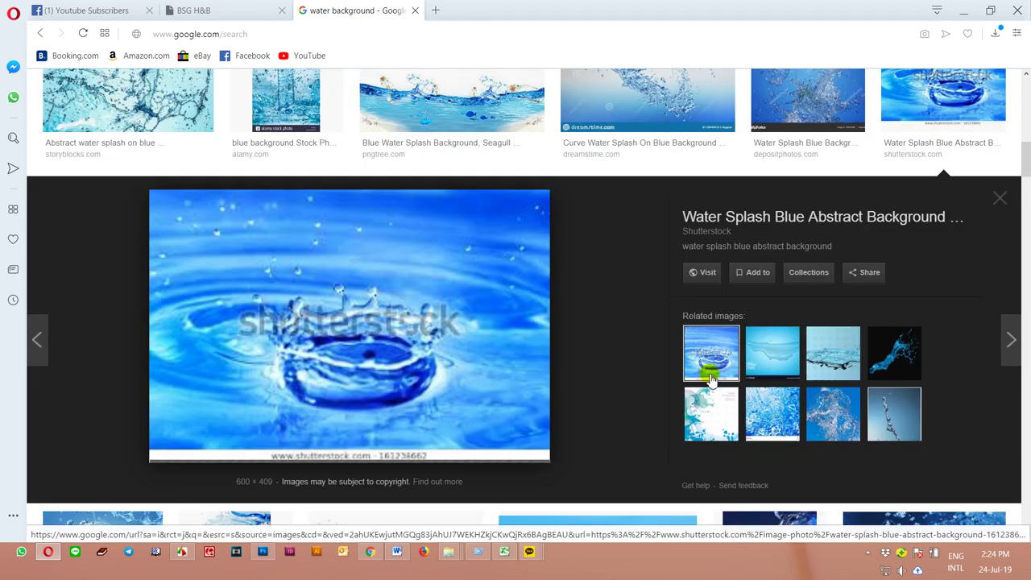
click(838, 360)
click(700, 419)
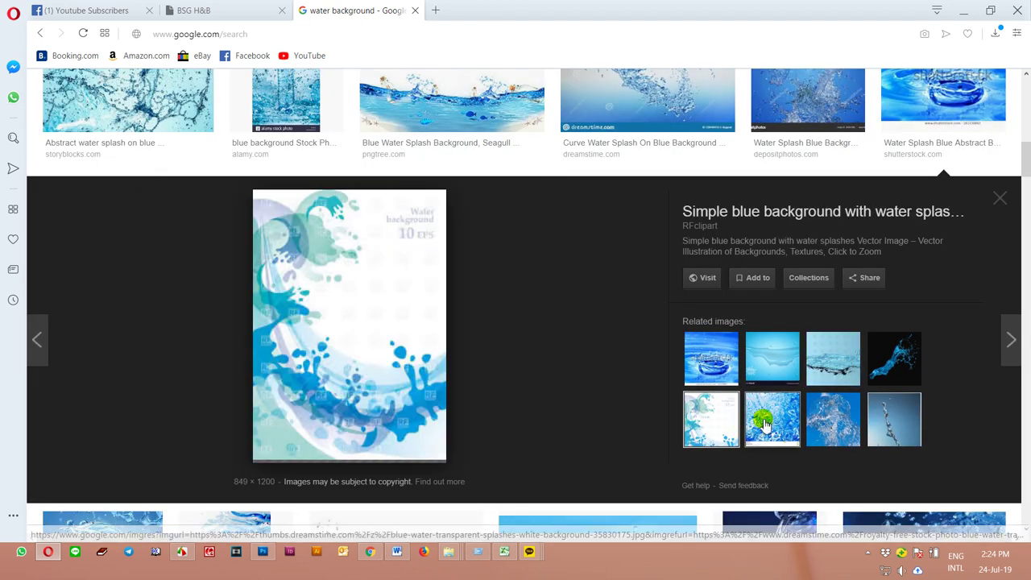
click(772, 416)
click(834, 415)
key(Escape)
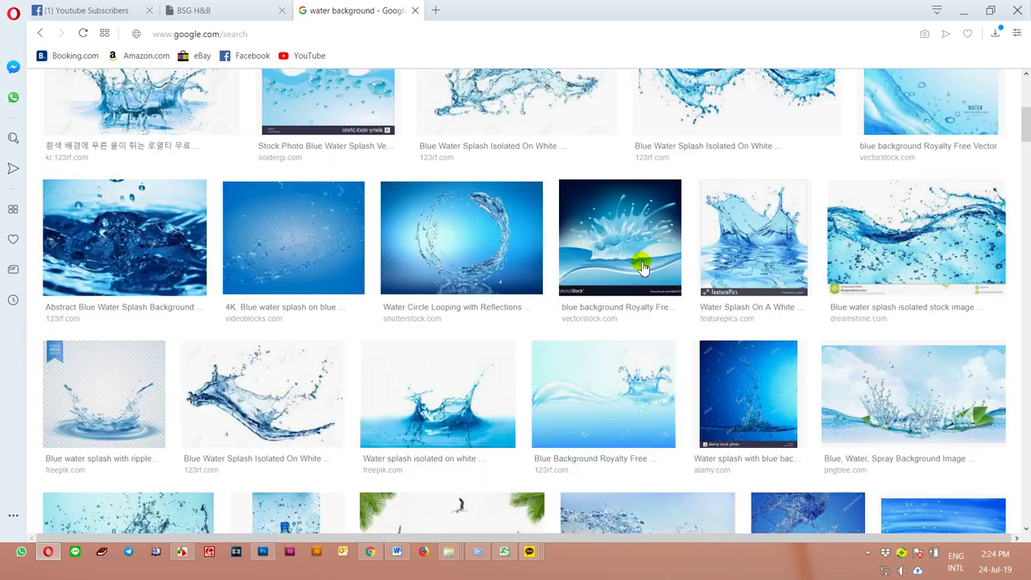
Preview the 4K blue water splash and Splash water images, then return to results
click(361, 246)
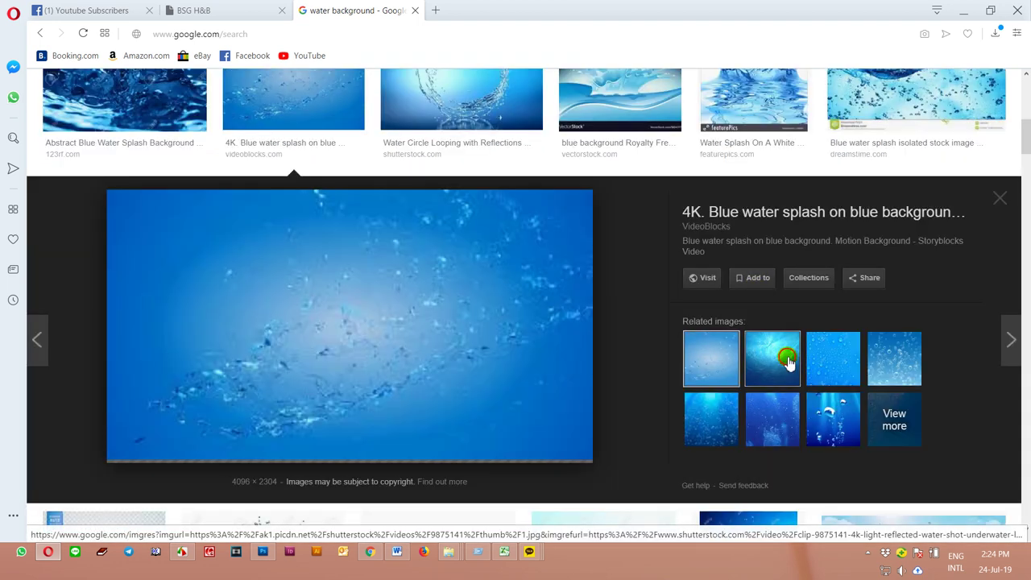
click(787, 357)
scroll(631, 346, up, 10)
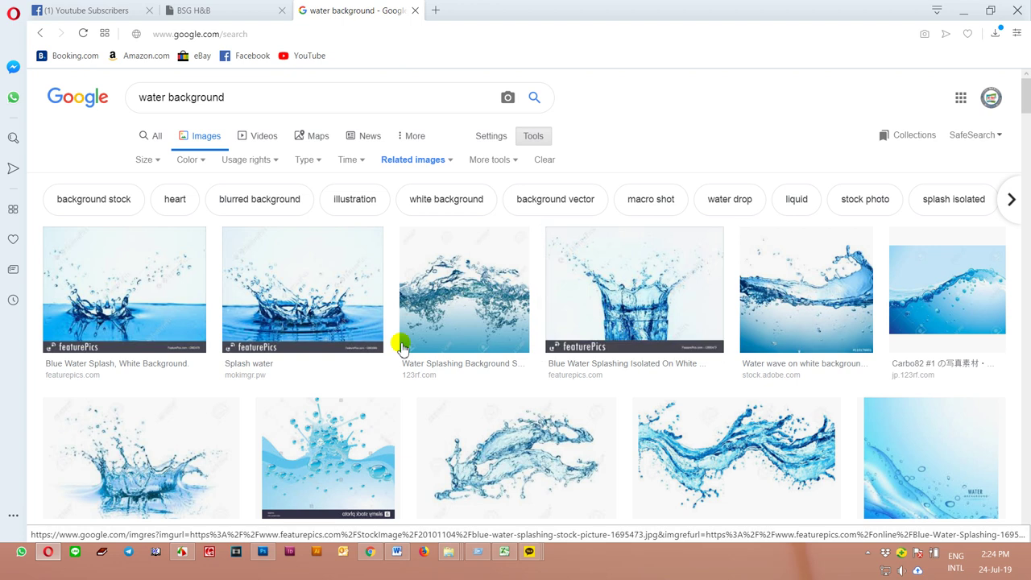
click(297, 311)
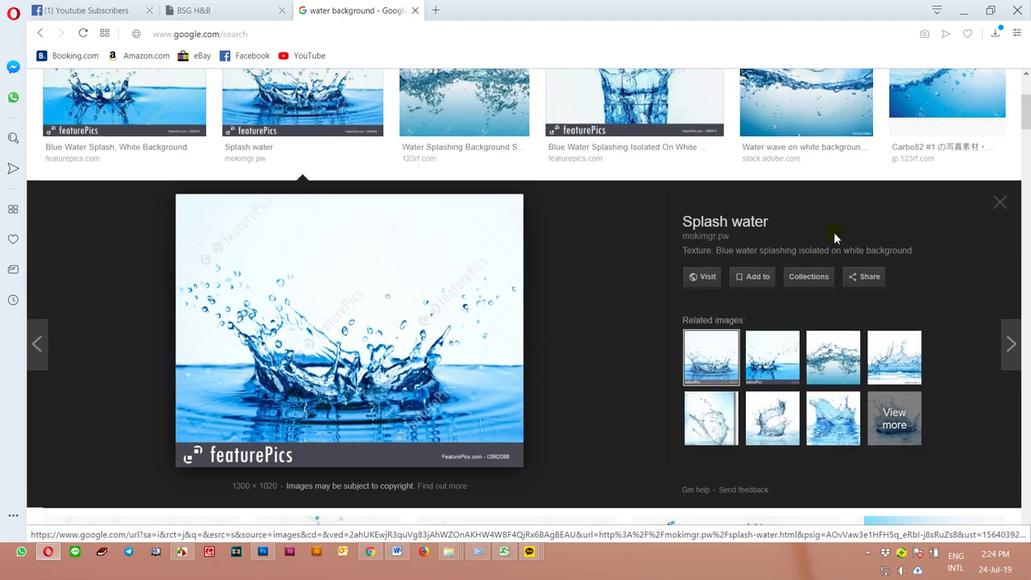
scroll(835, 235, up, 2)
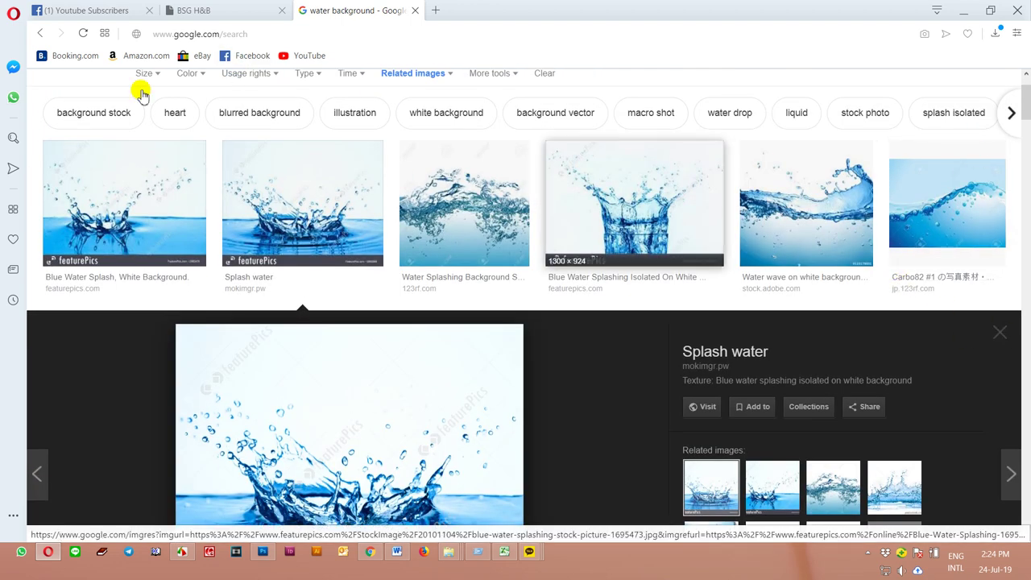
click(44, 37)
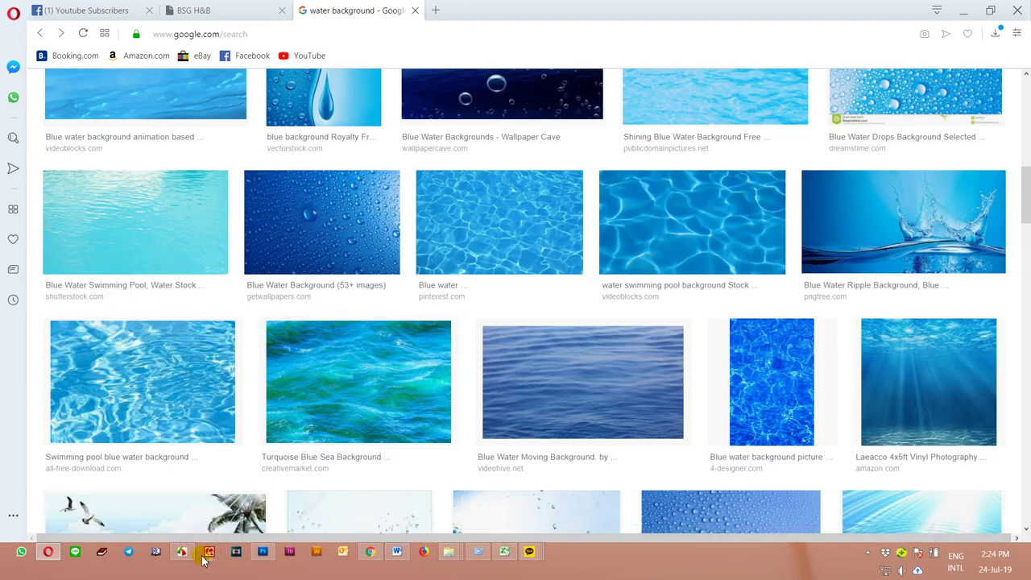
Copy the dark blue water-drop image and paste it into the Photoshop poster
click(208, 556)
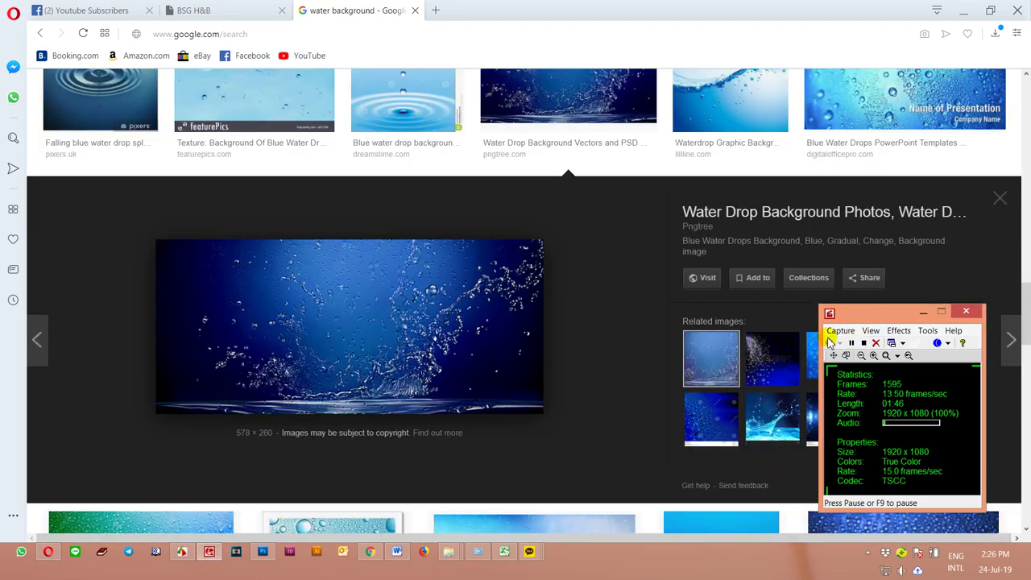
right_click(340, 305)
click(385, 169)
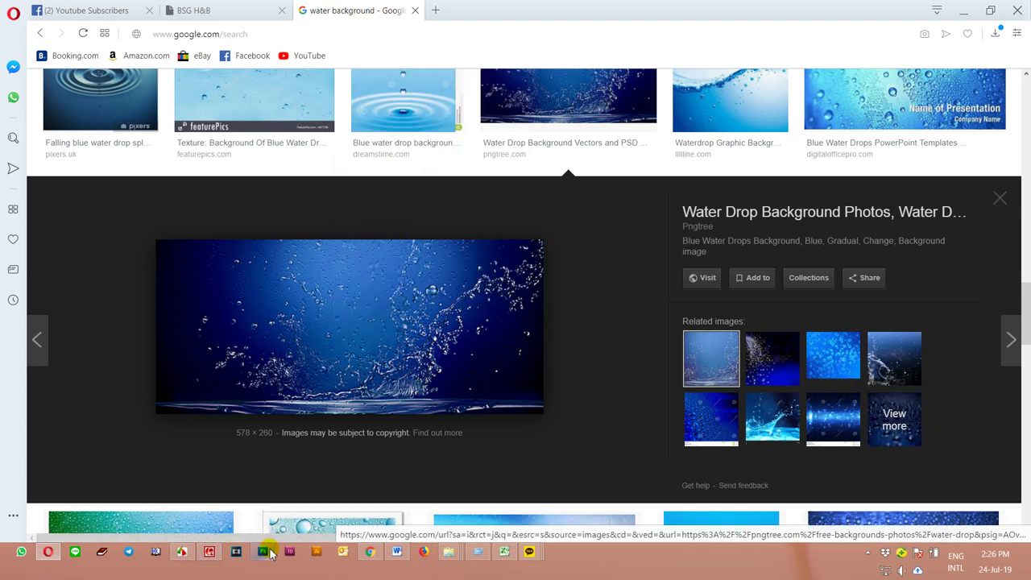
click(263, 552)
key(ctrl+v)
Scale the pasted water-drop image so it covers the whole canvas
key(ctrl+t)
drag(516, 262, 799, 101)
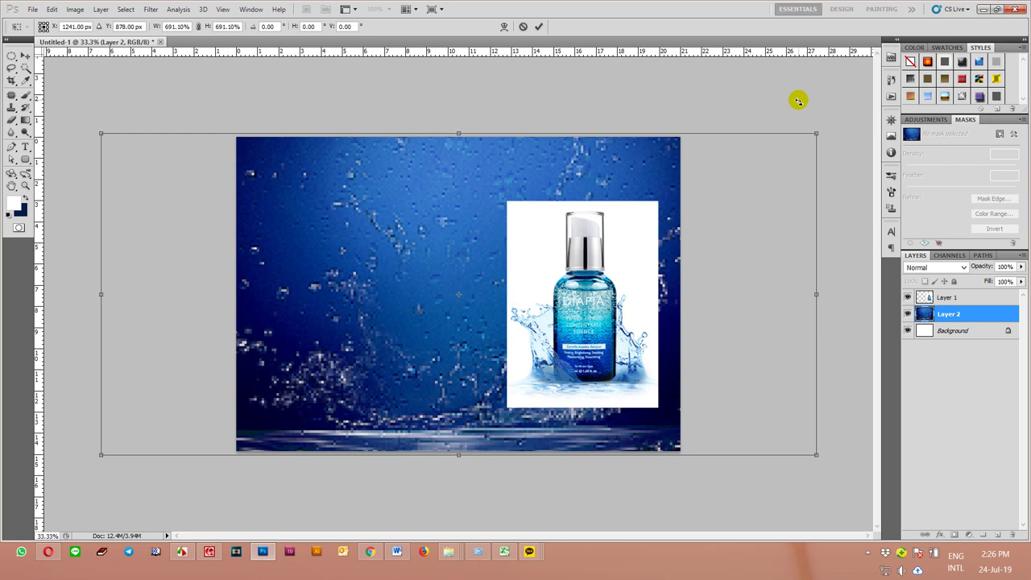
key(Return)
Reposition the bottle and background, enlarging the bottle photo to 108.11% on the right
mouse_move(538, 304)
mouse_down()
mouse_move(492, 359)
mouse_move(567, 397)
mouse_up()
mouse_move(661, 384)
mouse_down()
mouse_move(748, 384)
mouse_move(728, 384)
mouse_up()
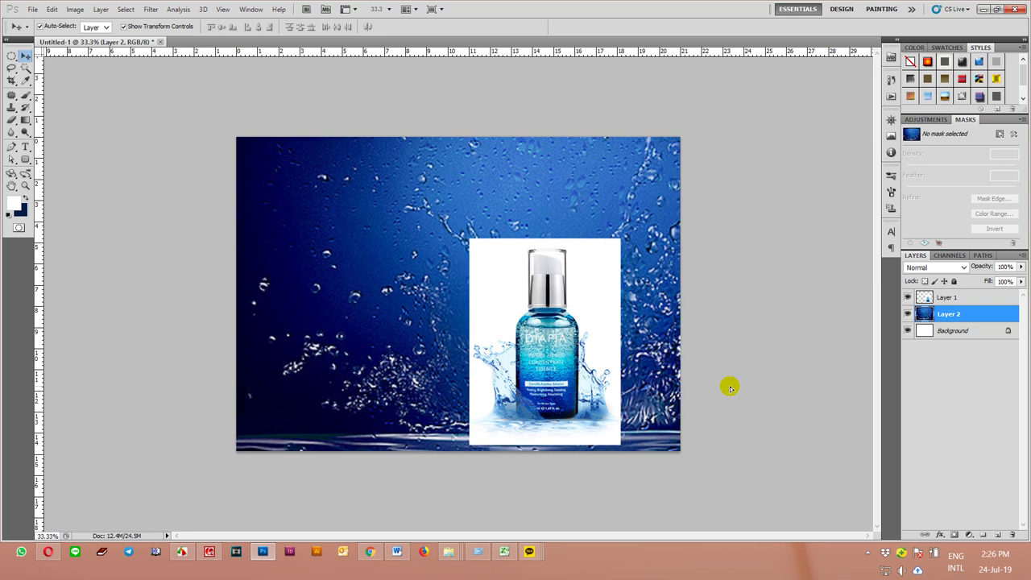
click(567, 311)
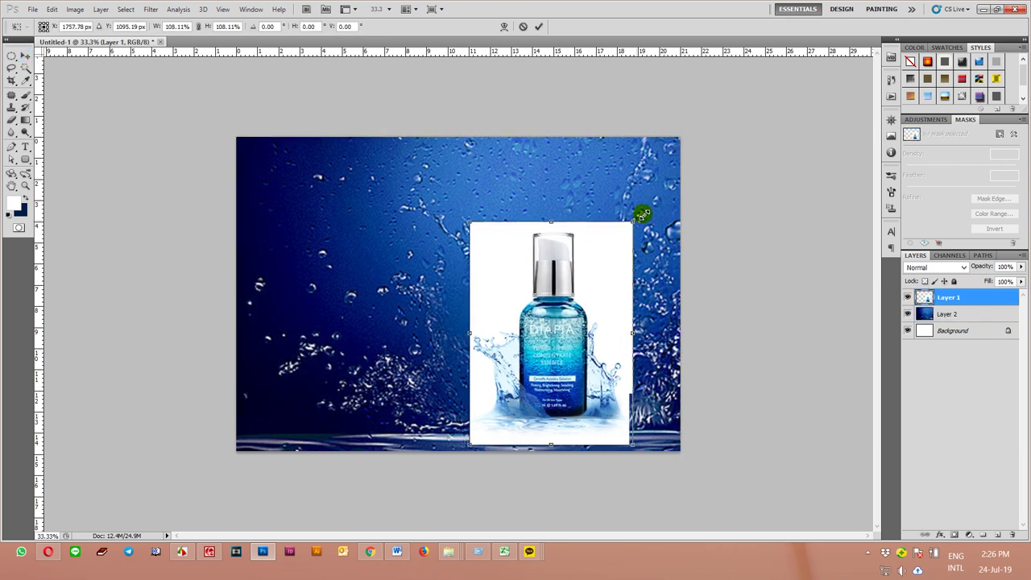
drag(621, 234, 642, 212)
key(Return)
mouse_move(642, 433)
mouse_down()
mouse_move(614, 310)
mouse_move(611, 320)
mouse_up()
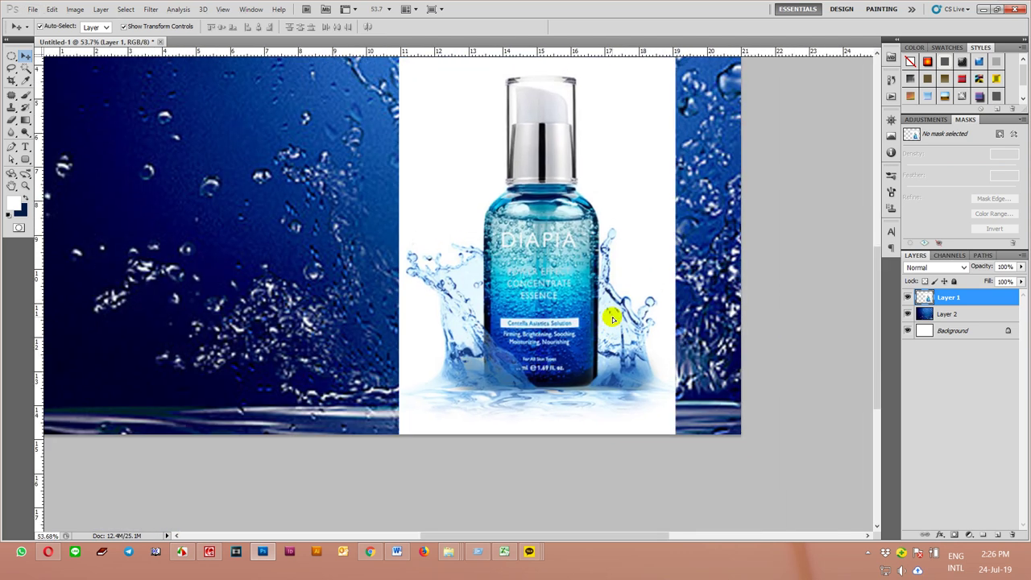
Try Darken blending on the bottle layer, nudge it down, then revert to Normal
click(962, 267)
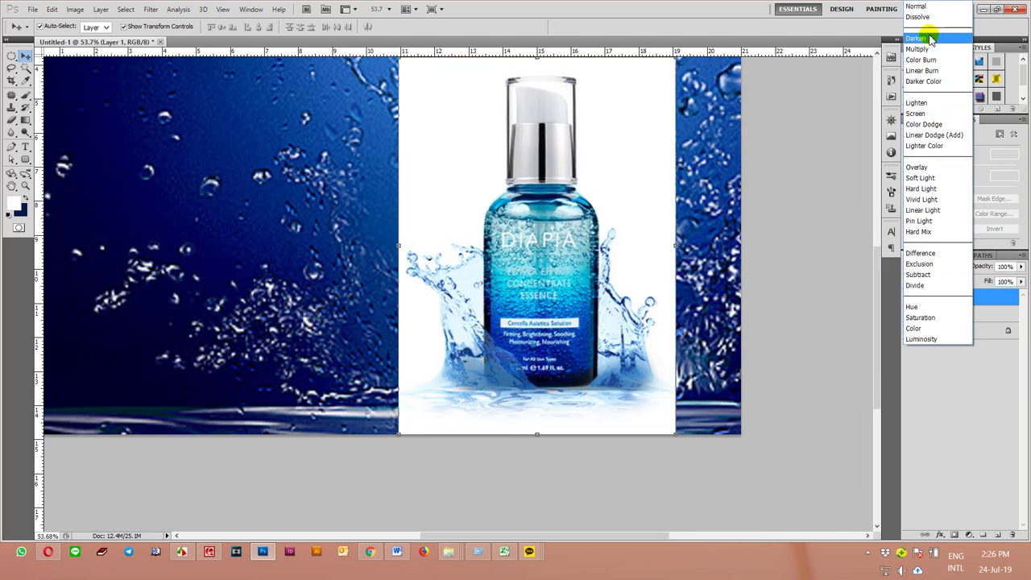
click(933, 38)
drag(606, 315, 610, 334)
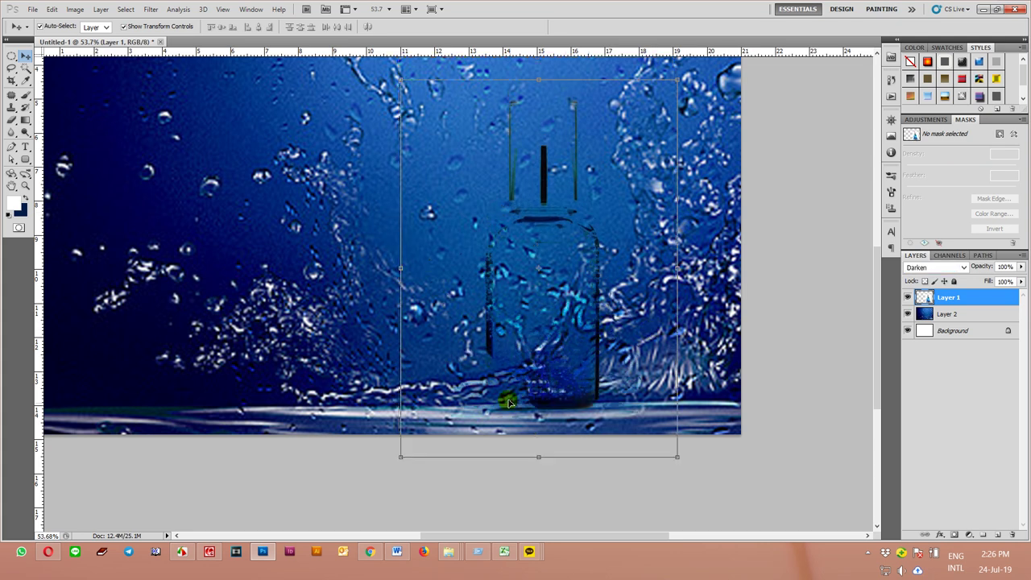
click(943, 267)
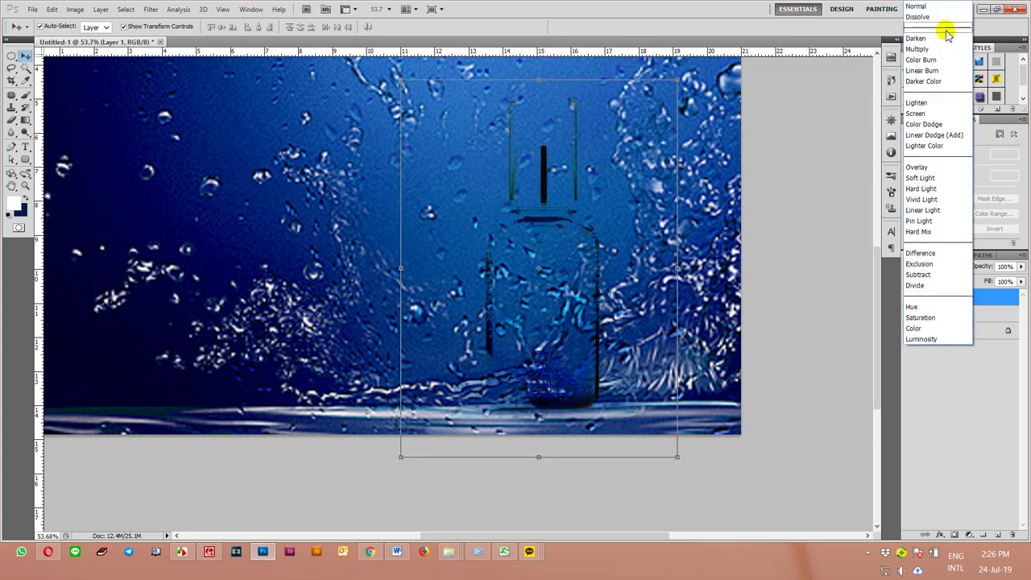
click(921, 8)
click(761, 247)
mouse_move(520, 227)
mouse_down()
mouse_move(613, 230)
mouse_move(577, 231)
mouse_up()
With the Pen tool, zoom in and place the first anchor at the bottle cap's top-left
key(p)
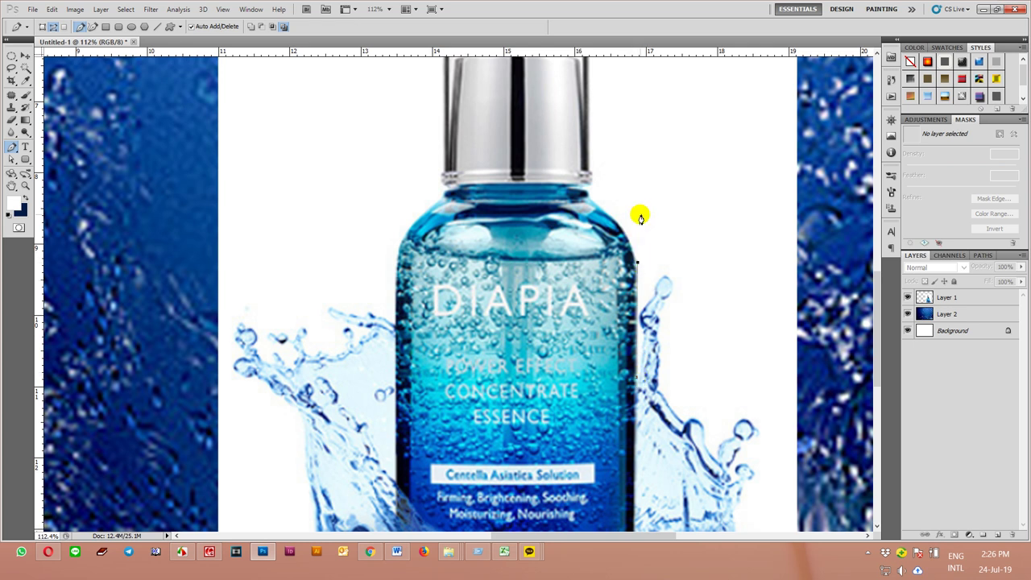
drag(611, 207, 632, 241)
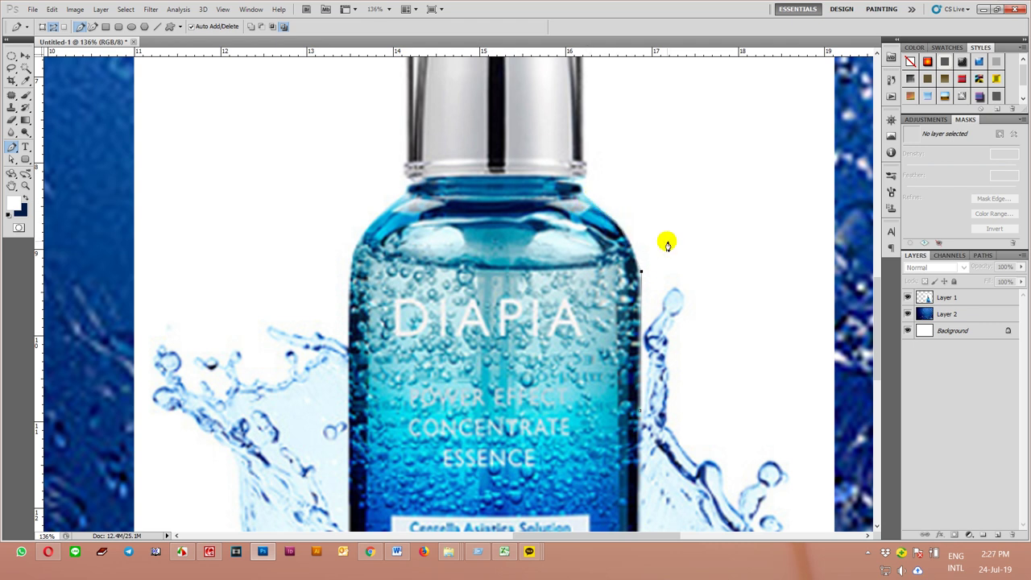
scroll(667, 245, down, 3)
scroll(668, 245, down, 2)
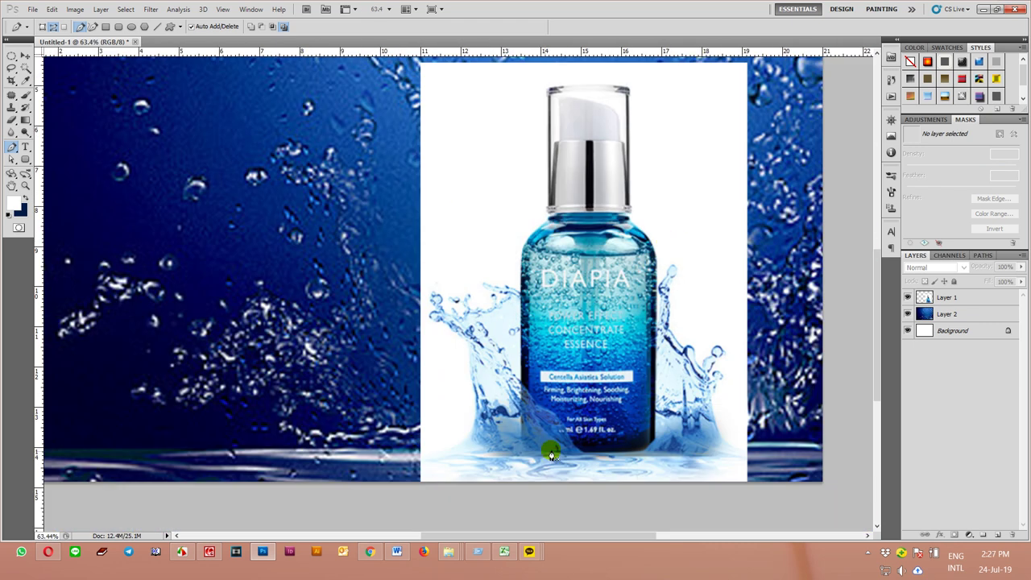
scroll(657, 93, up, 1)
scroll(658, 94, up, 3)
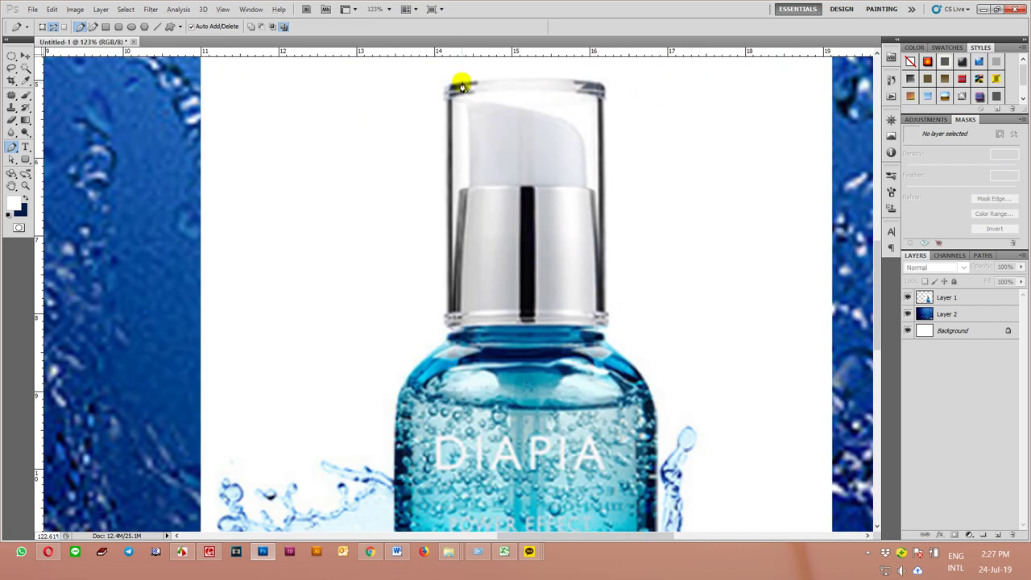
scroll(456, 98, up, 1)
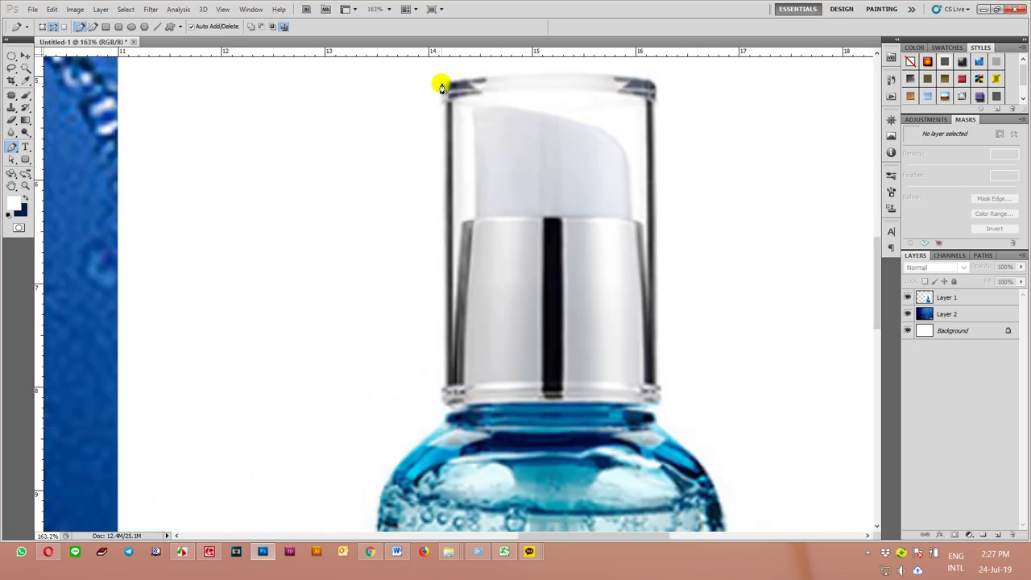
drag(439, 84, 444, 100)
scroll(451, 93, up, 1)
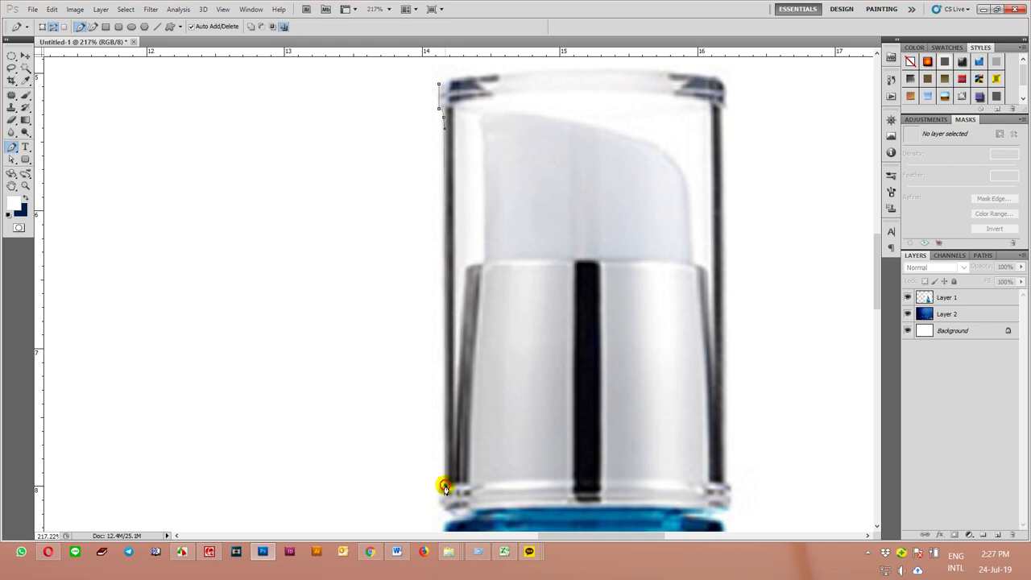
scroll(459, 419, down, 5)
Add curved anchors along the bottle's shoulder and down its left edge
drag(466, 334, 478, 344)
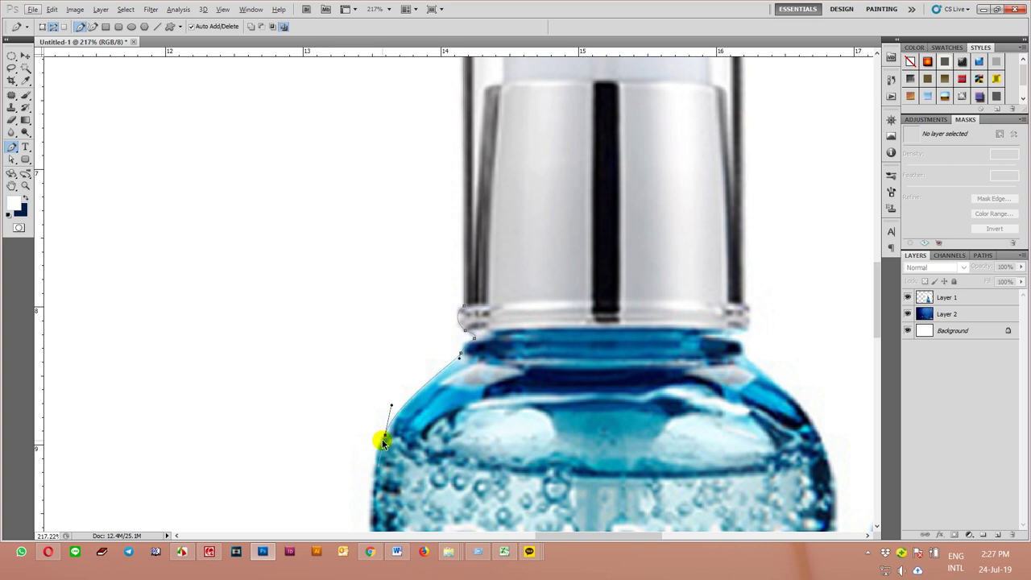
drag(379, 448, 376, 482)
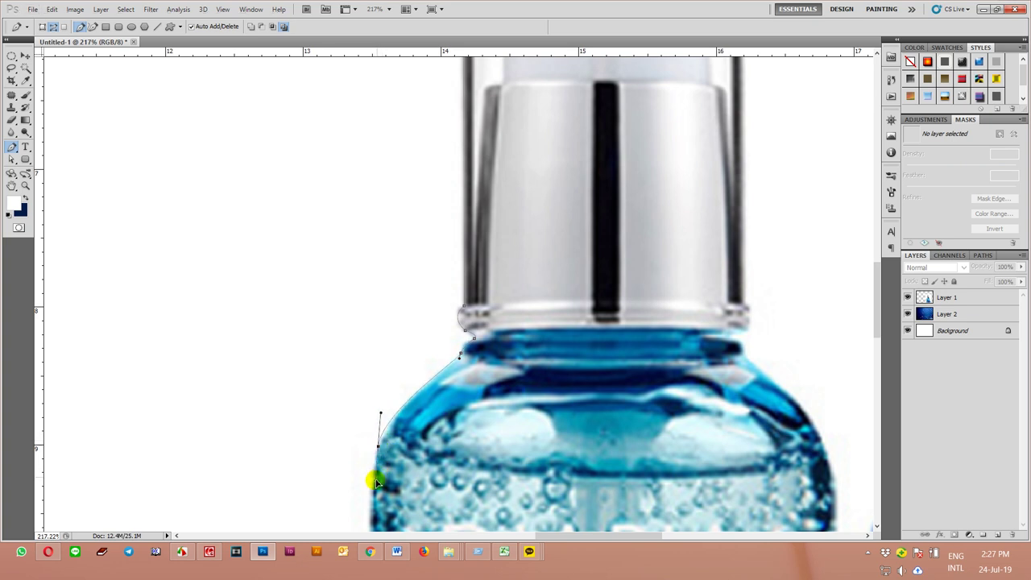
scroll(379, 502, down, 5)
scroll(427, 161, down, 3)
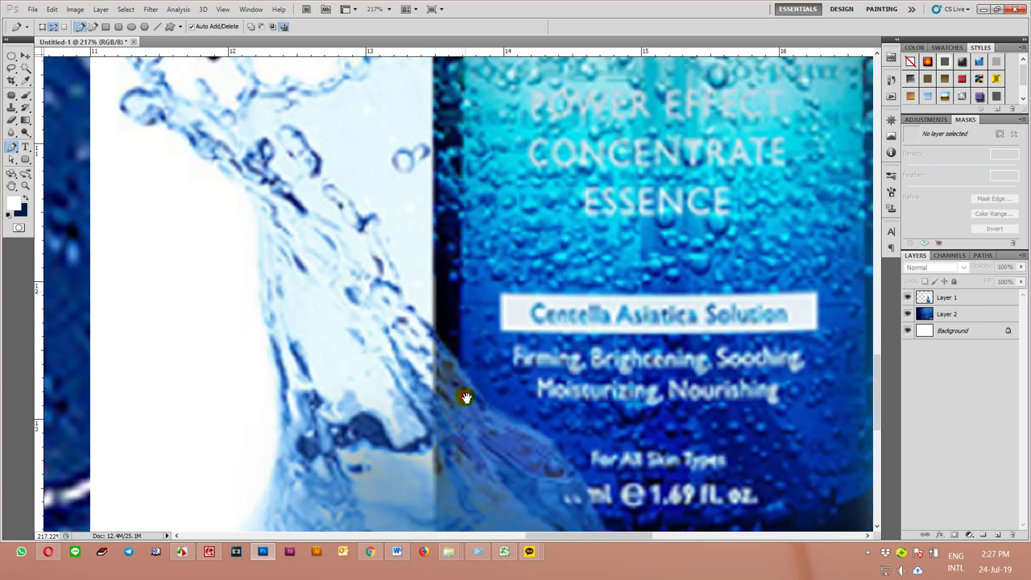
scroll(460, 396, up, 2)
scroll(467, 235, down, 2)
scroll(478, 363, up, 3)
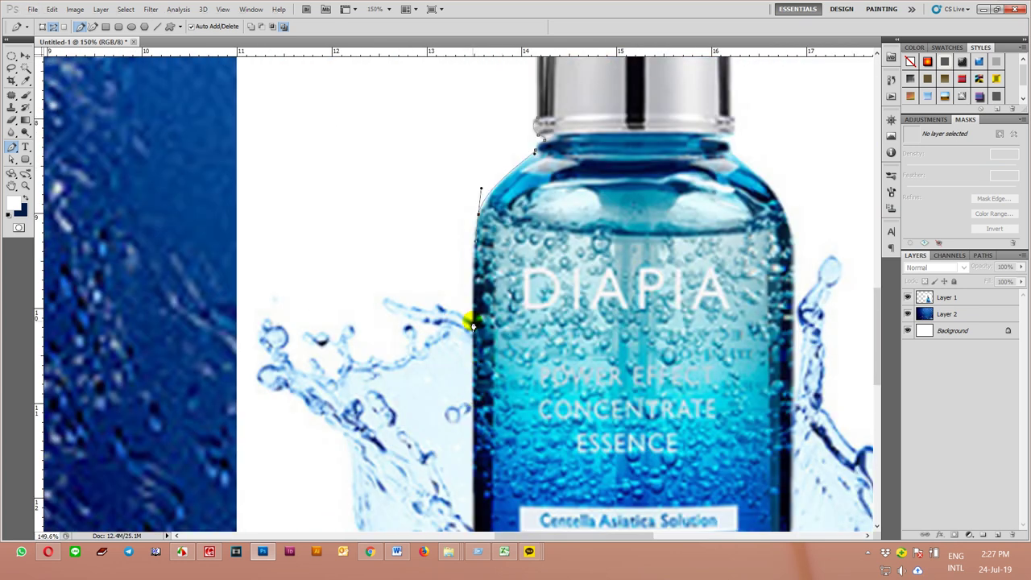
scroll(477, 304, up, 2)
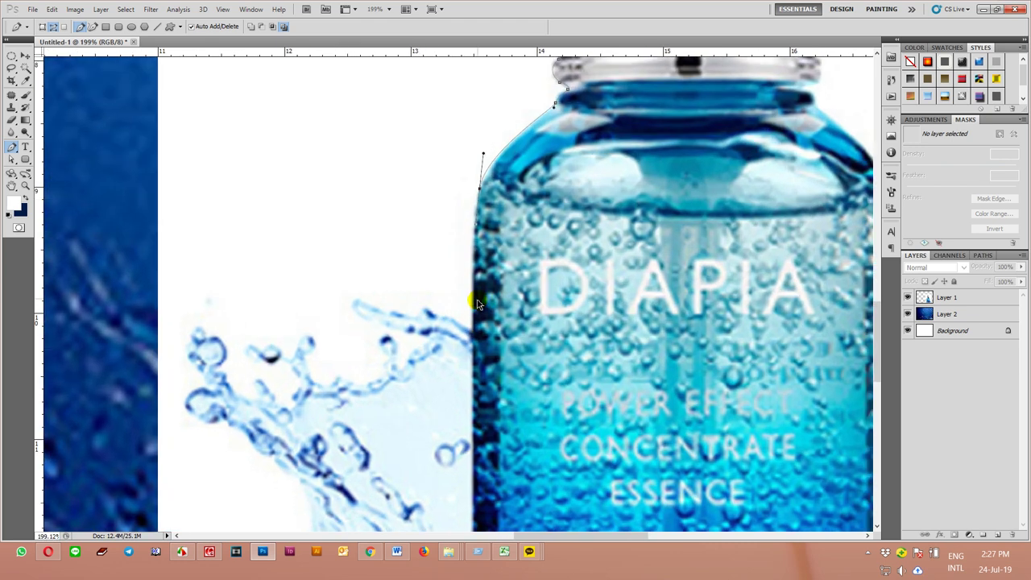
drag(474, 390, 476, 413)
drag(476, 228, 470, 219)
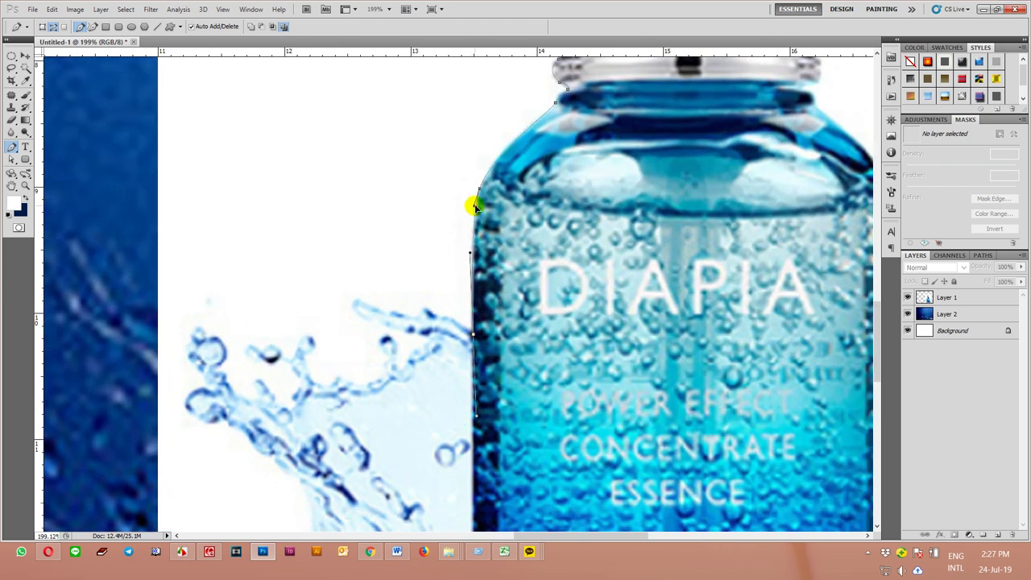
Add four anchors tracing outward along the left water splash
click(420, 313)
click(382, 304)
click(351, 299)
click(320, 300)
Trace Pen anchors down the left splash edge to the splash's bottom
scroll(290, 306, down, 2)
click(266, 309)
click(231, 331)
click(230, 352)
click(231, 380)
click(234, 391)
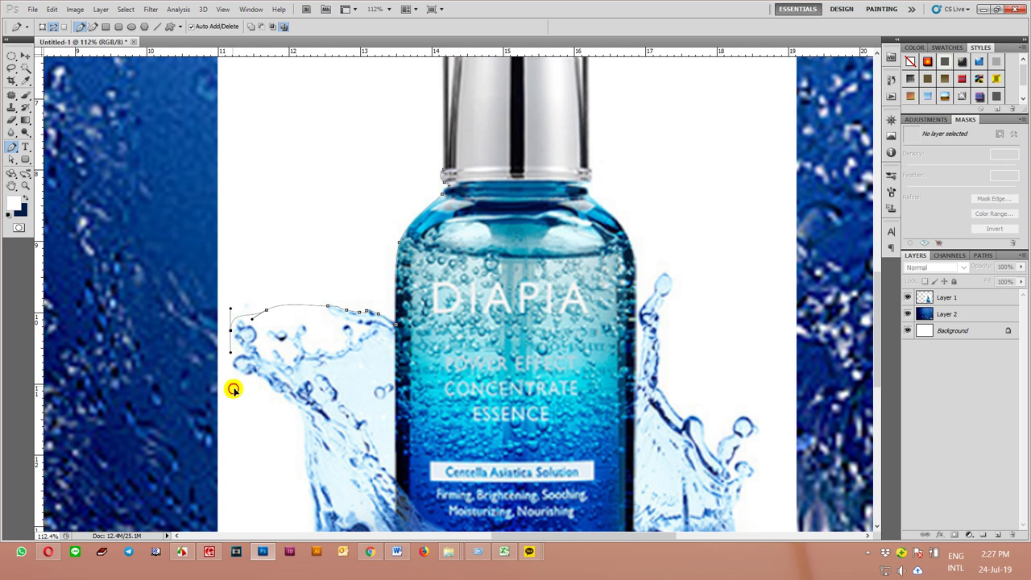
click(296, 436)
scroll(299, 368, down, 5)
drag(289, 278, 242, 303)
click(236, 313)
click(216, 389)
click(434, 443)
Continue the path along the splash's bottom edge and up its right side
click(715, 417)
click(808, 378)
click(821, 309)
click(753, 257)
click(762, 203)
drag(766, 137, 745, 129)
click(718, 125)
click(673, 86)
Trace the right splash's inner edge up the bottle's right side to the cap edge
scroll(668, 233, up, 5)
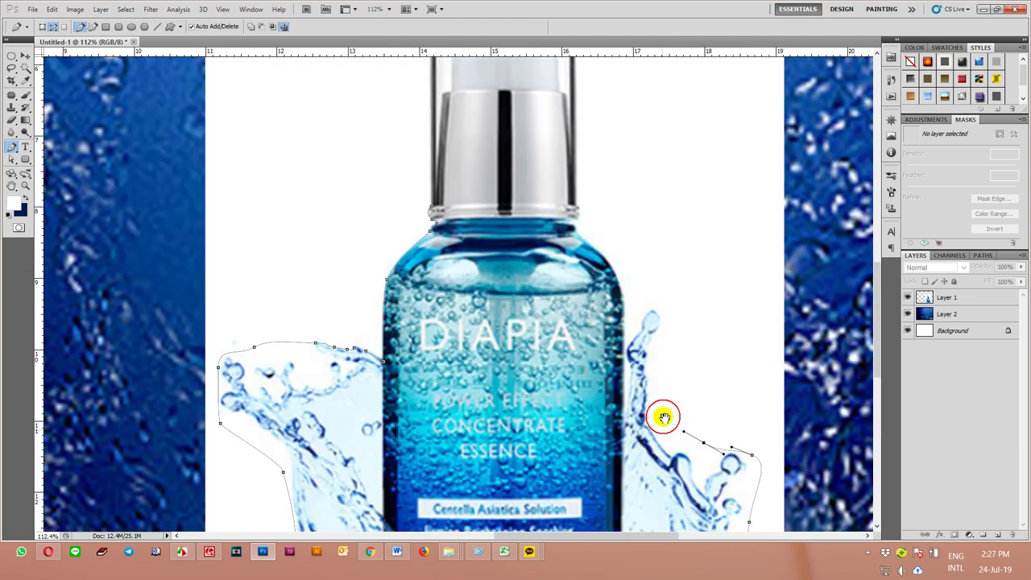
drag(667, 342, 672, 311)
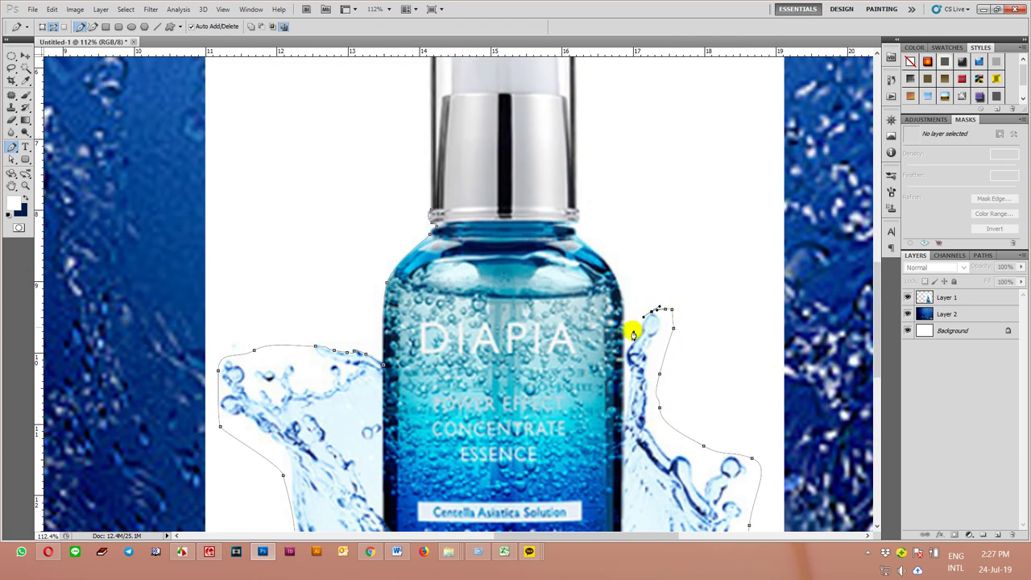
scroll(651, 322, up, 1)
scroll(644, 330, up, 1)
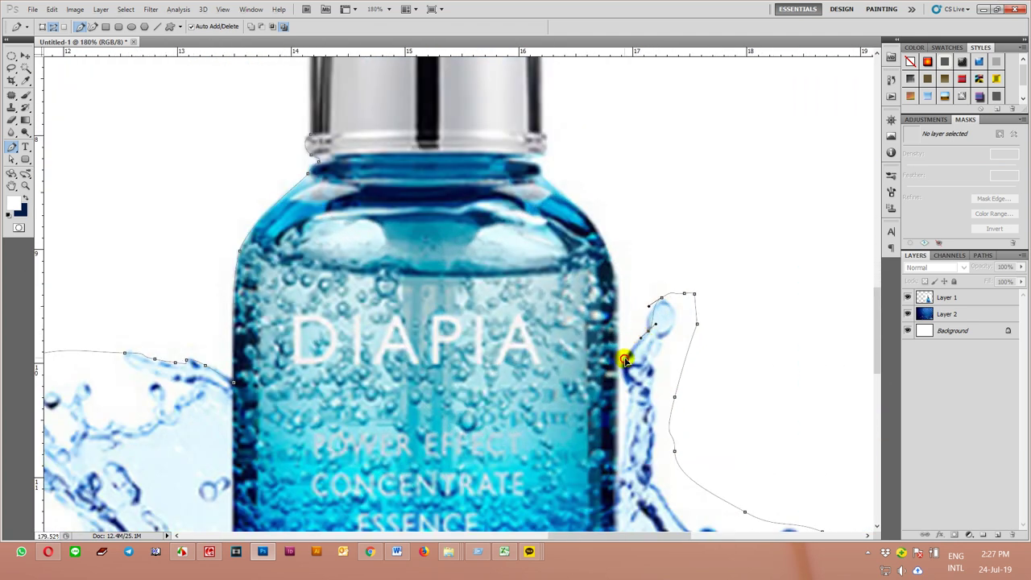
click(623, 452)
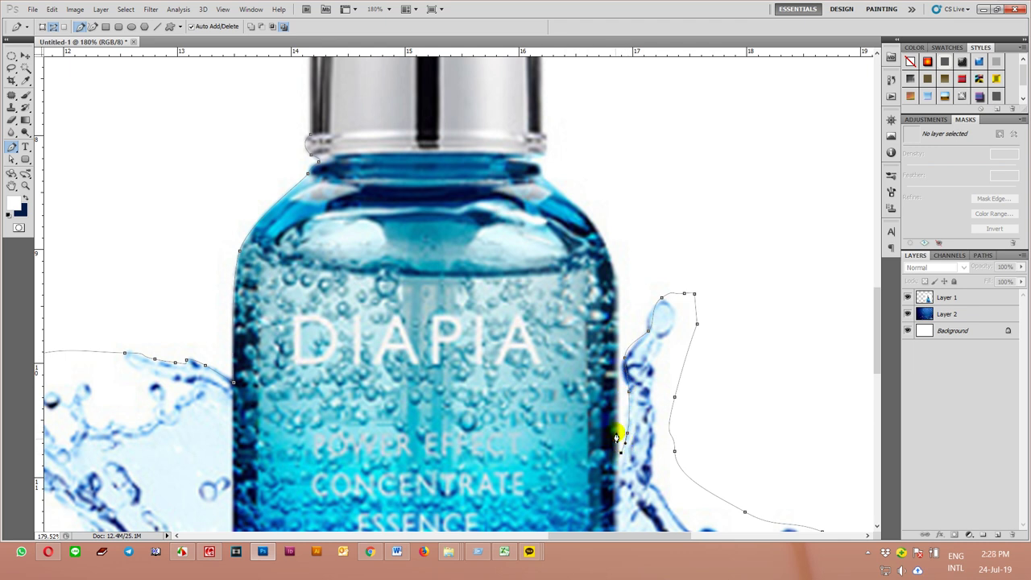
click(619, 385)
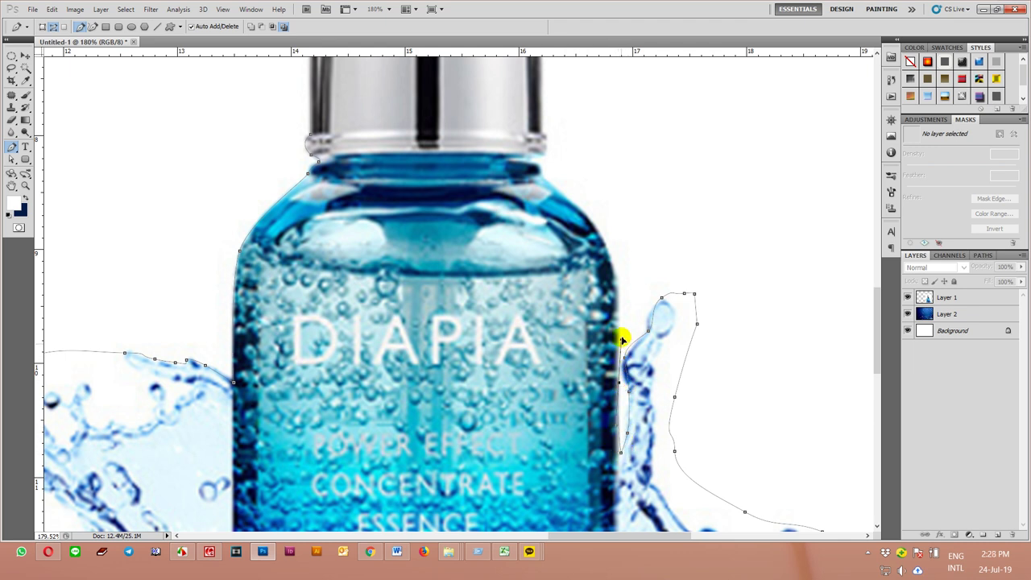
click(621, 331)
drag(612, 257, 605, 240)
drag(562, 195, 544, 181)
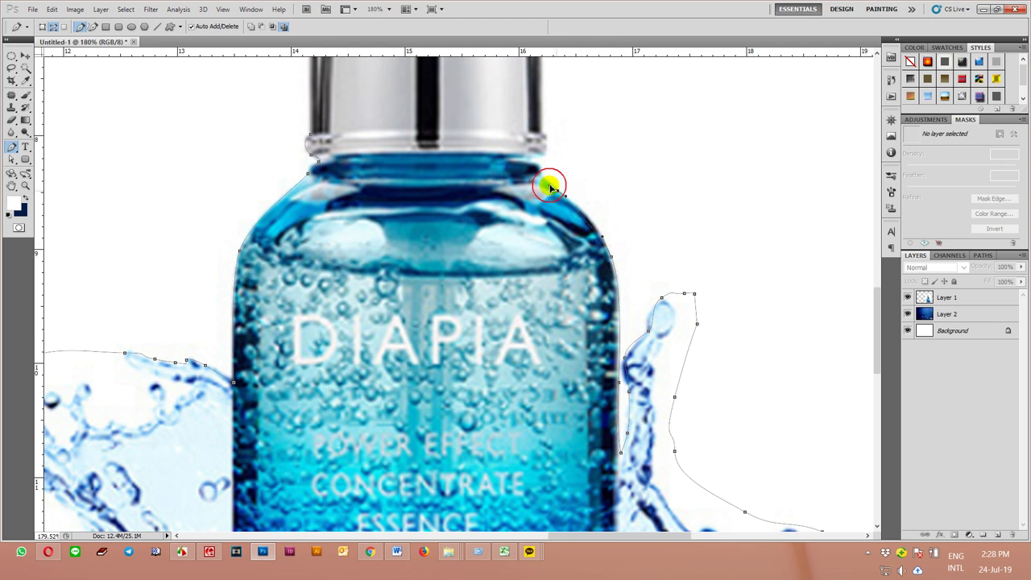
click(546, 138)
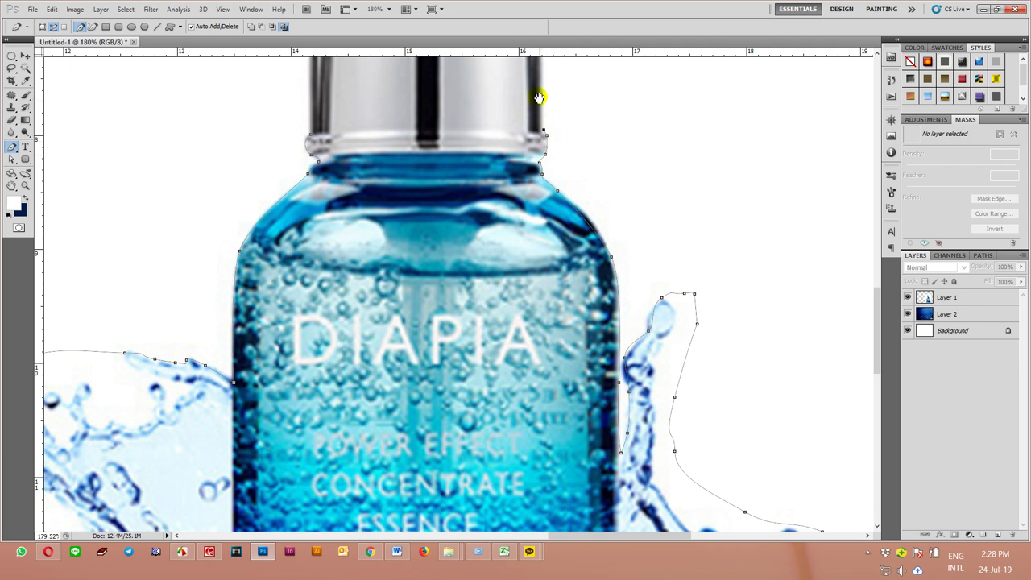
Anchor the cap's top-right corner and curve the outline across the cap top
drag(539, 97, 531, 443)
click(535, 167)
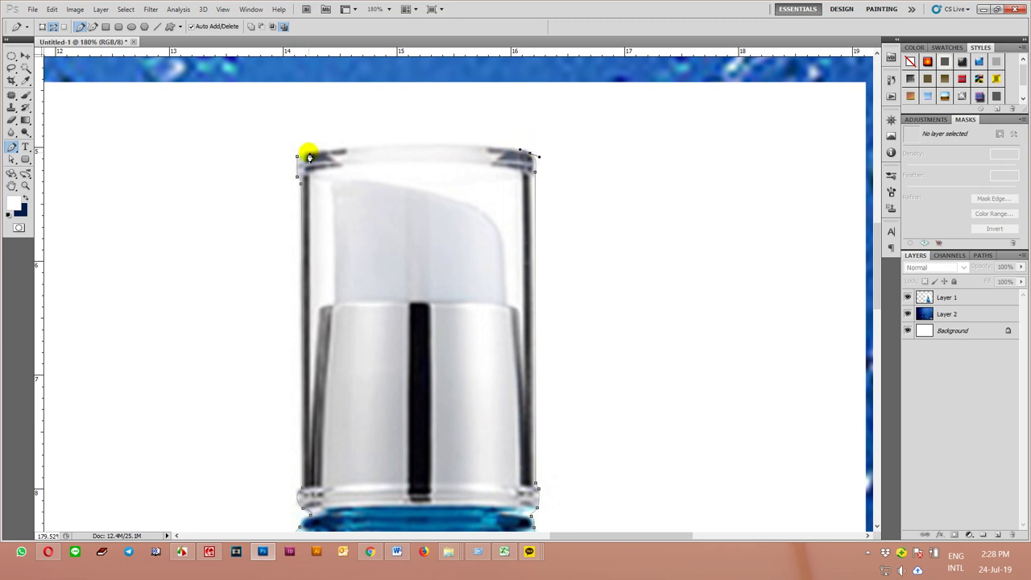
drag(297, 157, 184, 186)
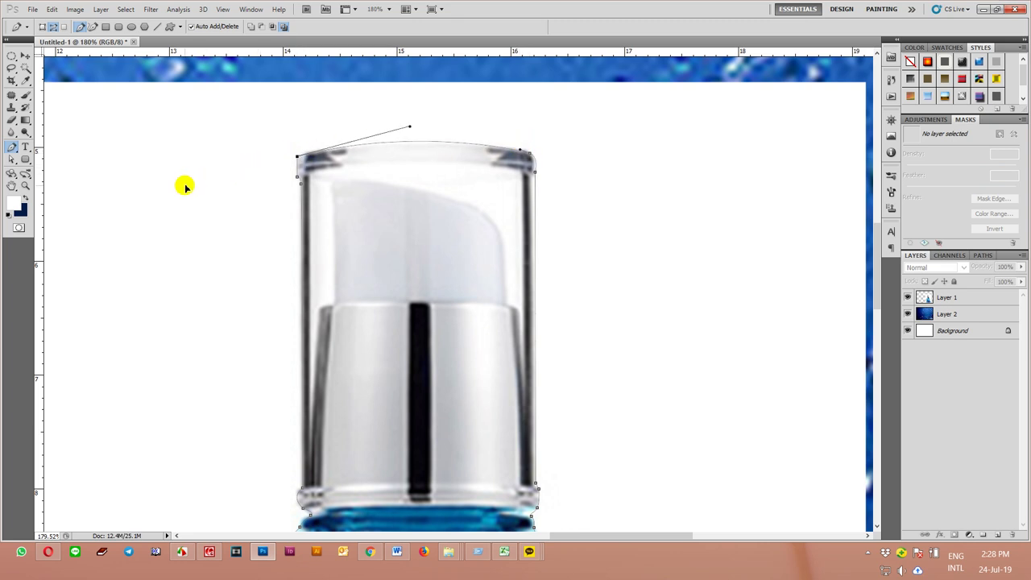
Feather the bottle selection from Layer 1, copy it to Layer 3, and hide Layer 1
key(ctrl+Return)
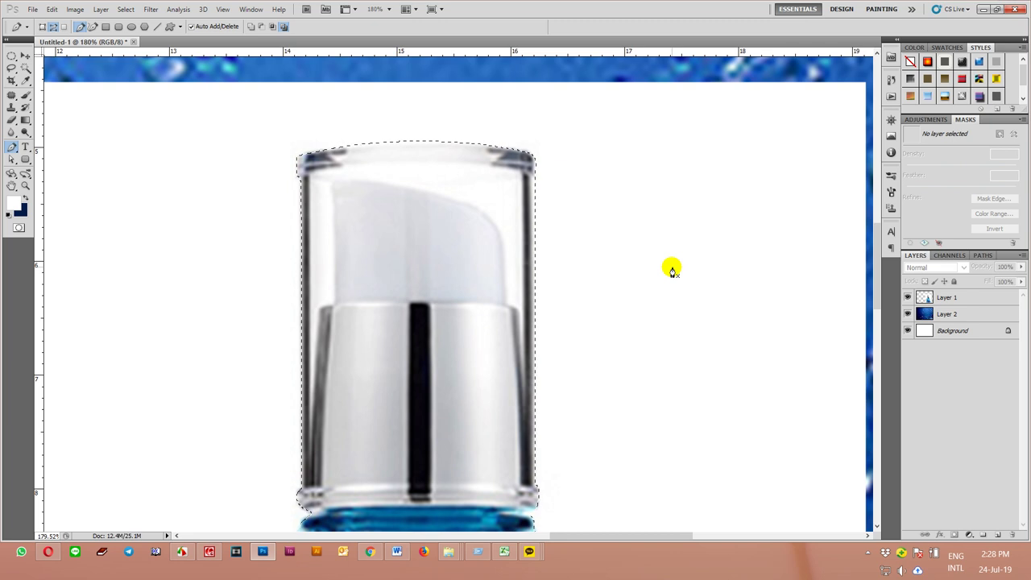
click(977, 297)
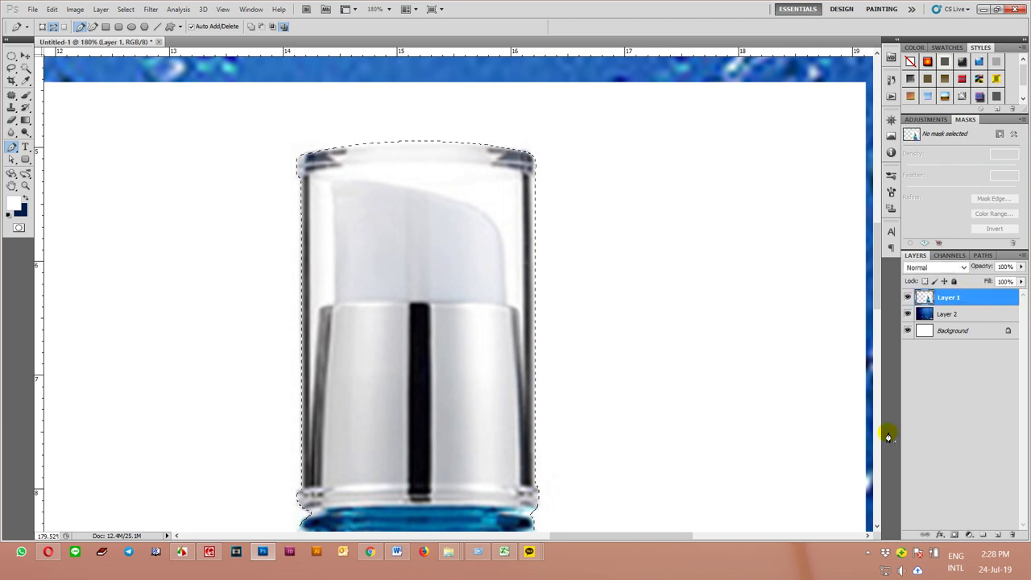
key(shift+F6)
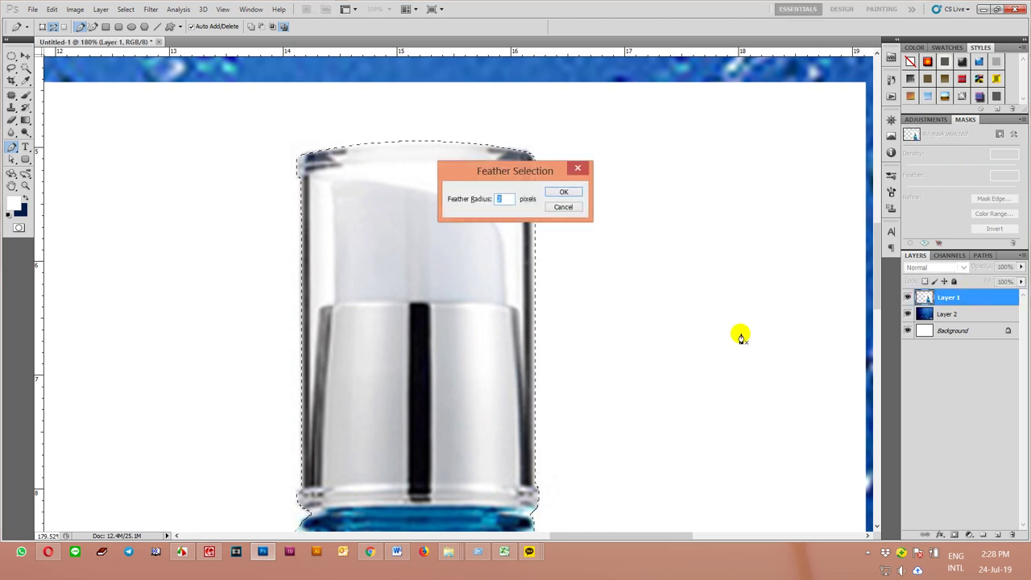
key(Return)
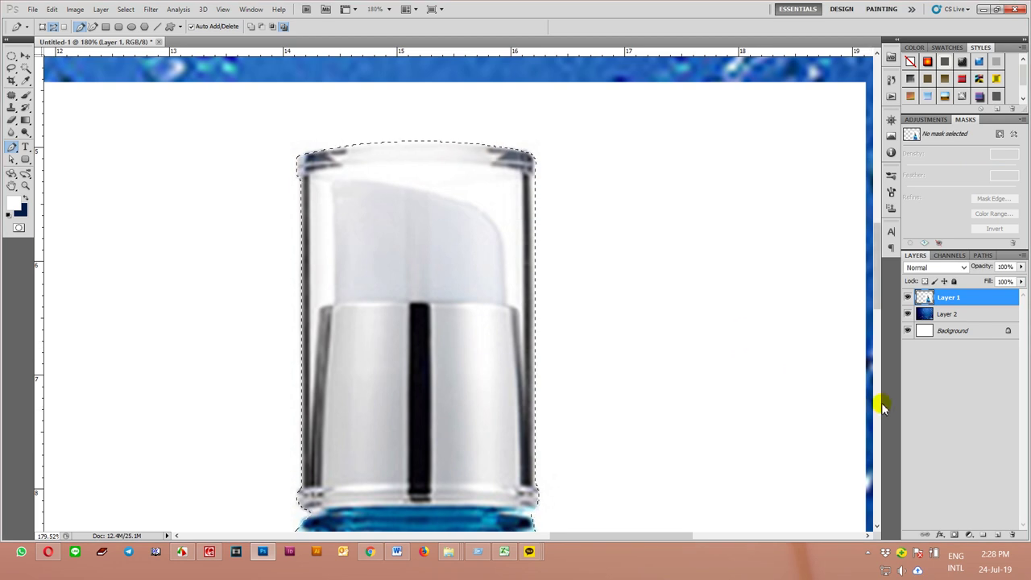
key(ctrl+j)
click(908, 314)
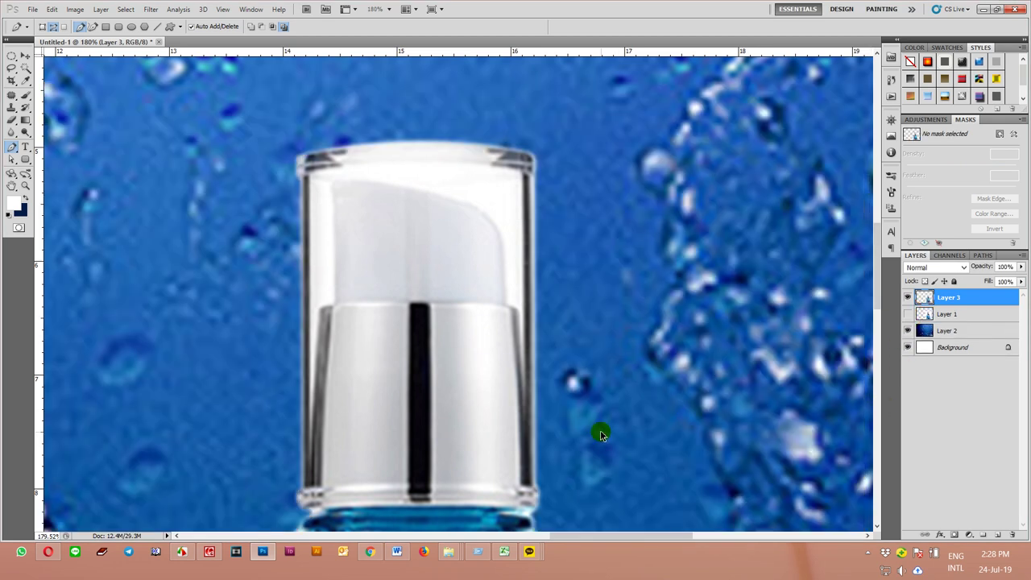
key(ctrl+0)
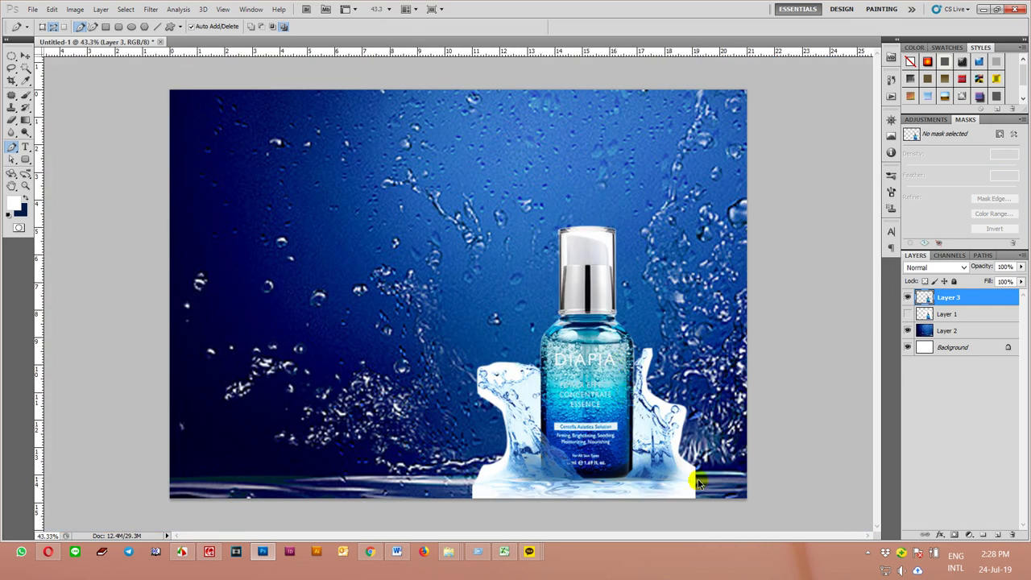
Start a path at the splash's top and trace down its right curl to the bottom-right corner
scroll(699, 484, up, 3)
drag(691, 476, 669, 418)
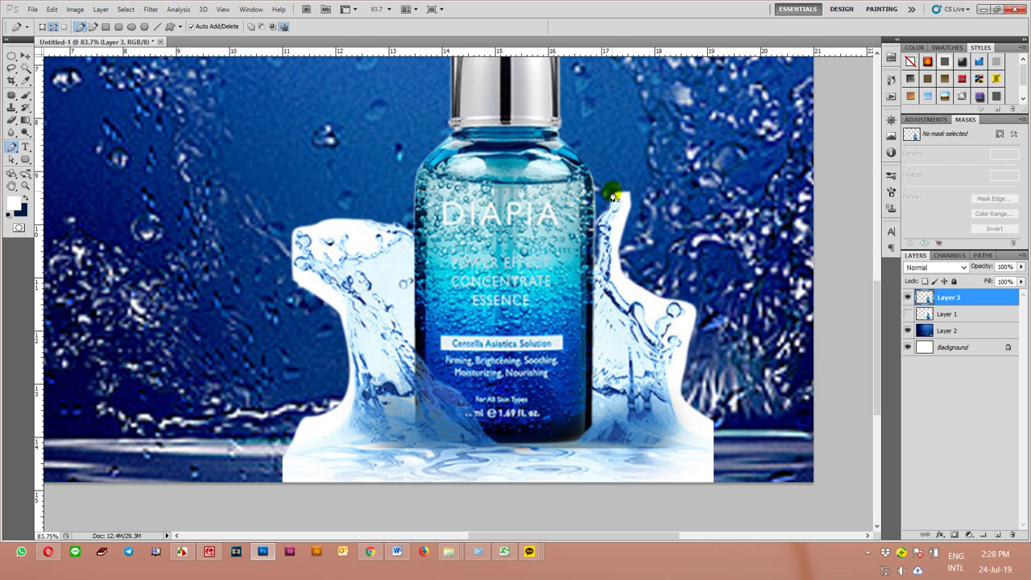
drag(620, 196, 623, 302)
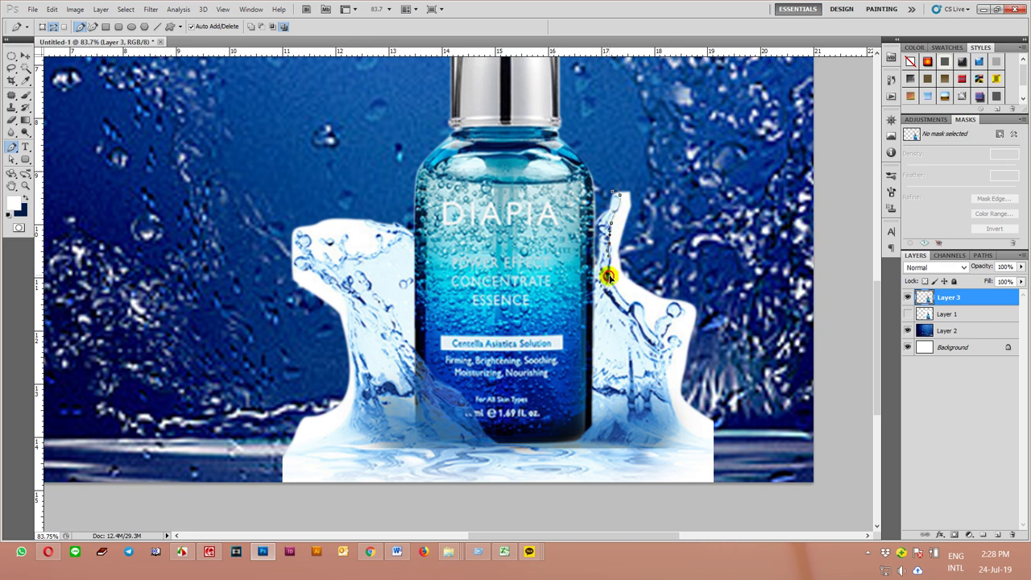
click(653, 326)
click(682, 307)
click(666, 337)
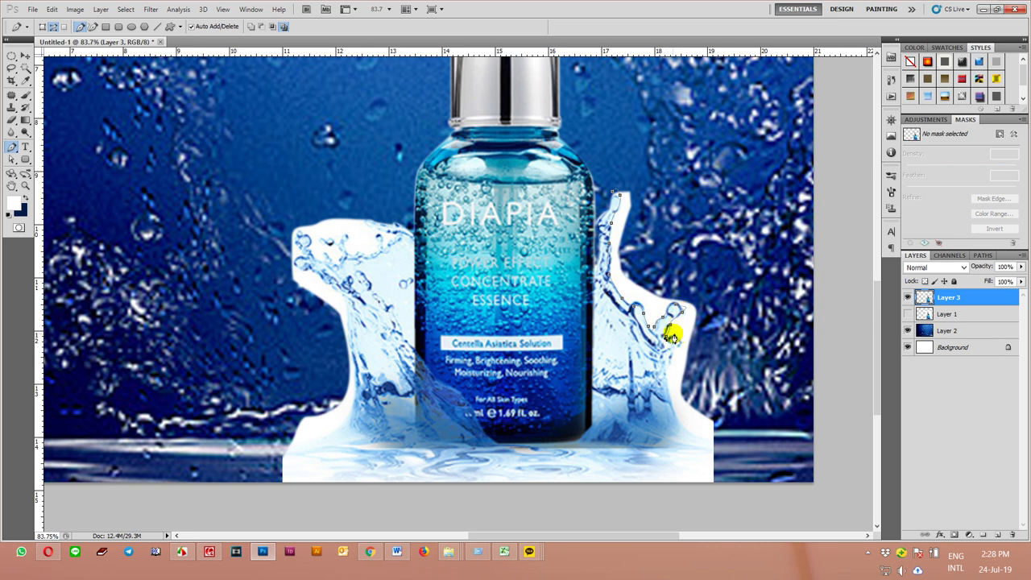
click(667, 362)
click(675, 418)
click(707, 454)
drag(701, 475, 670, 483)
Continue the outline along the splash's bottom and up its left edge
click(467, 487)
click(377, 489)
click(318, 478)
click(308, 454)
click(337, 440)
click(349, 422)
click(355, 389)
click(344, 318)
mouse_move(318, 276)
mouse_down()
mouse_move(282, 255)
mouse_move(333, 257)
mouse_move(340, 233)
mouse_move(410, 225)
mouse_up()
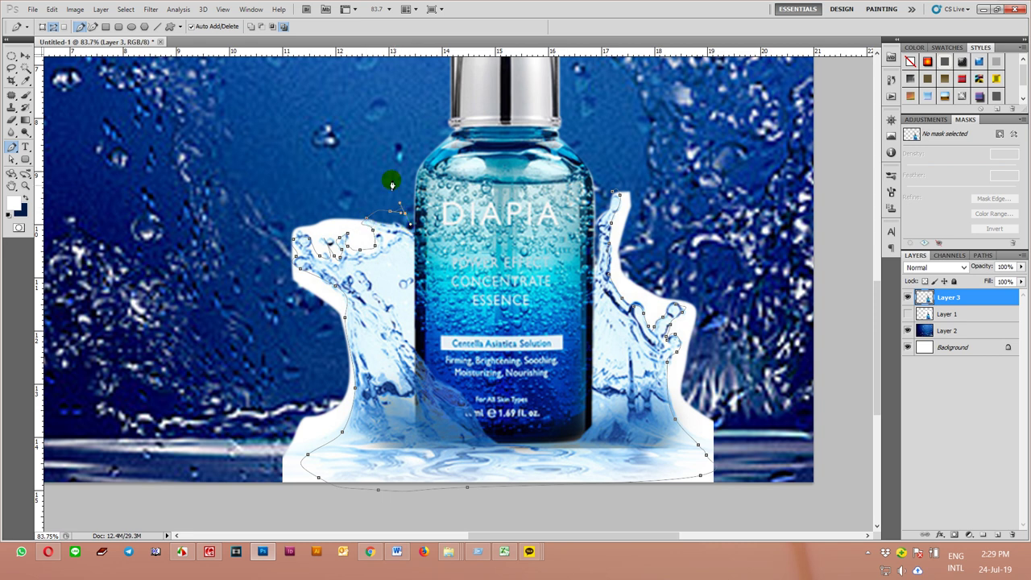
Extend the path outside the splash, past the canvas's left and bottom edges, to the bottom-right
click(267, 150)
click(182, 263)
click(171, 426)
click(499, 502)
click(782, 469)
click(789, 316)
Close the path, feather the selection 10 px, and delete the white backdrop
click(717, 186)
key(ctrl+Return)
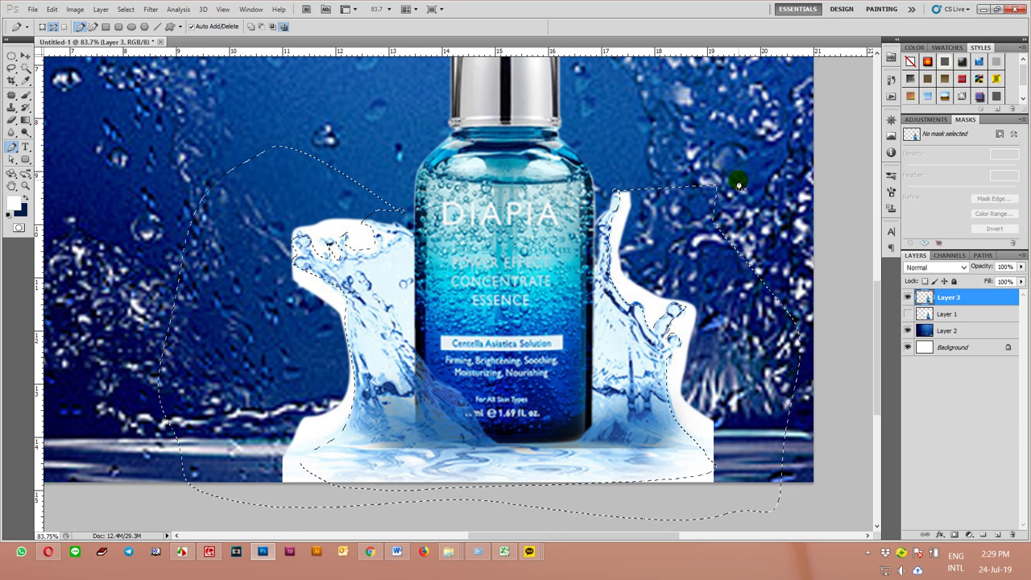
key(shift+F6)
text(10)
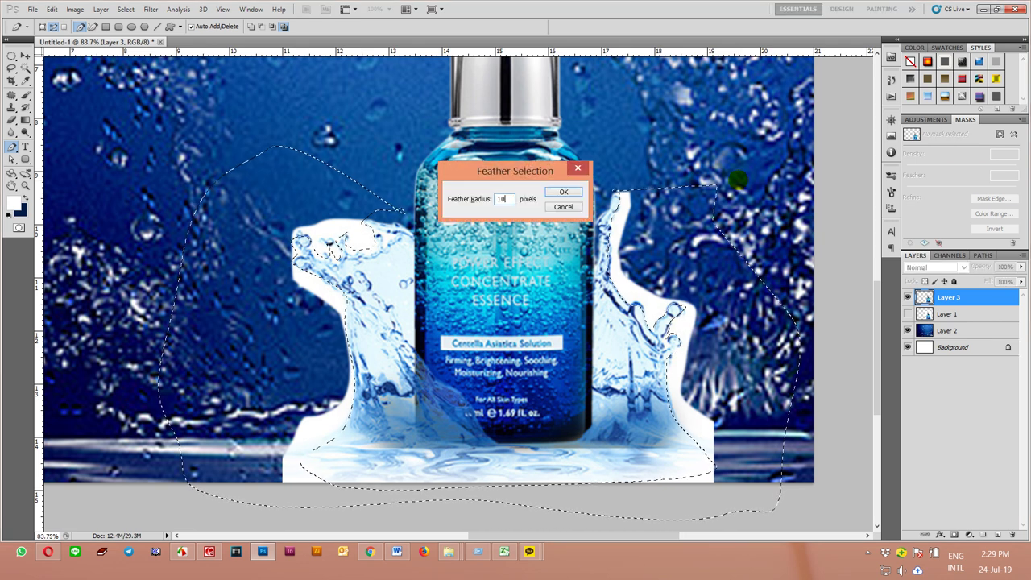
key(Return)
key(Delete)
key(ctrl+d)
Add a layer mask to Layer 3 and draw an upward gradient blending the bottle base into the water
key(v)
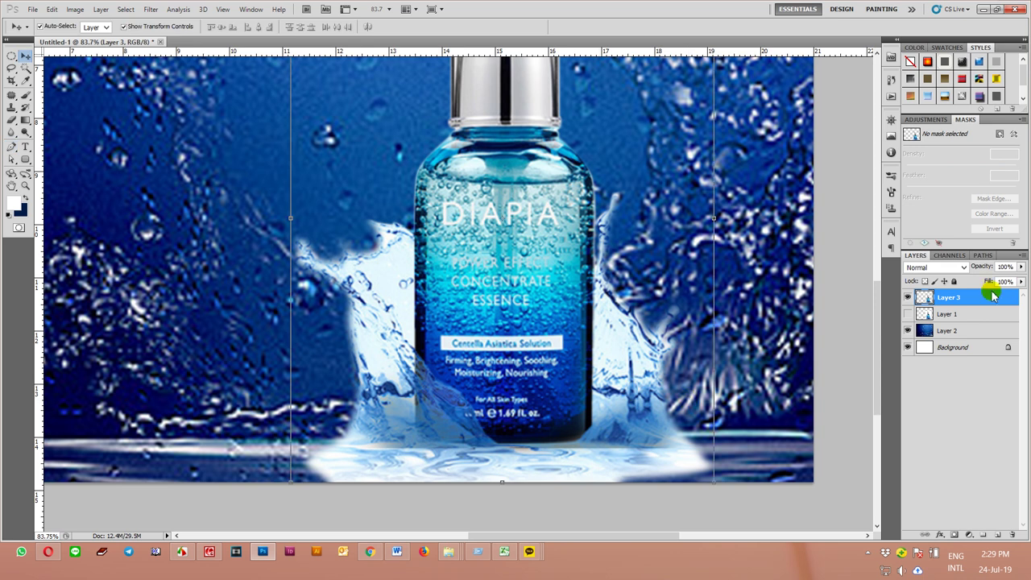
click(957, 535)
key(g)
mouse_move(524, 442)
mouse_down()
mouse_move(502, 488)
mouse_move(517, 334)
mouse_up()
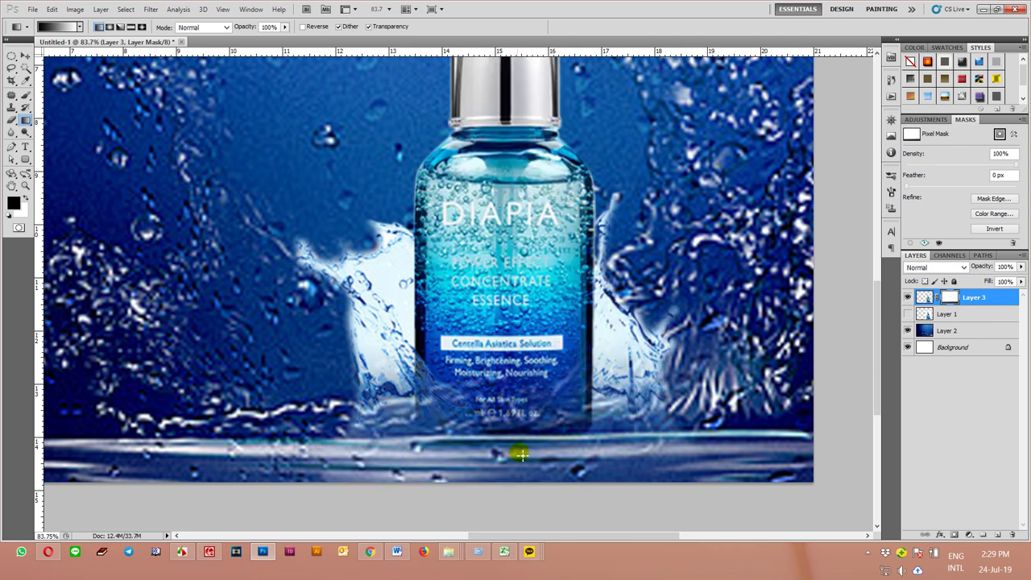
drag(503, 446, 496, 450)
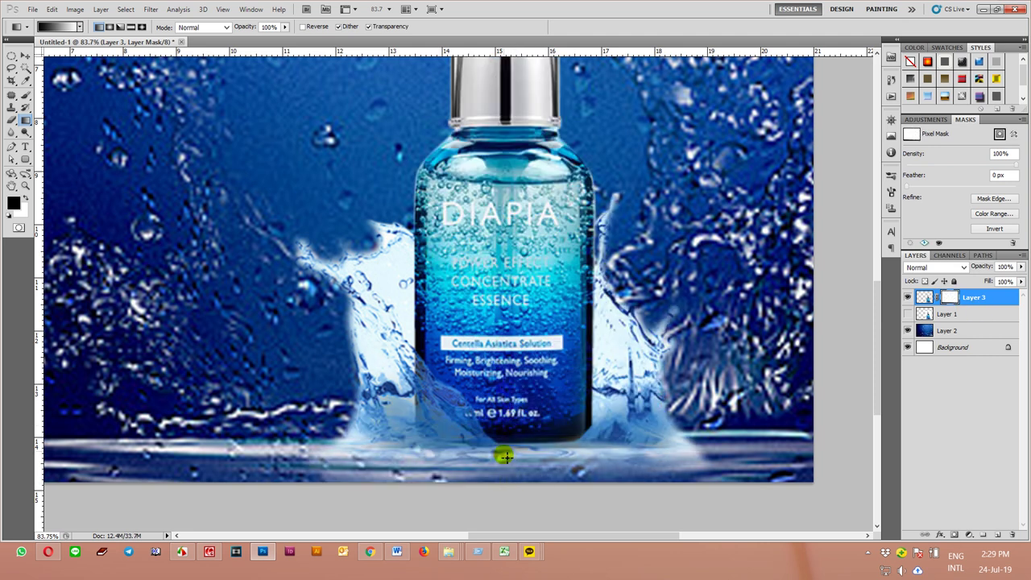
key(v)
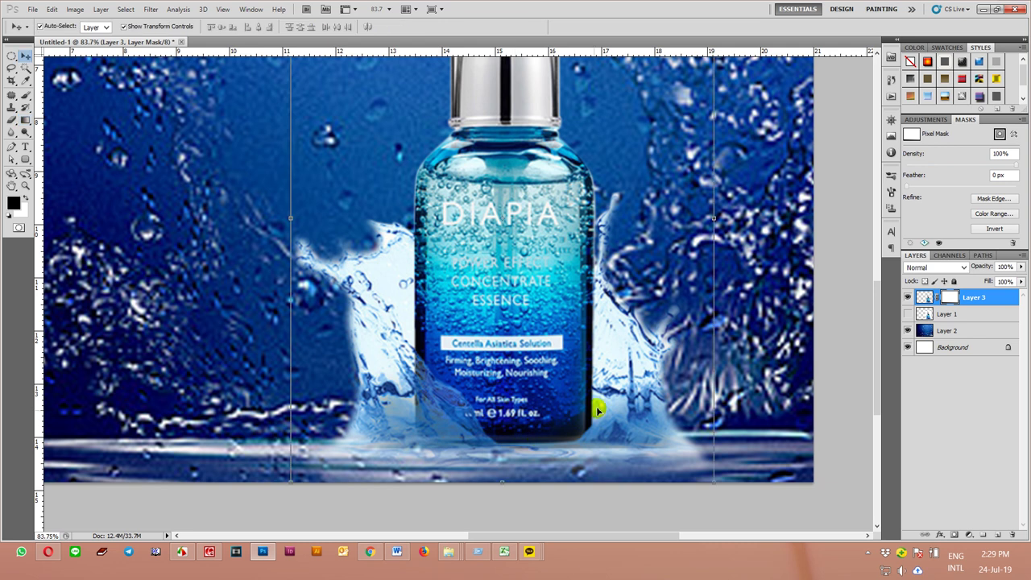
scroll(657, 368, down, 3)
Select Layer 3 and try selecting the inner cap with the Magic Wand
scroll(720, 198, up, 2)
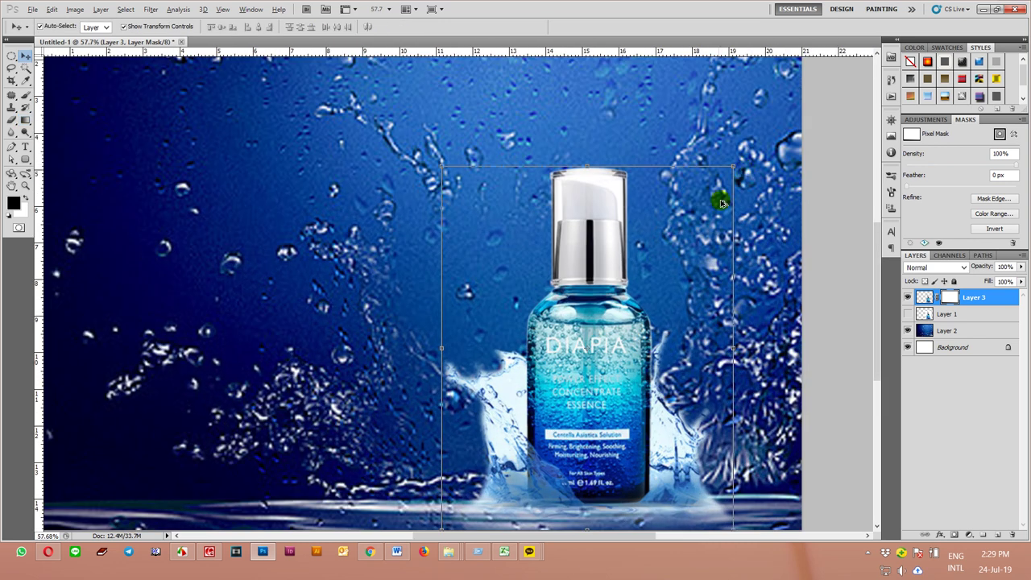
click(833, 210)
scroll(671, 175, up, 3)
click(513, 201)
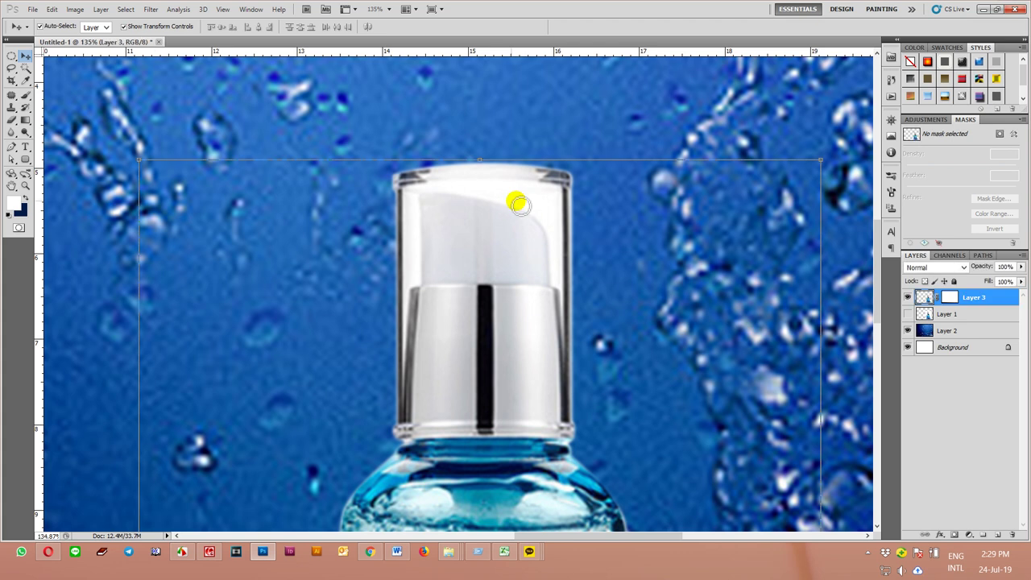
key(w)
click(524, 201)
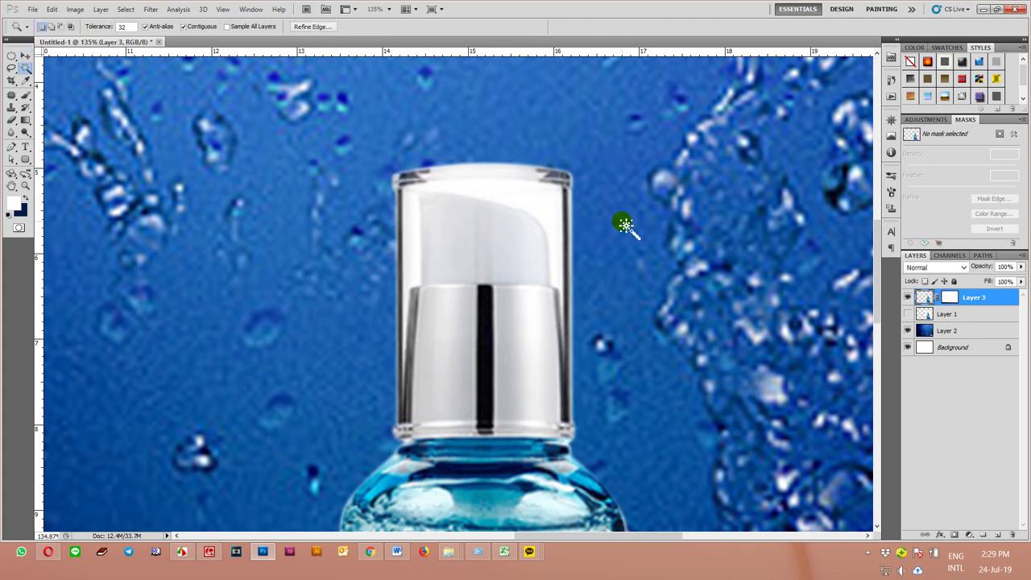
Trace a closed Pen path around the bottle's inner cap
key(p)
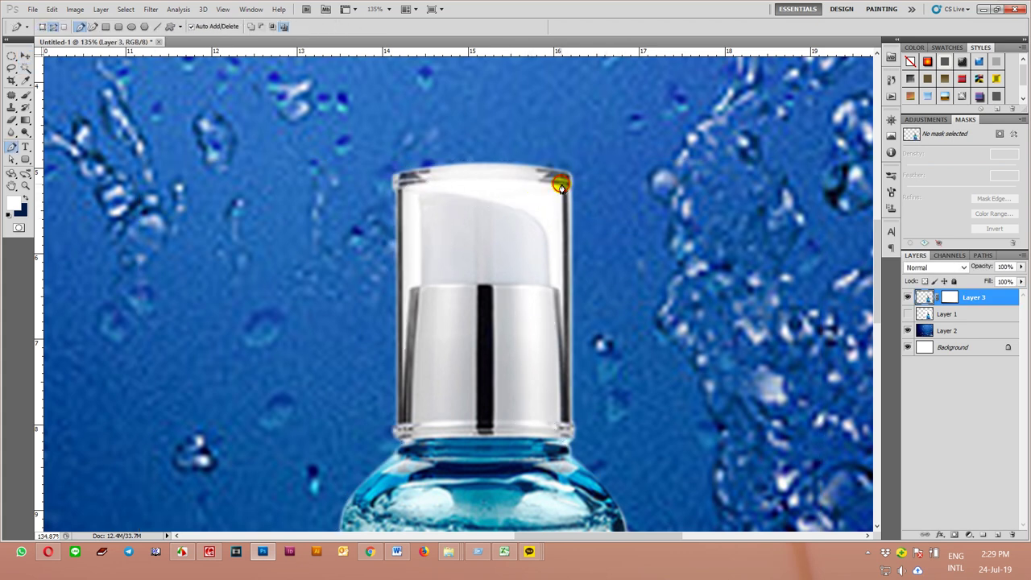
click(550, 286)
mouse_move(544, 229)
mouse_down()
mouse_move(465, 195)
mouse_move(422, 200)
mouse_up()
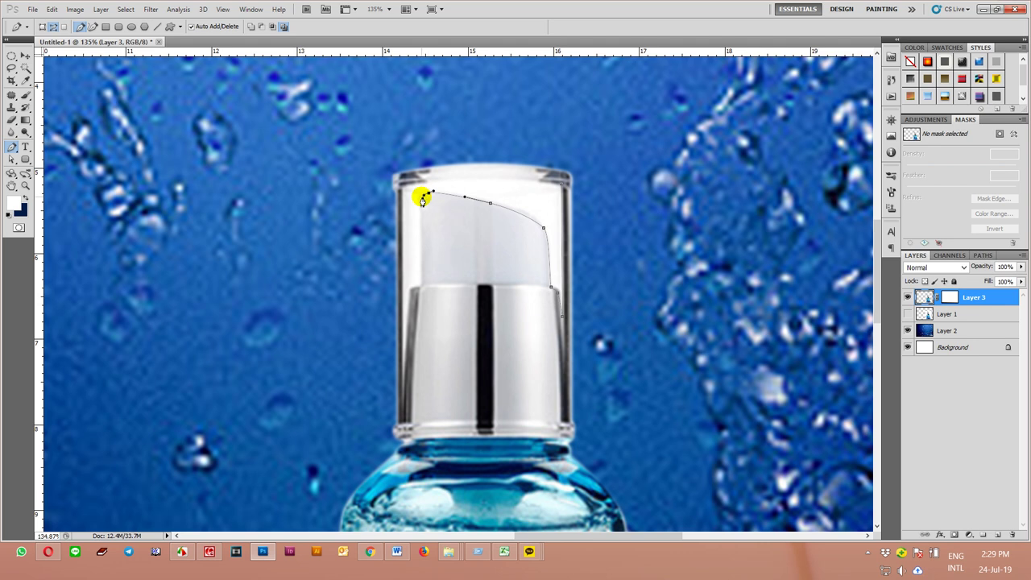
drag(421, 262, 424, 284)
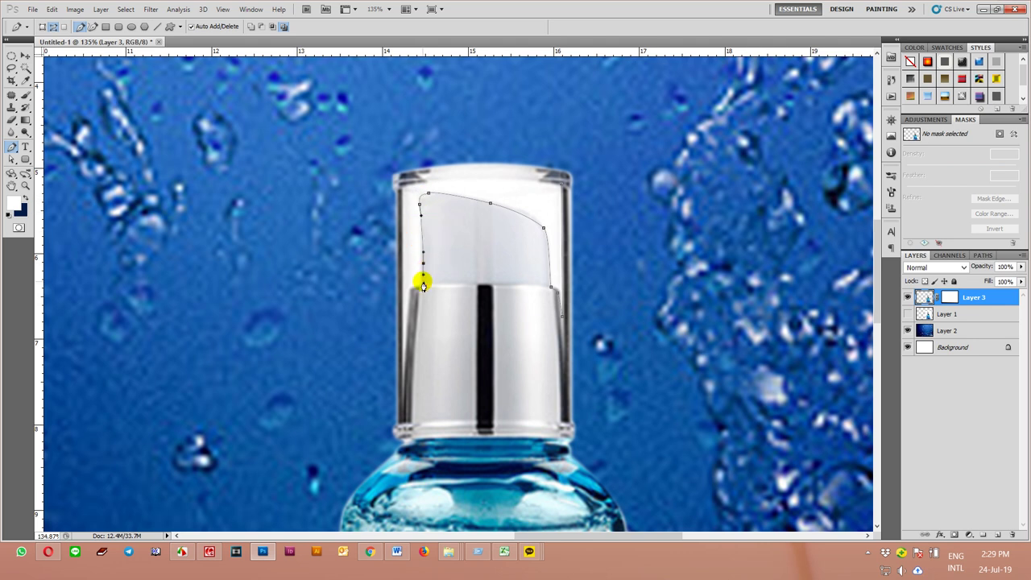
click(414, 285)
drag(410, 322, 402, 355)
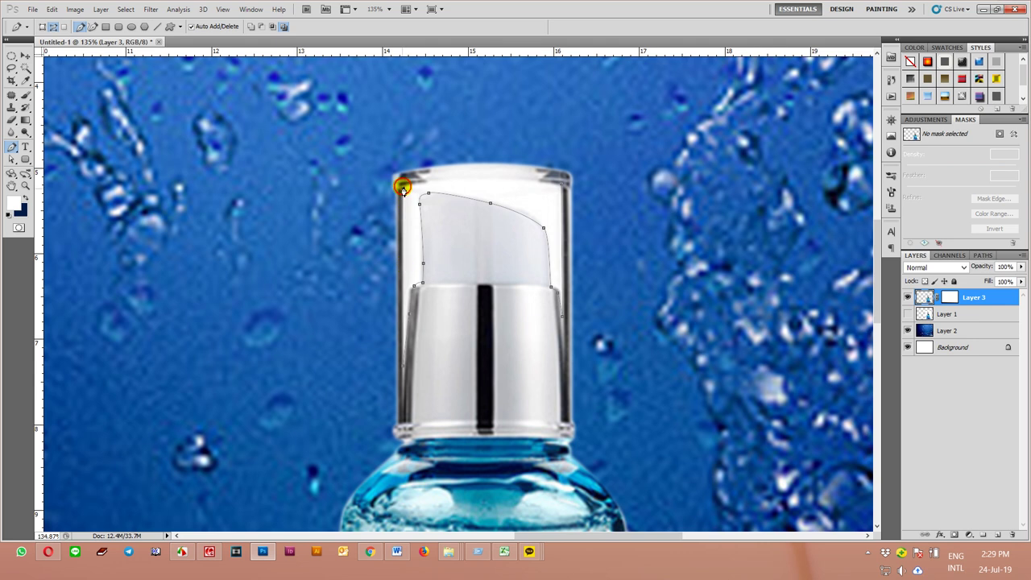
drag(452, 178, 479, 179)
click(556, 188)
Feather the inner cap selection by 1 px and copy it onto a new Layer 4
key(ctrl+Return)
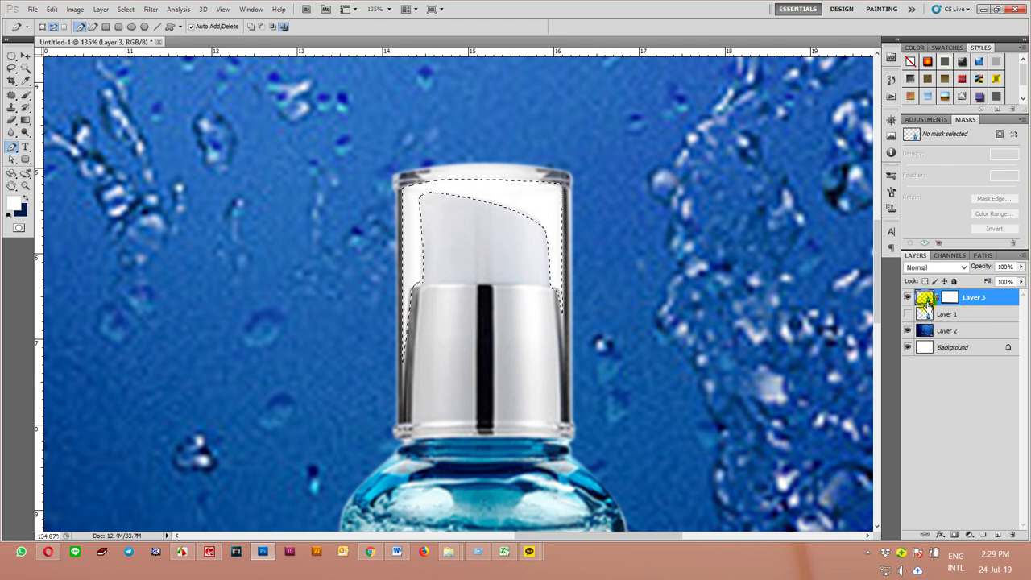
key(shift+F6)
text(1)
key(Return)
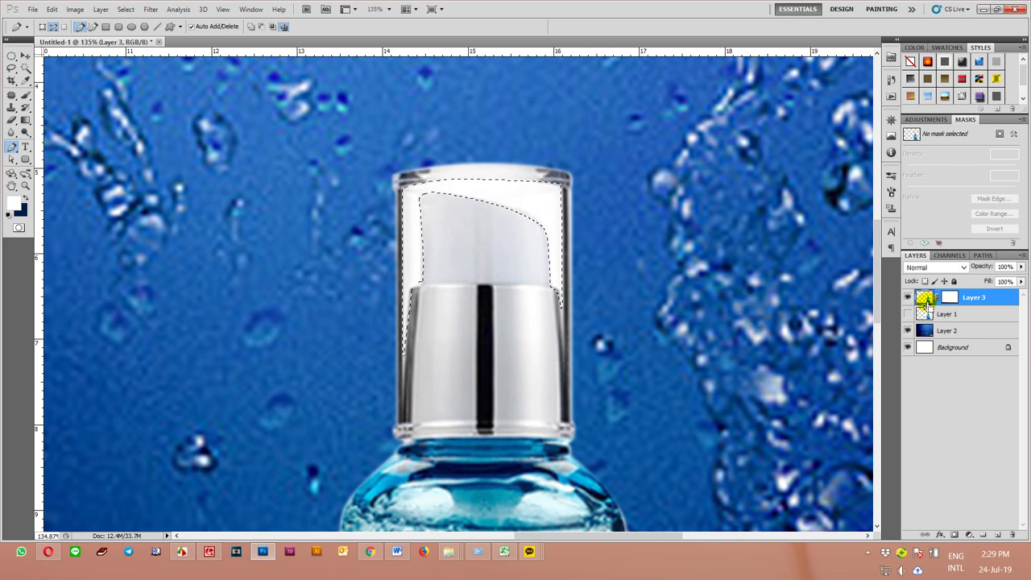
key(ctrl+j)
ctrl+click(924, 298)
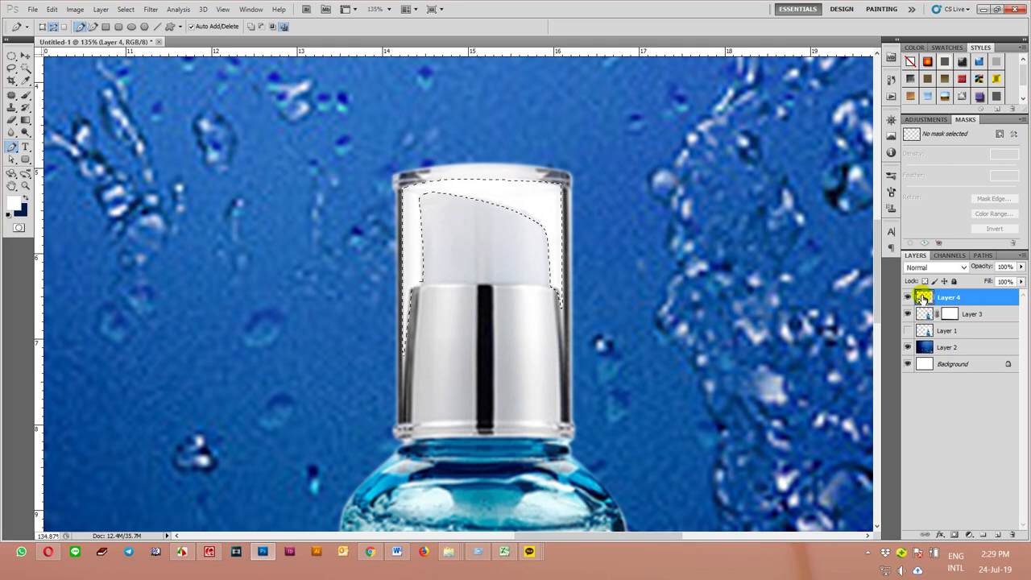
click(937, 316)
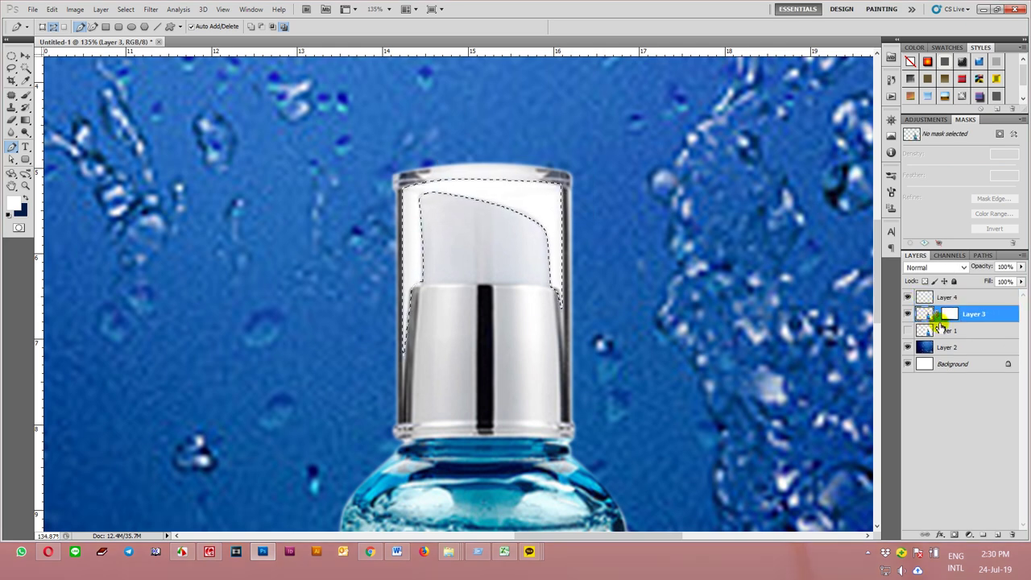
key(ctrl+d)
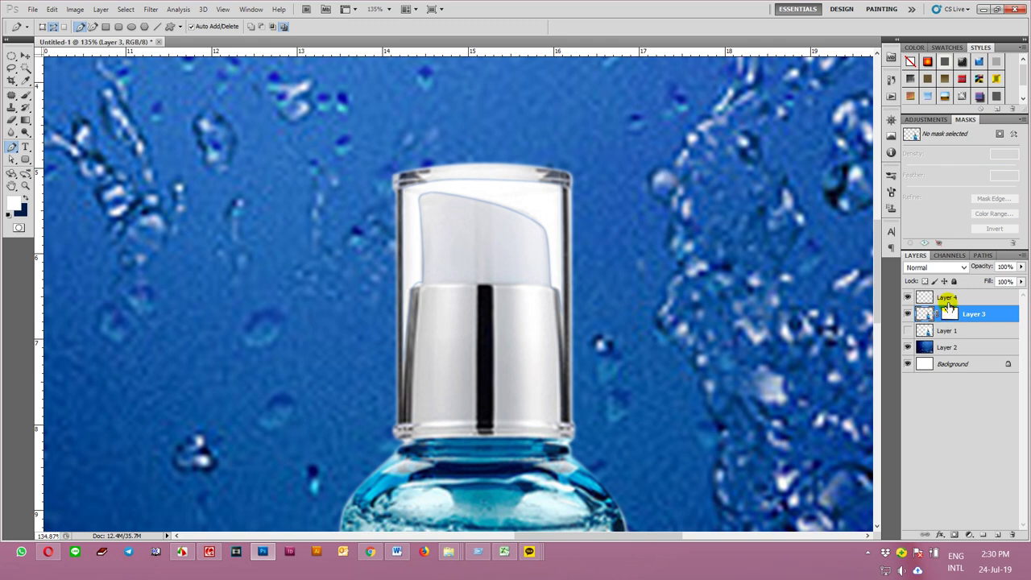
Lower Layer 4's opacity to 45%
click(975, 297)
click(1021, 266)
mouse_move(990, 281)
mouse_down()
mouse_move(1001, 281)
mouse_move(992, 283)
mouse_up()
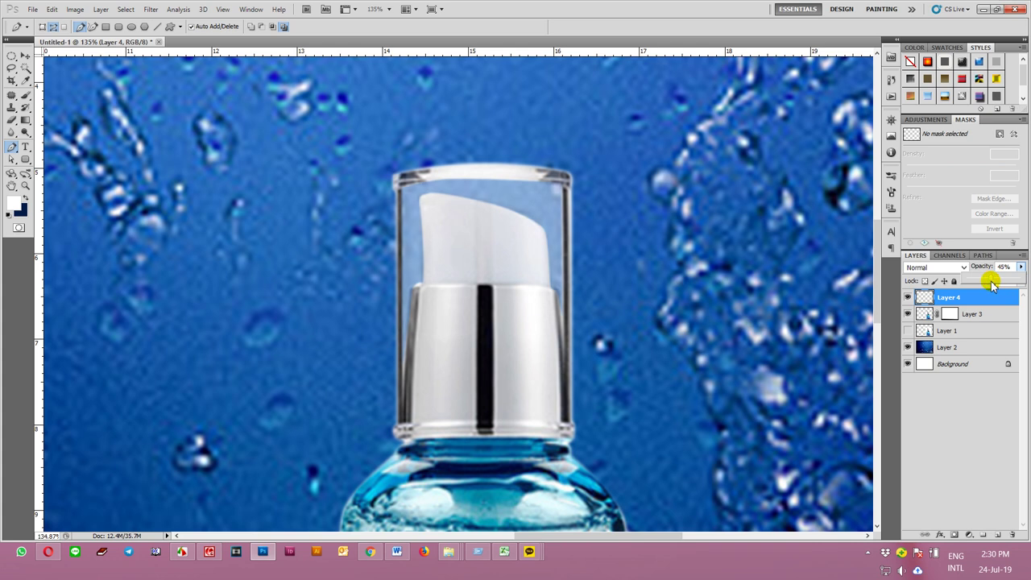
key(v)
scroll(656, 218, down, 3)
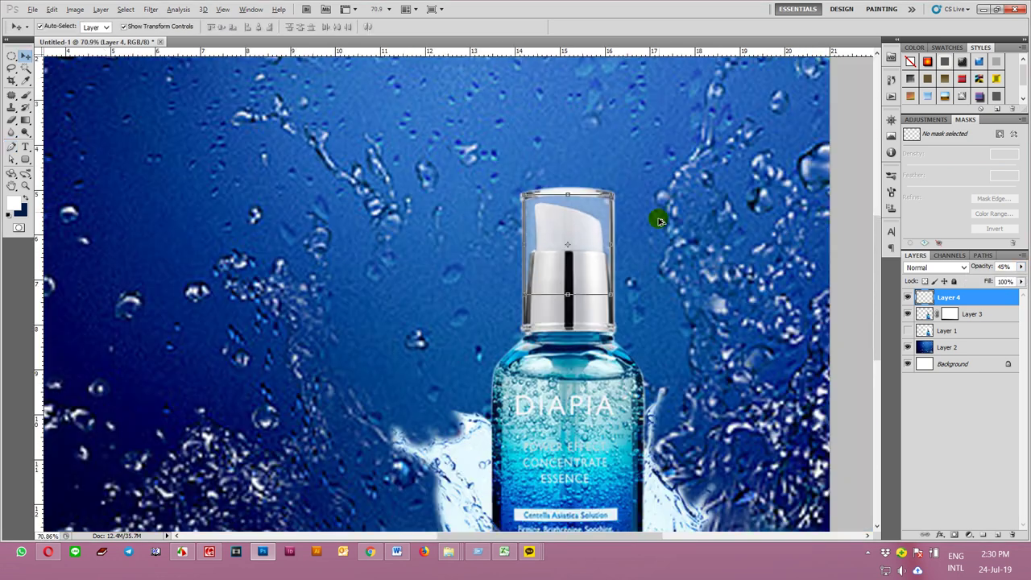
click(679, 276)
scroll(608, 226, down, 1)
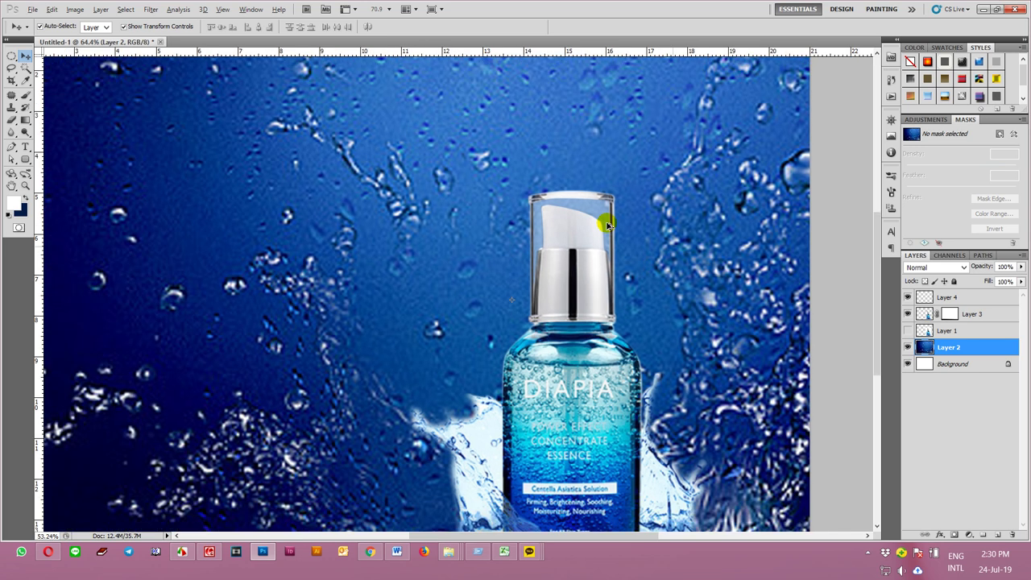
scroll(608, 225, down, 1)
click(909, 298)
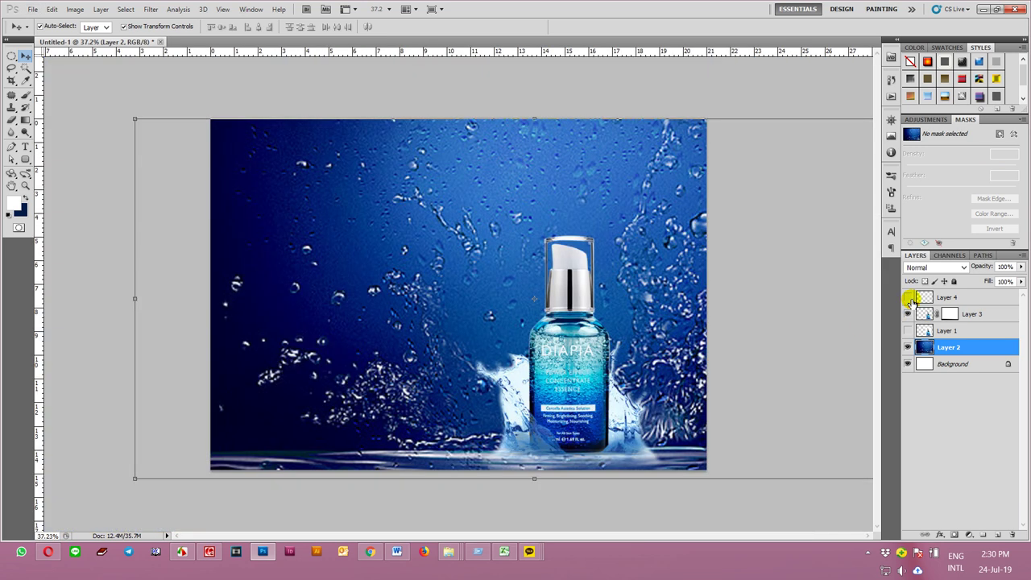
click(909, 299)
click(909, 298)
click(909, 298)
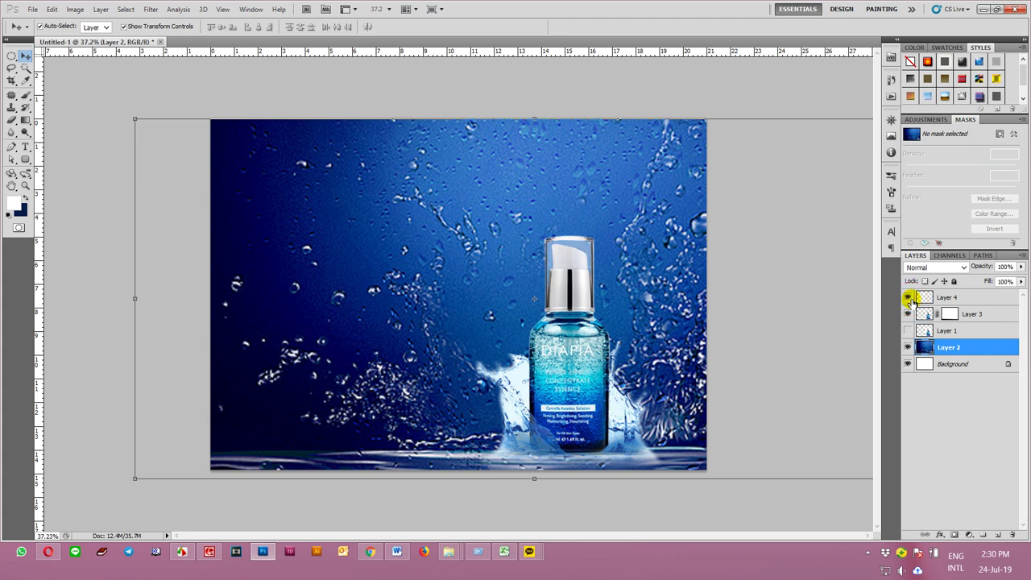
click(628, 503)
scroll(624, 491, up, 4)
click(438, 325)
Drop a trial Magic Wand selection, then lasso the splashes beside the bottle on Layer 3
key(w)
click(436, 323)
key(ctrl+d)
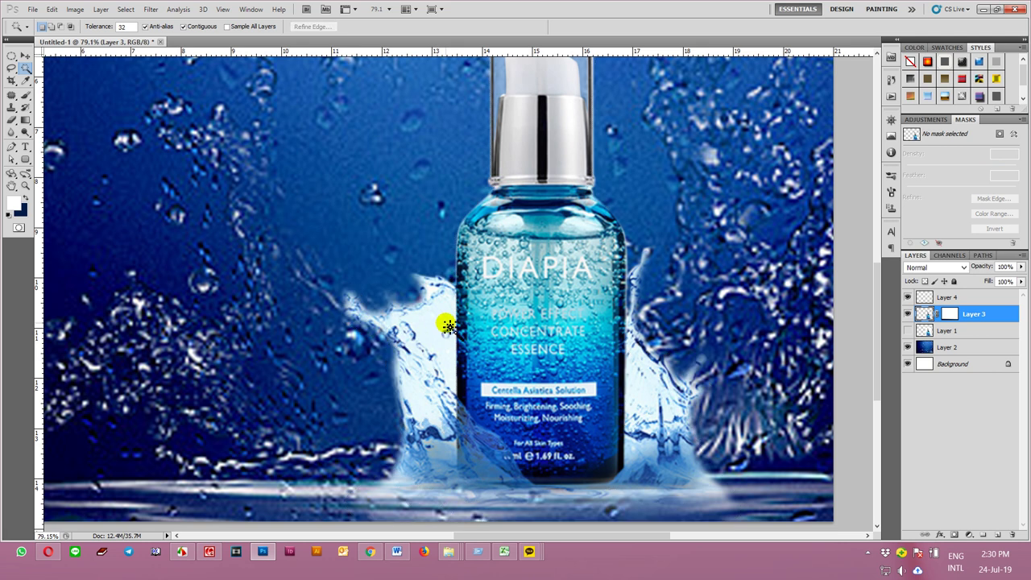
key(l)
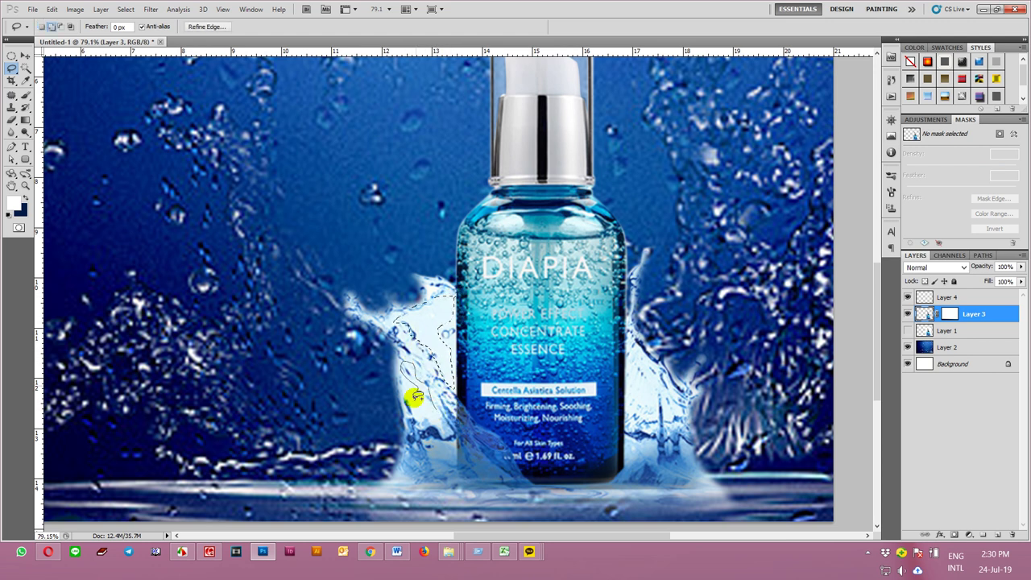
drag(631, 355, 649, 416)
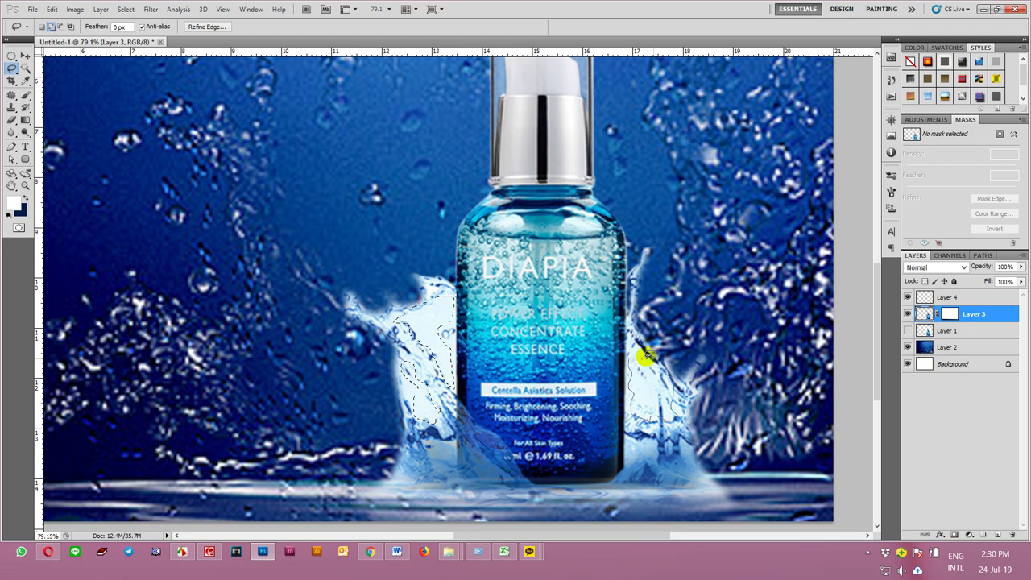
drag(650, 416, 632, 355)
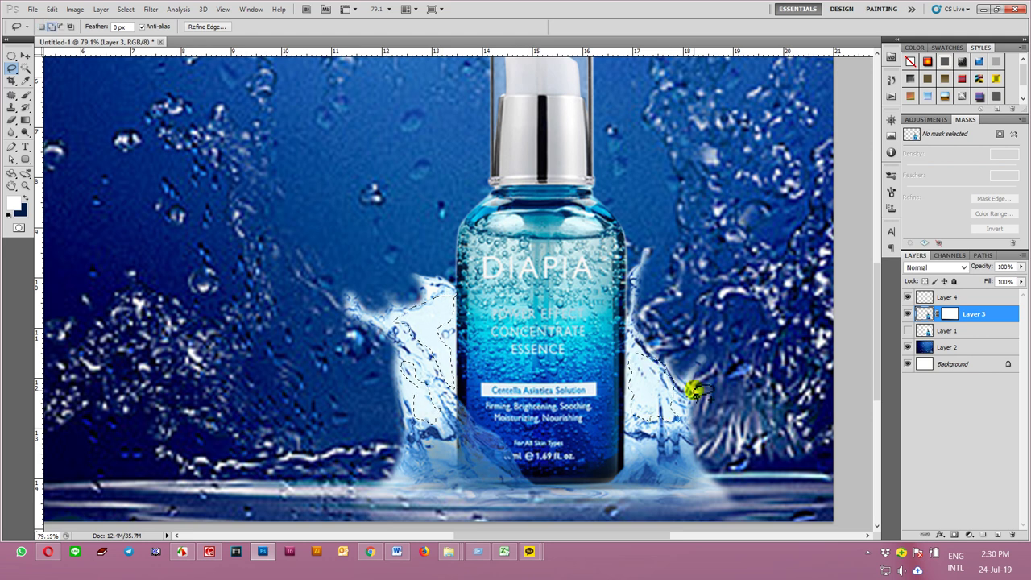
Feather the splash selection and copy it onto a new Layer 5
key(shift+F6)
key(Return)
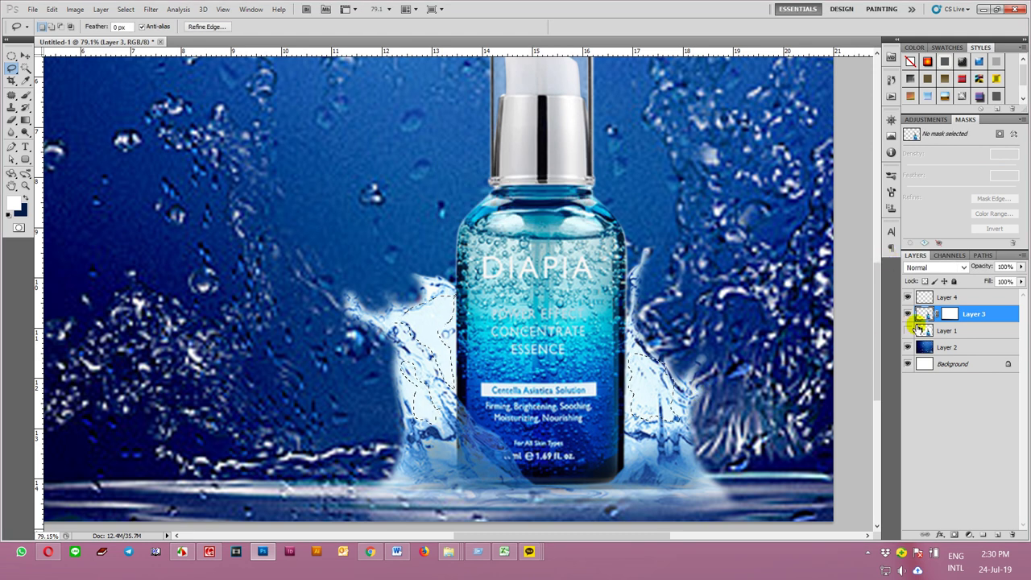
key(ctrl+j)
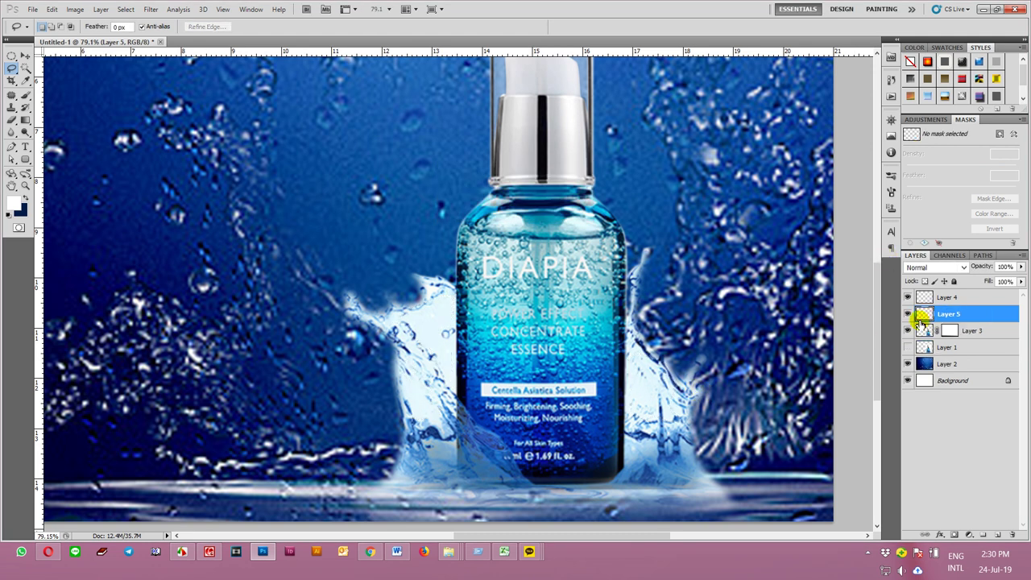
ctrl+click(926, 331)
click(926, 331)
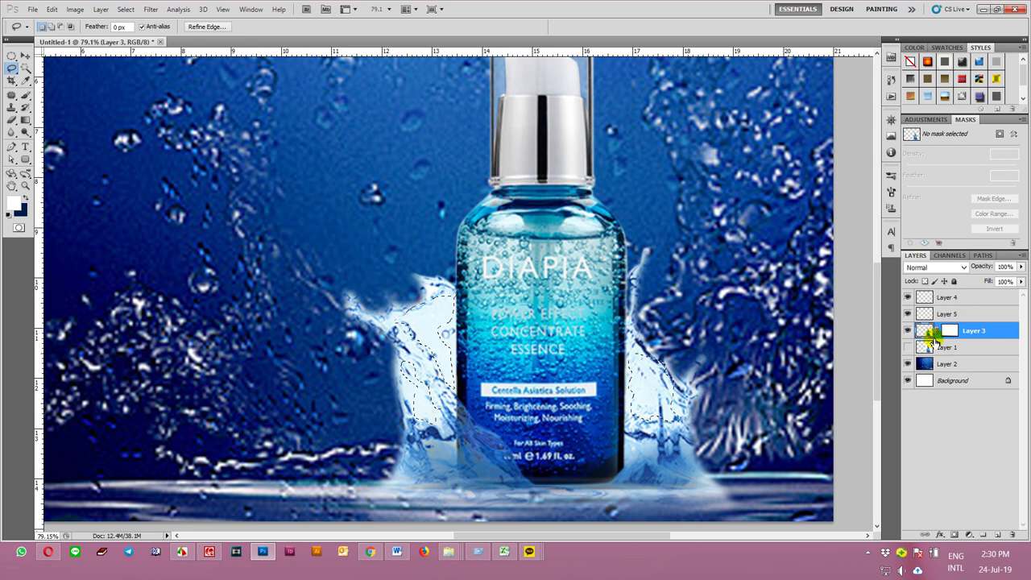
key(ctrl+d)
click(947, 313)
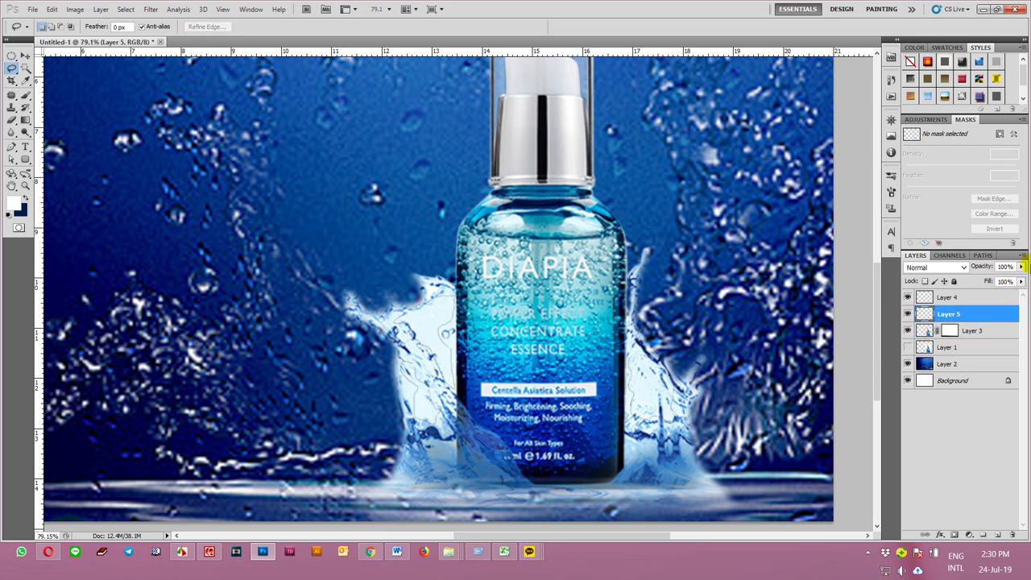
Set Layer 5's opacity to 95%, then merge it back down into Layer 3
click(1021, 266)
mouse_move(1021, 281)
mouse_down()
mouse_move(996, 280)
mouse_move(1024, 281)
mouse_up()
click(814, 417)
ctrl+click(766, 400)
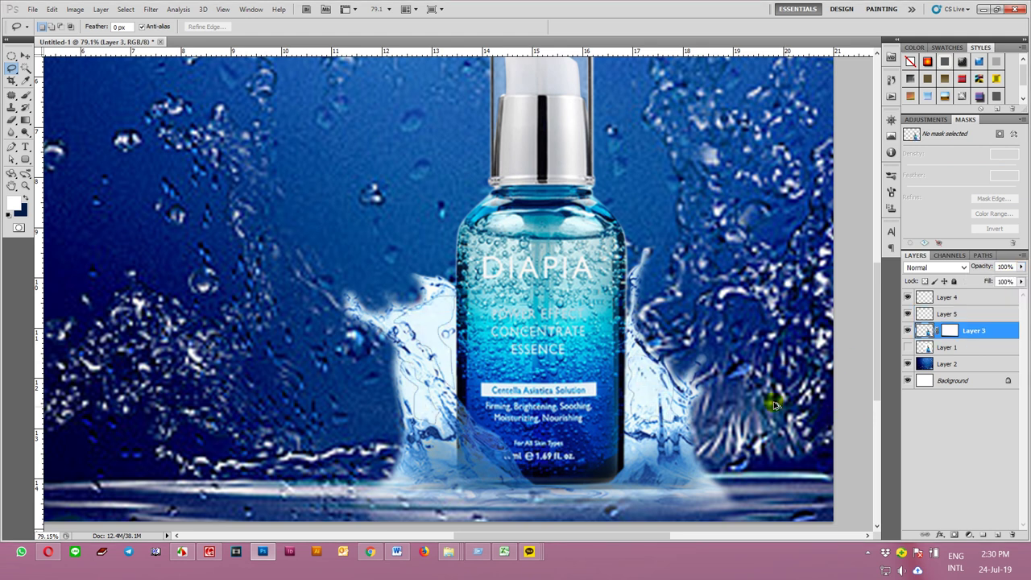
key(alt+bracketright)
key(ctrl+e)
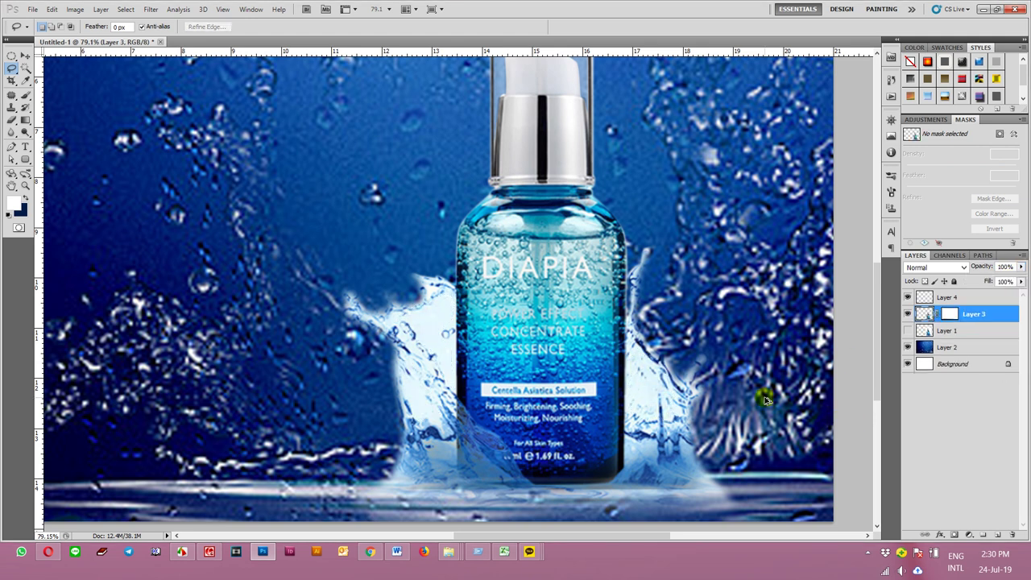
Feather the splash selection 10 px, copy it to a new Layer 5, and toggle Layer 3 to check
key(shift+F6)
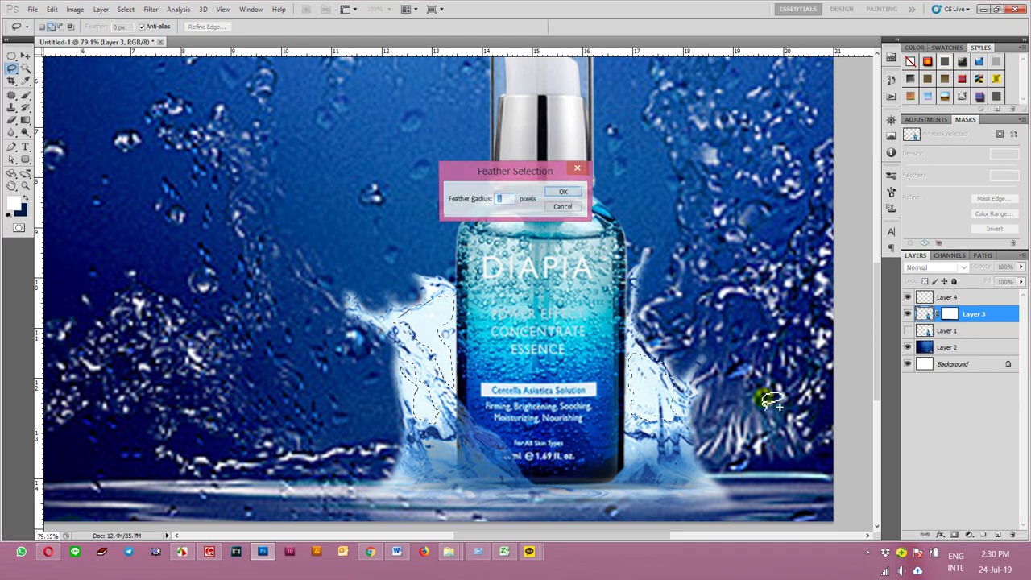
text(10)
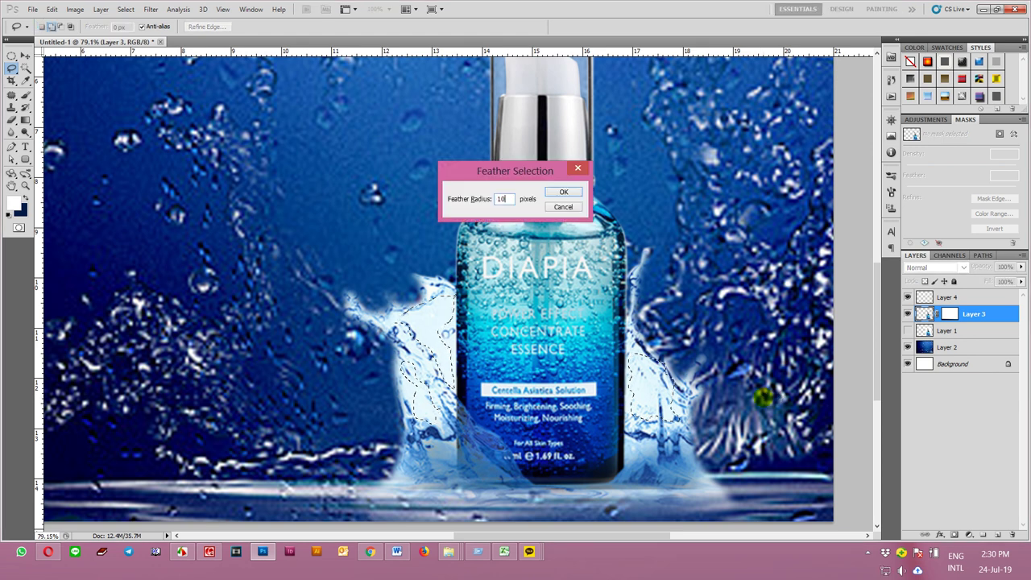
key(Return)
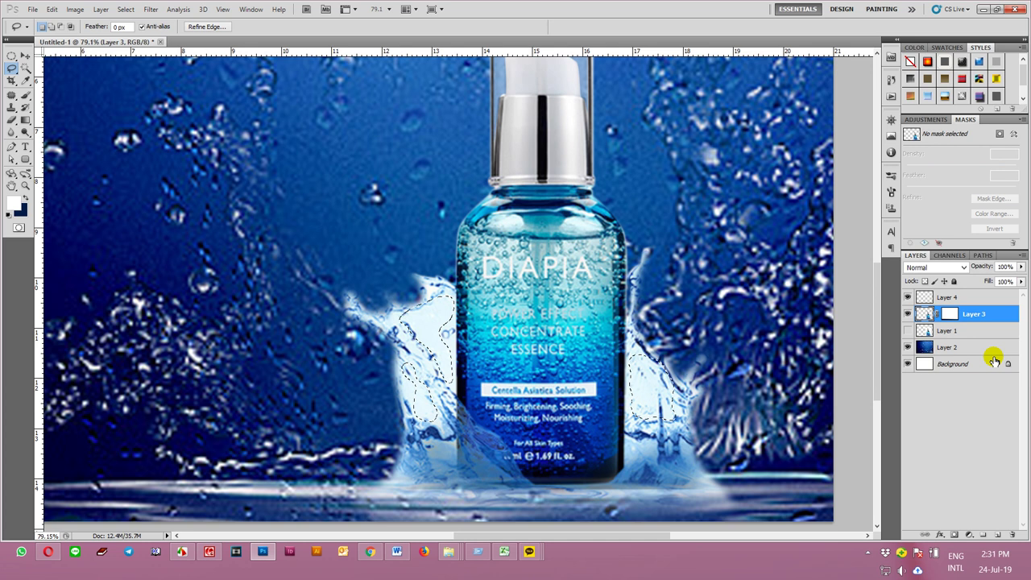
key(ctrl+j)
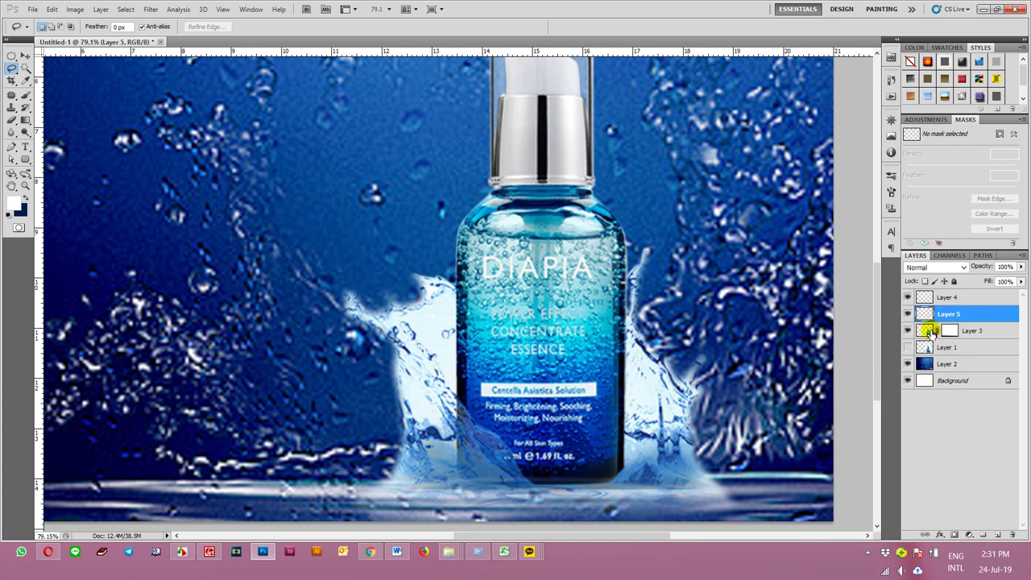
click(908, 331)
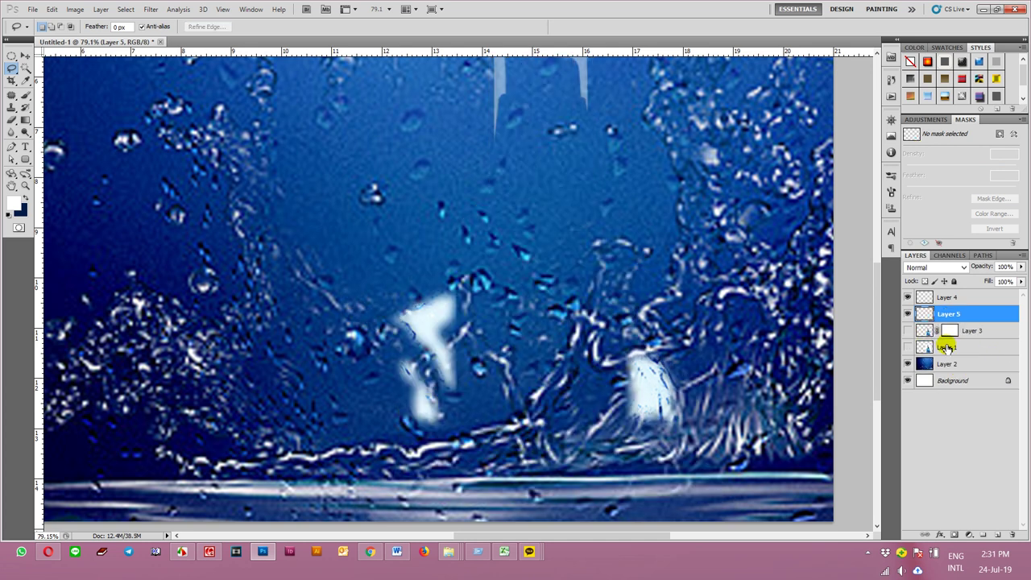
click(908, 331)
Reload Layer 5's splash as a selection, re-apply the feather on Layer 3, then reselect Layer 5
ctrl+click(925, 314)
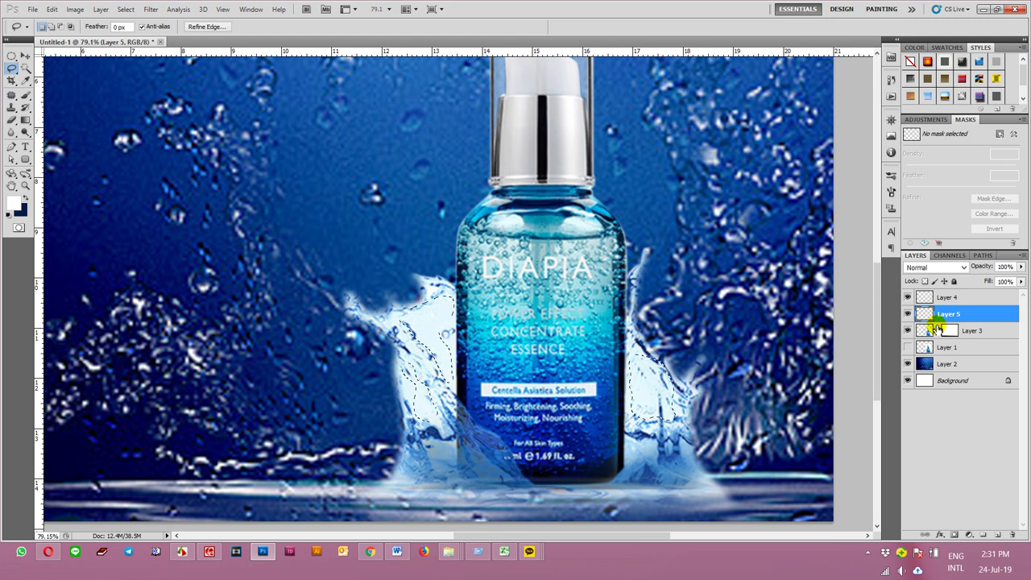
click(925, 331)
key(shift+F6)
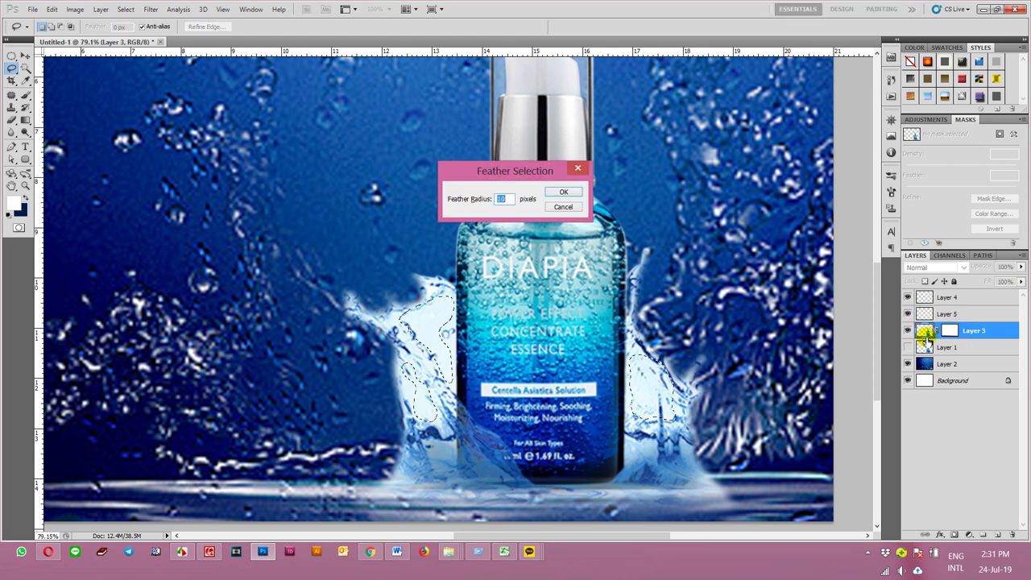
key(Return)
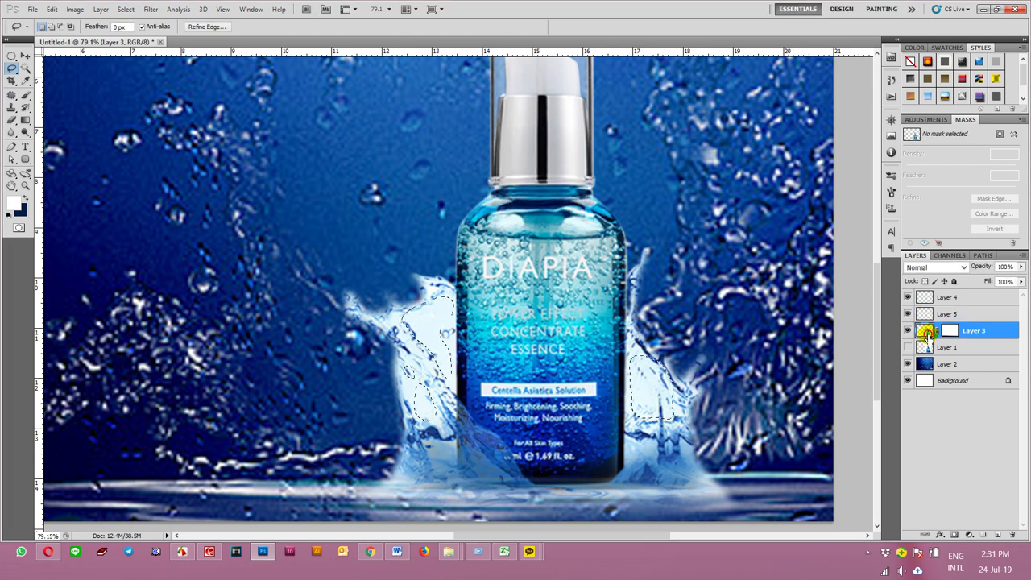
key(ctrl+d)
click(970, 313)
Fade Layer 5's copied splash to about 44% opacity
drag(1020, 268, 1000, 280)
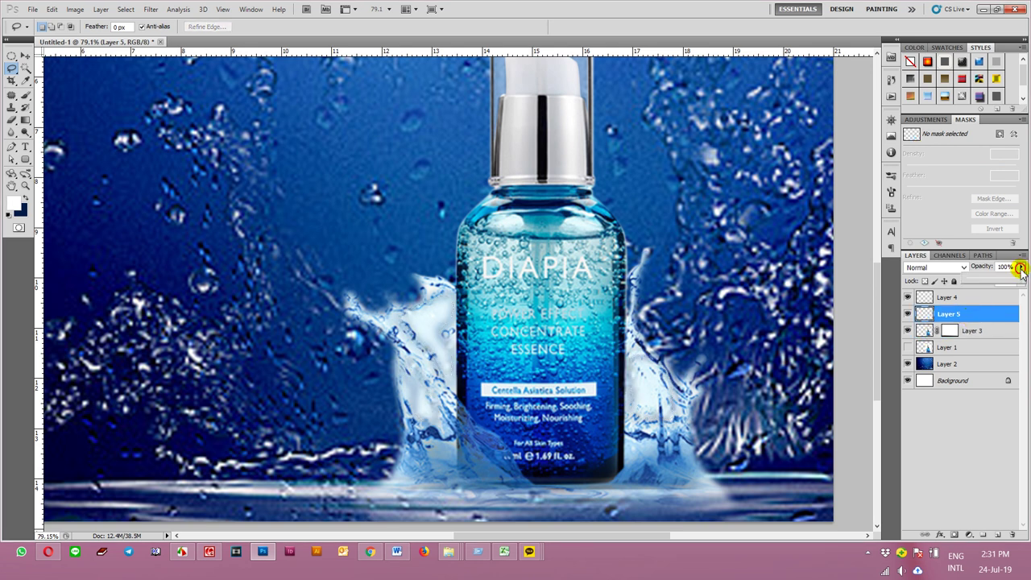
drag(1006, 286, 981, 272)
click(568, 298)
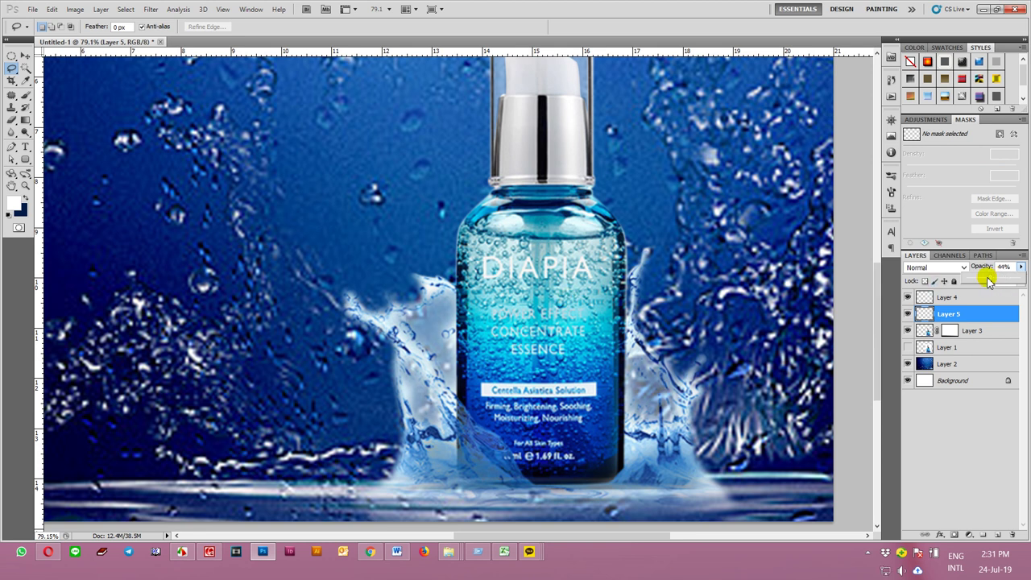
Select the water background layer and fit the whole poster in the window
key(v)
click(419, 286)
key(ctrl+0)
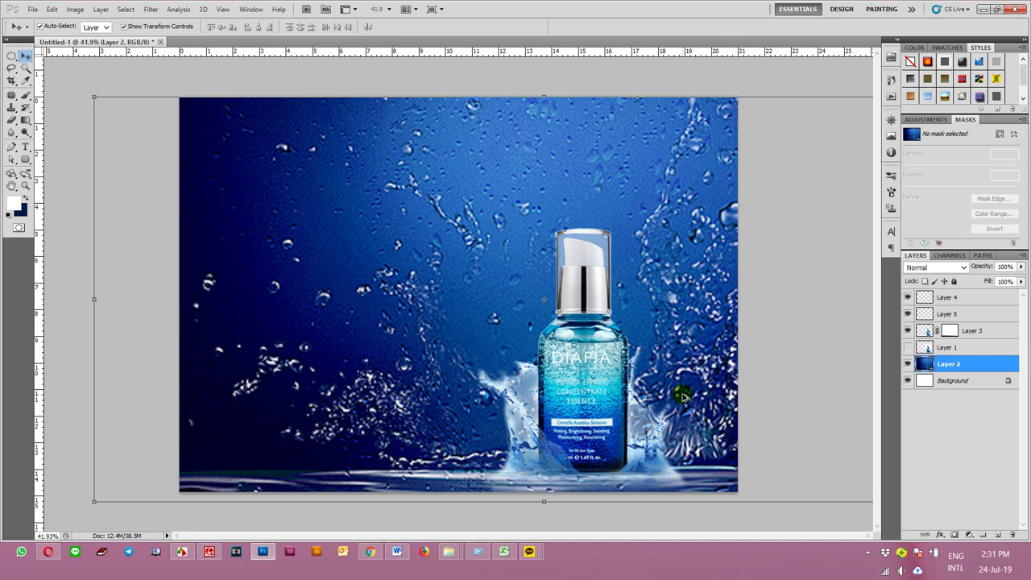
key(ctrl+minus)
click(712, 475)
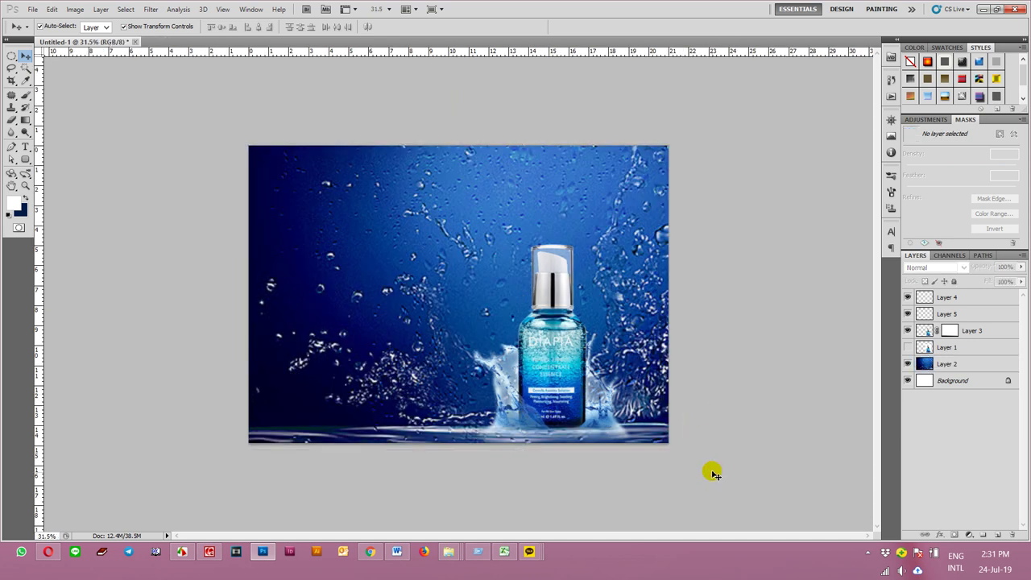
key(ctrl+0)
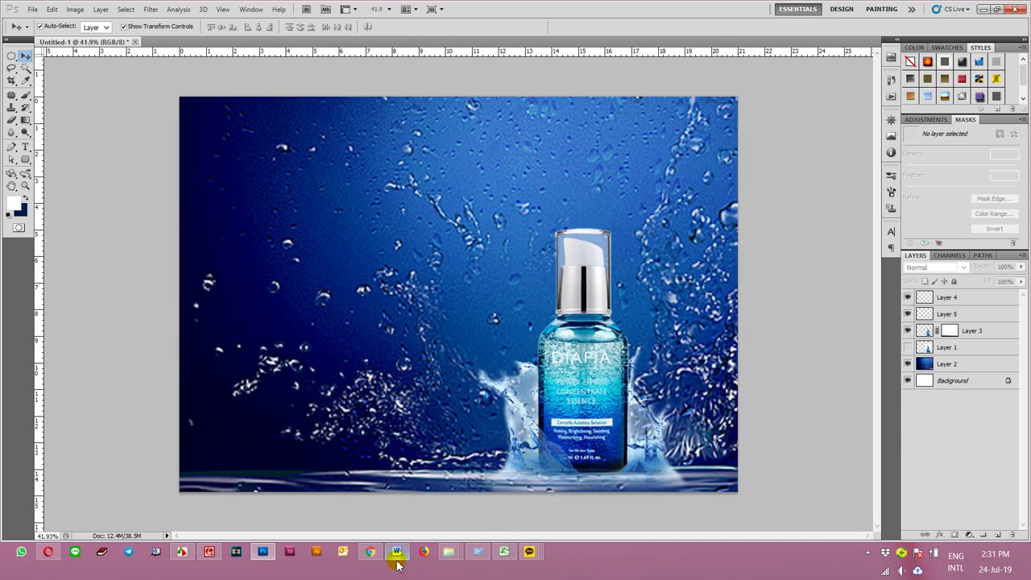
Select the DIAPIA POWER EFFECT CONCENTRATE ESSENCE heading in the Word translation document
click(396, 553)
scroll(488, 395, down, 10)
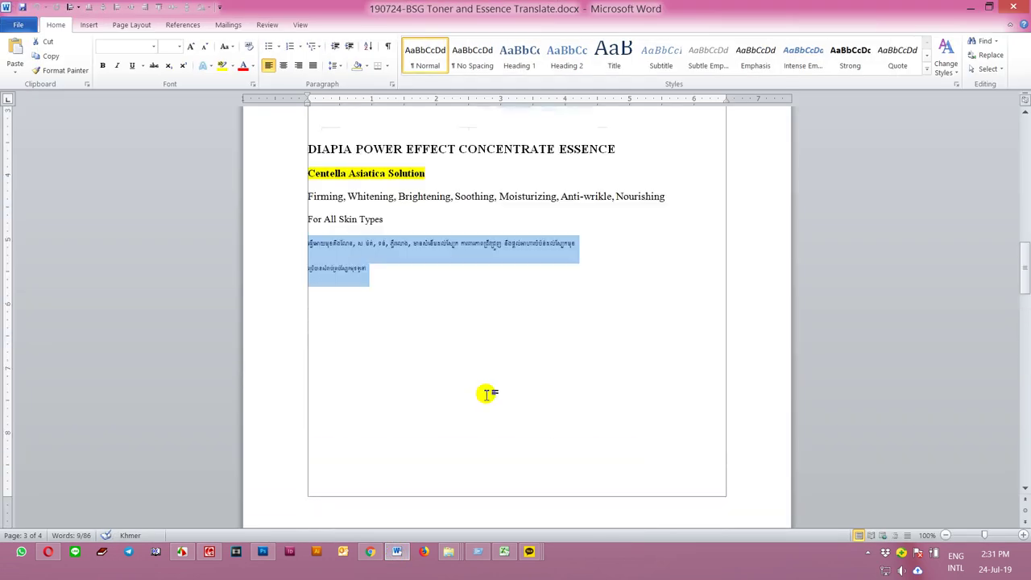
scroll(487, 394, up, 6)
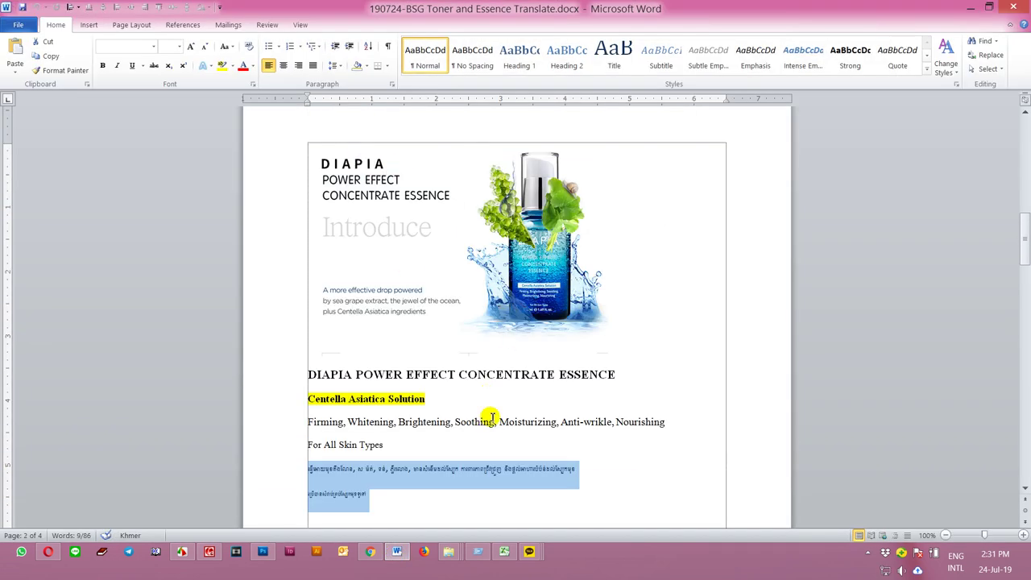
drag(313, 372, 592, 373)
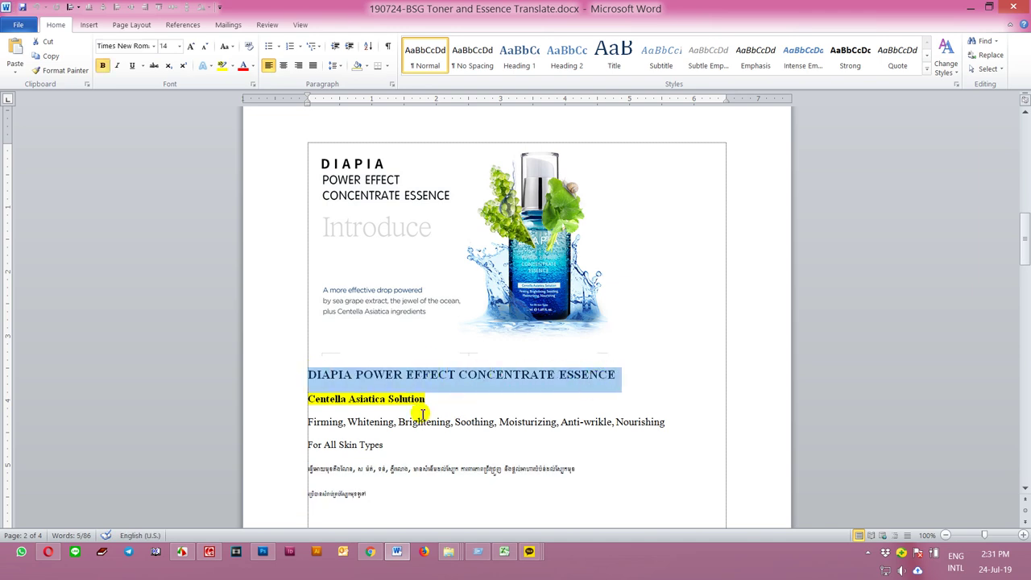
Paste the heading as a new upper-left text layer and enlarge it to 17.55 pt
click(263, 552)
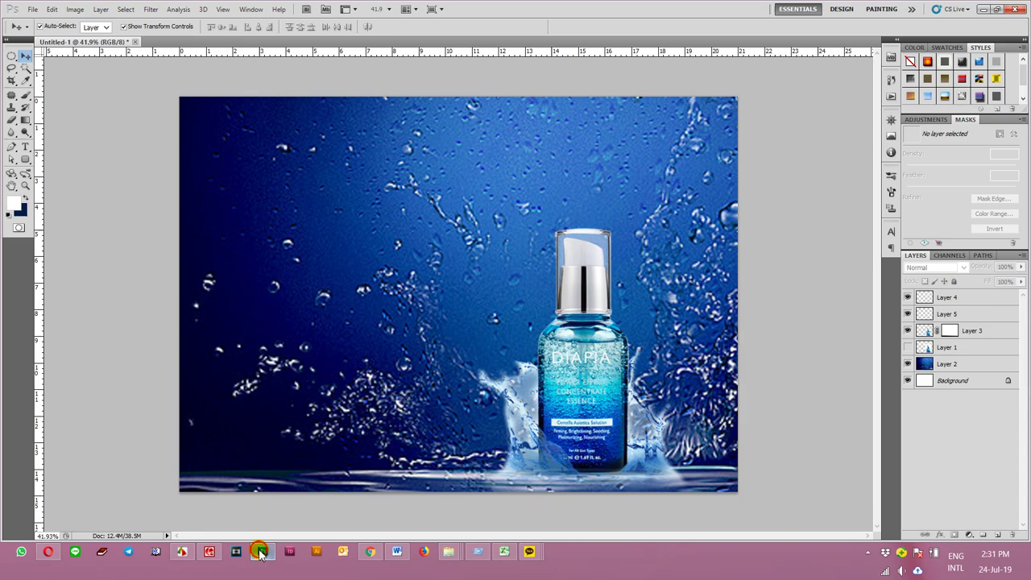
key(t)
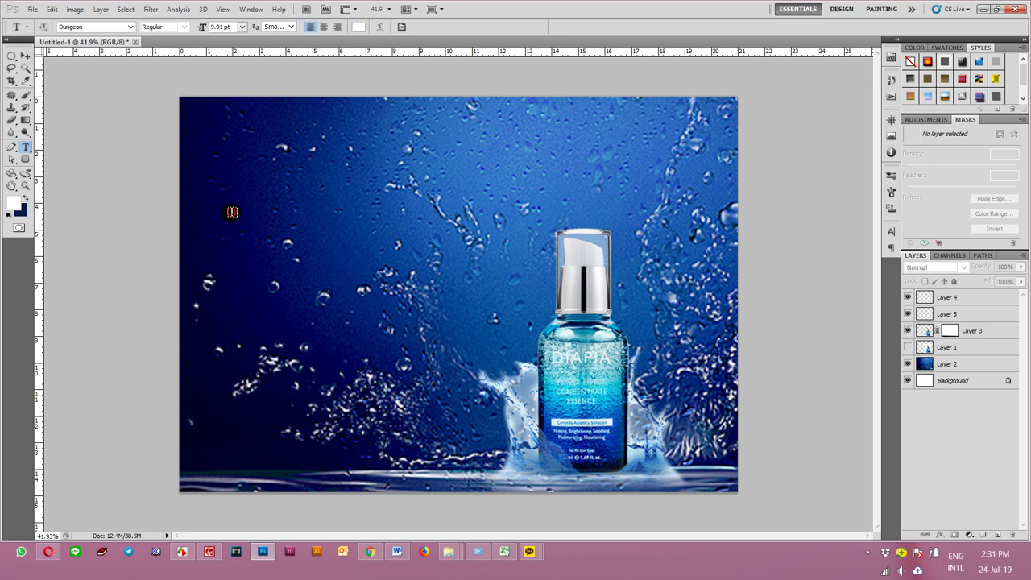
click(230, 213)
key(ctrl+v)
key(ctrl+a)
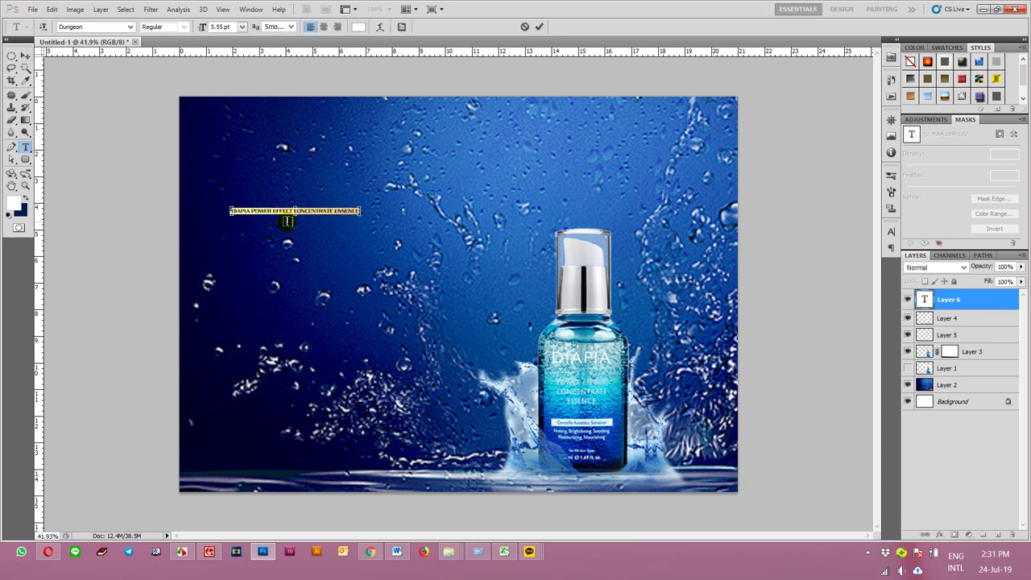
key(ctrl+shift+period)
key(ctrl+shift+period)
key(ctrl+shift+period)
key(ctrl+shift+period)
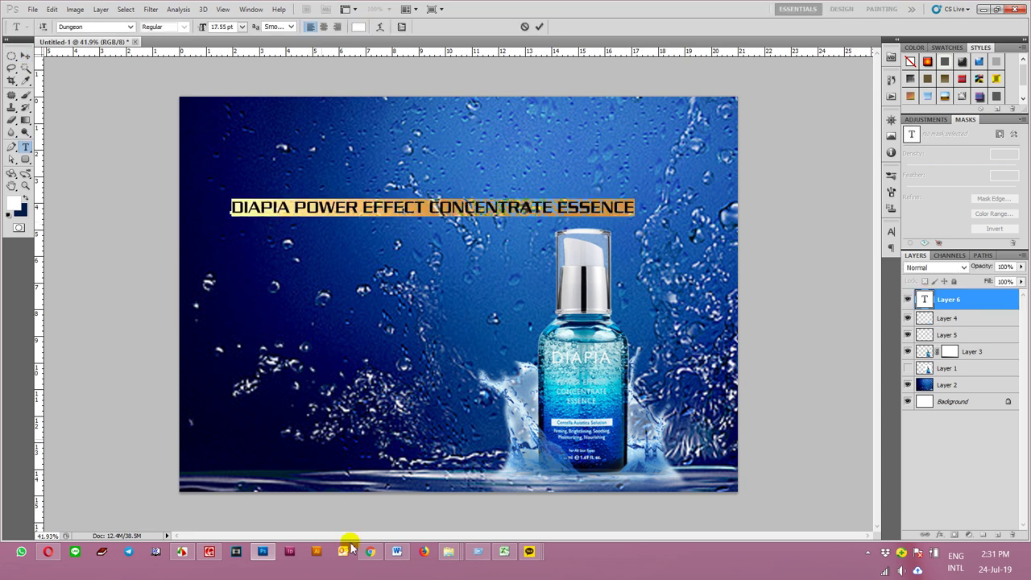
Open the BSG H&B product page in Opera and scroll to the DIAPIA section
click(371, 553)
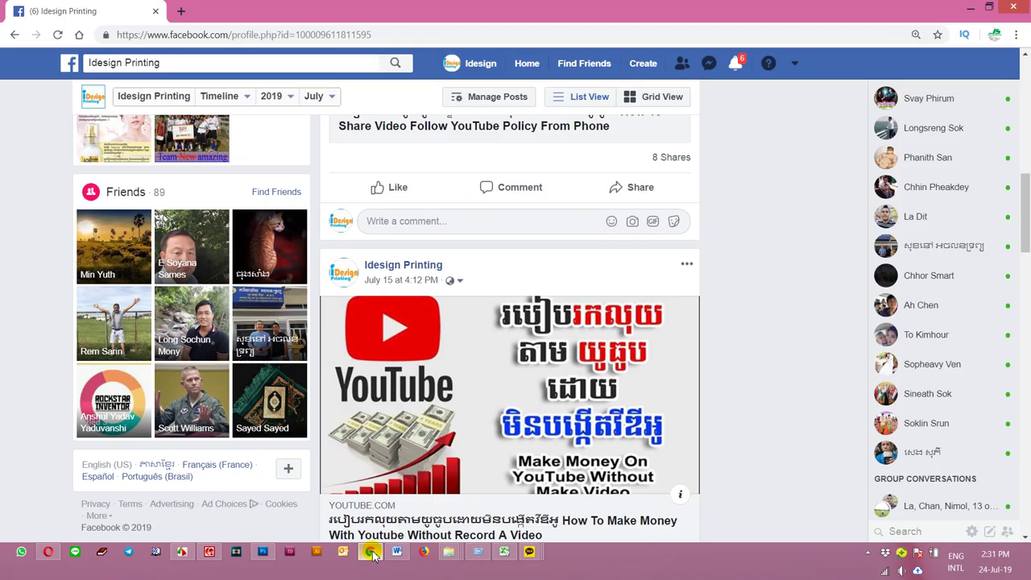
click(49, 553)
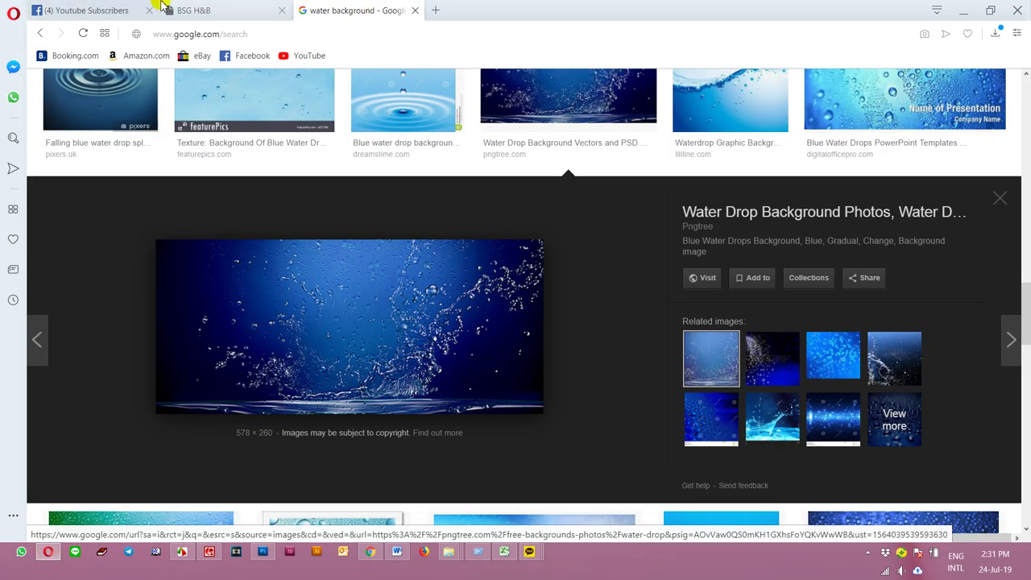
click(208, 9)
scroll(418, 288, down, 5)
scroll(418, 287, down, 2)
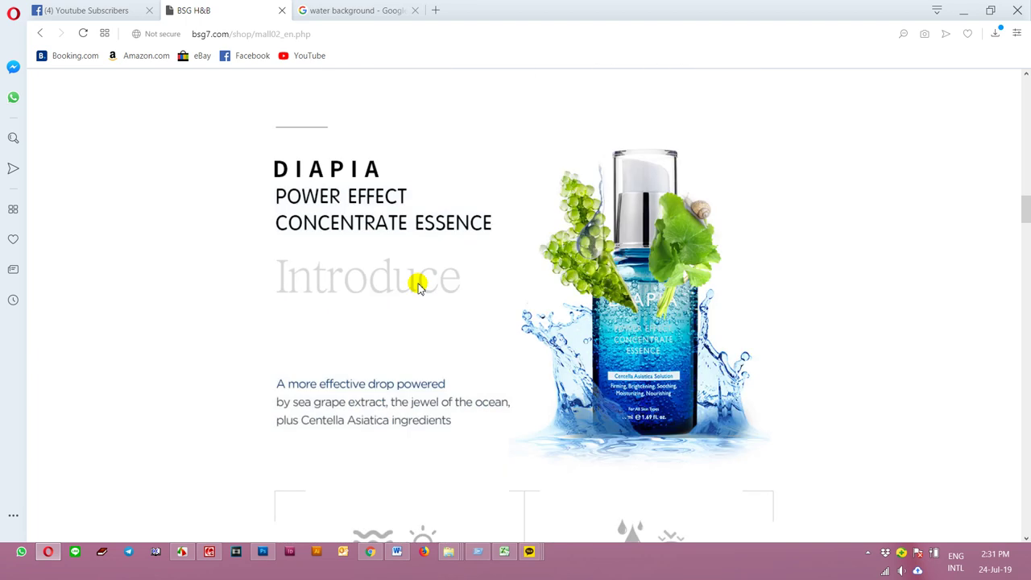
click(230, 477)
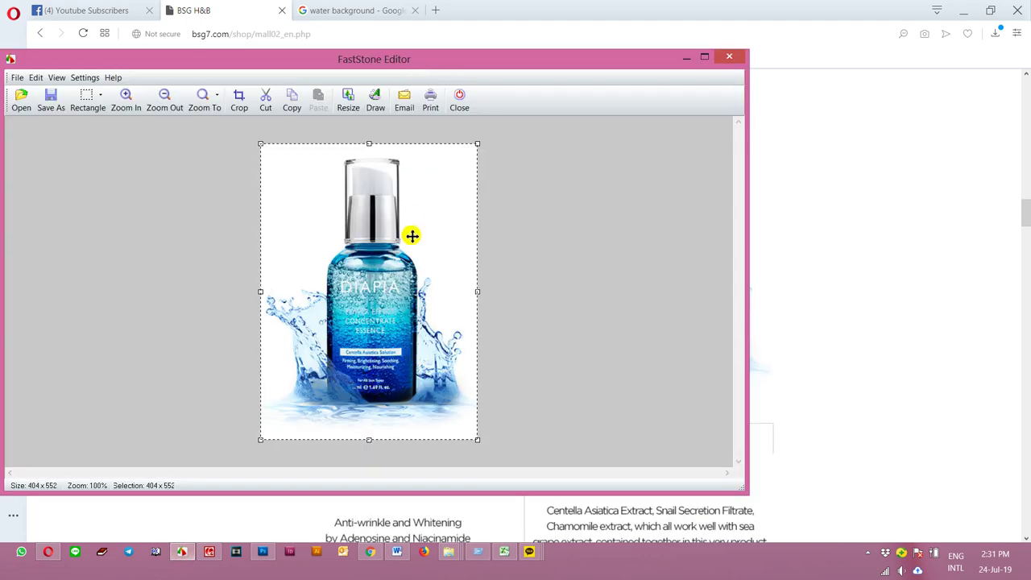
Capture the DIAPIA title and bottle region with FastStone Capture at 1008 x 652
click(458, 100)
click(893, 526)
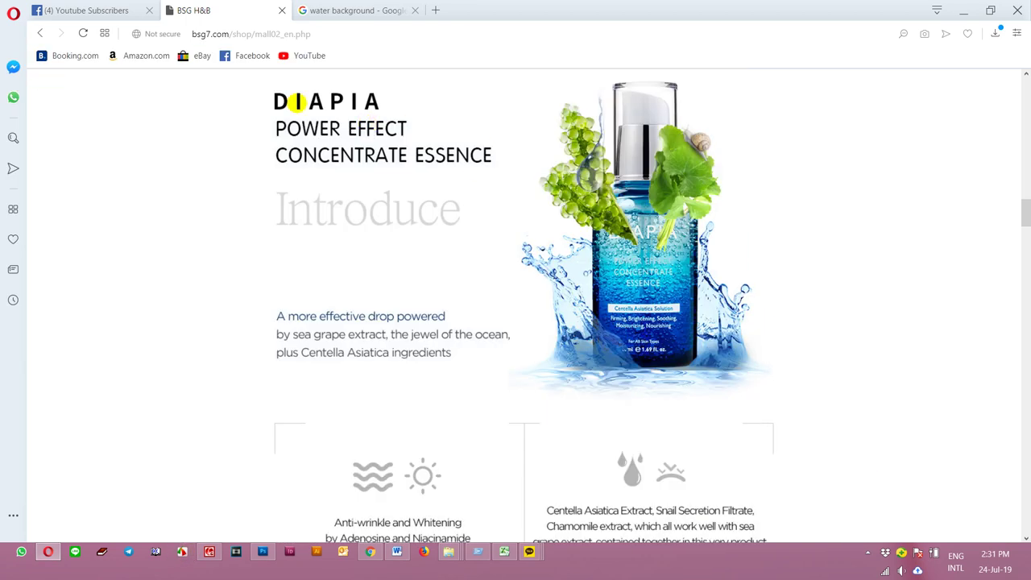
drag(224, 69, 767, 425)
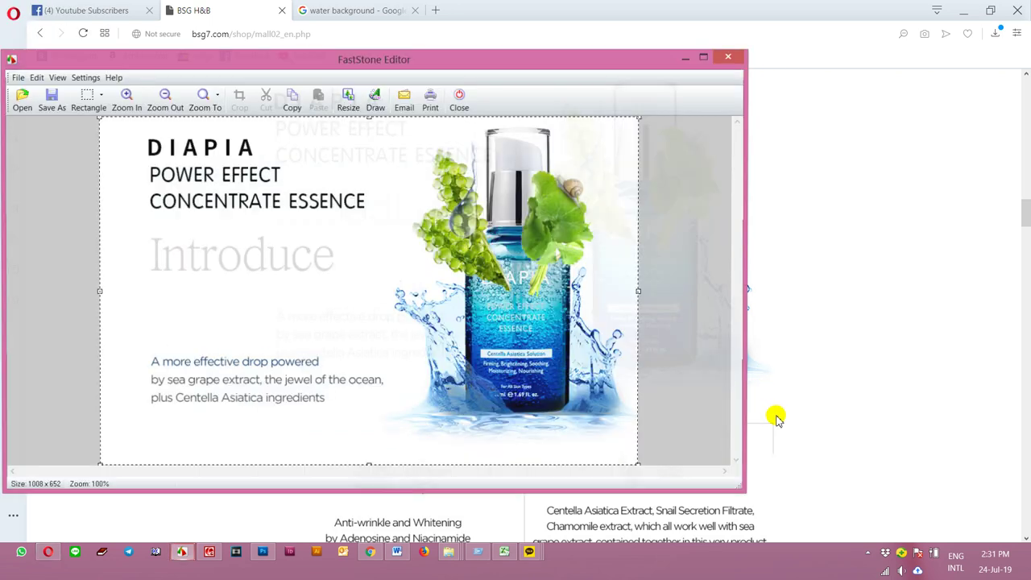
click(270, 549)
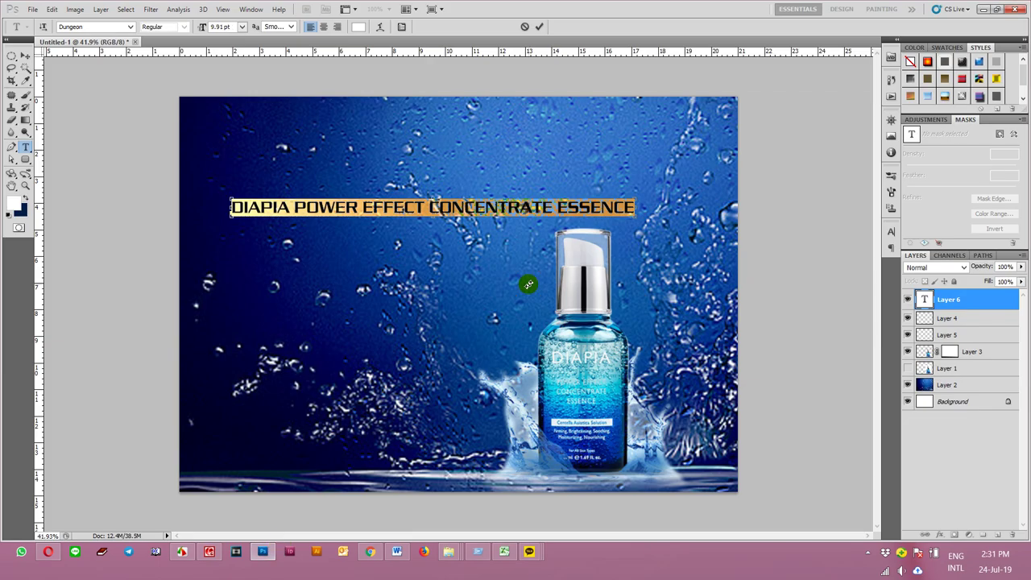
Paste the captured product reference and move it to the poster's lower right
click(25, 58)
key(ctrl+v)
drag(509, 298, 675, 405)
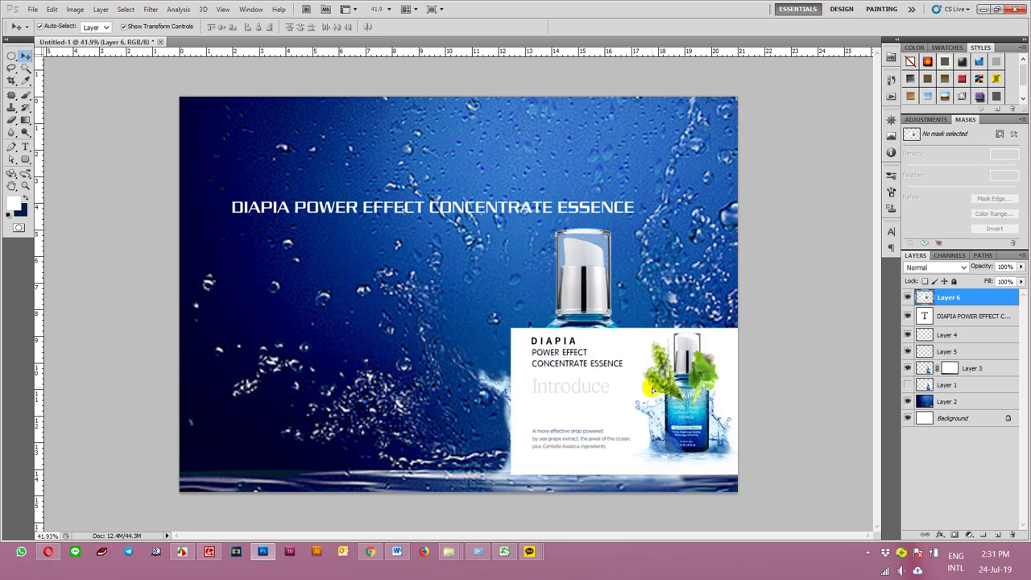
Break the heading into three lines set in Arial Bold at 19.55 pt
click(340, 214)
key(t)
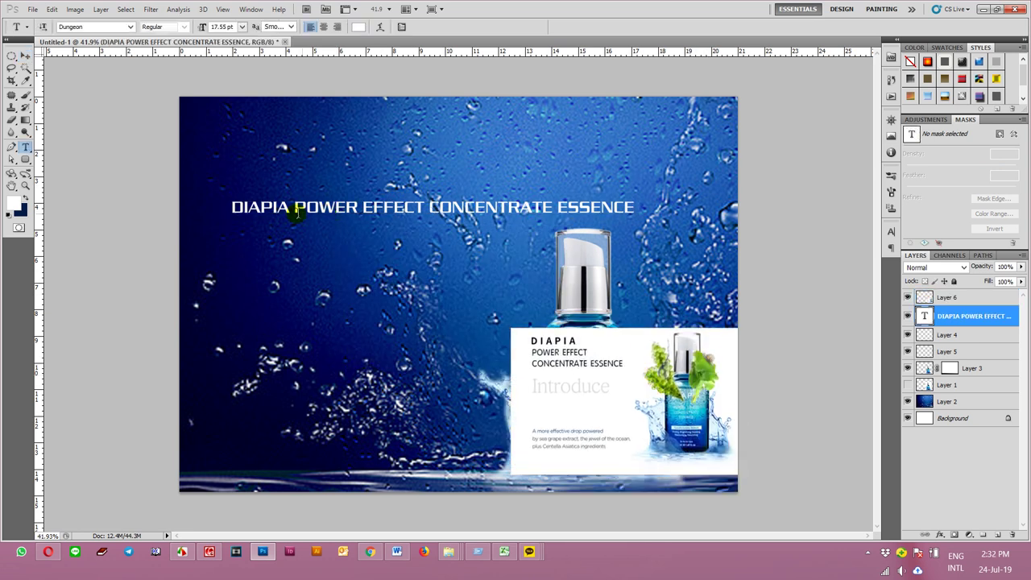
click(291, 207)
key(Return)
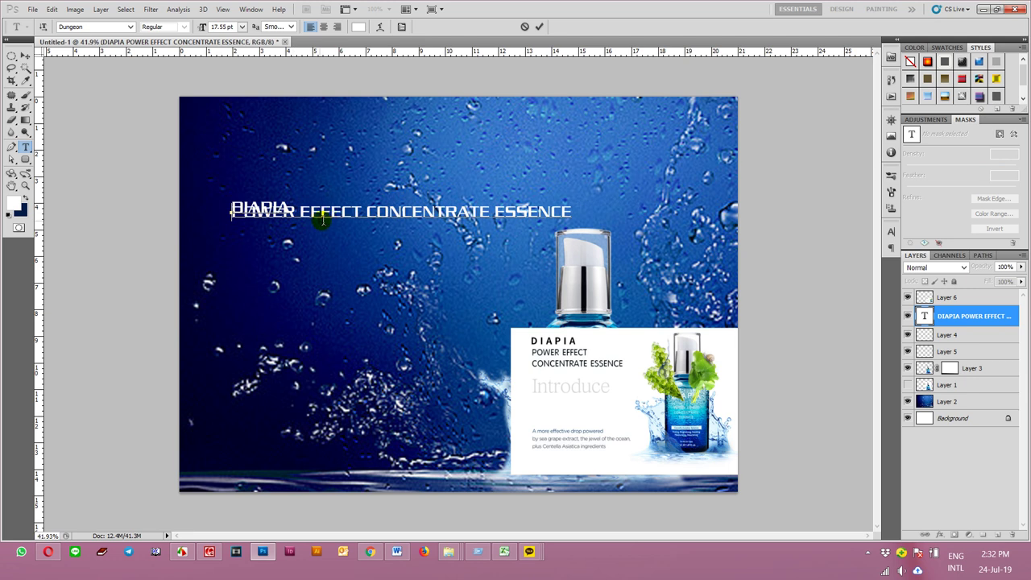
key(Return)
key(ctrl+a)
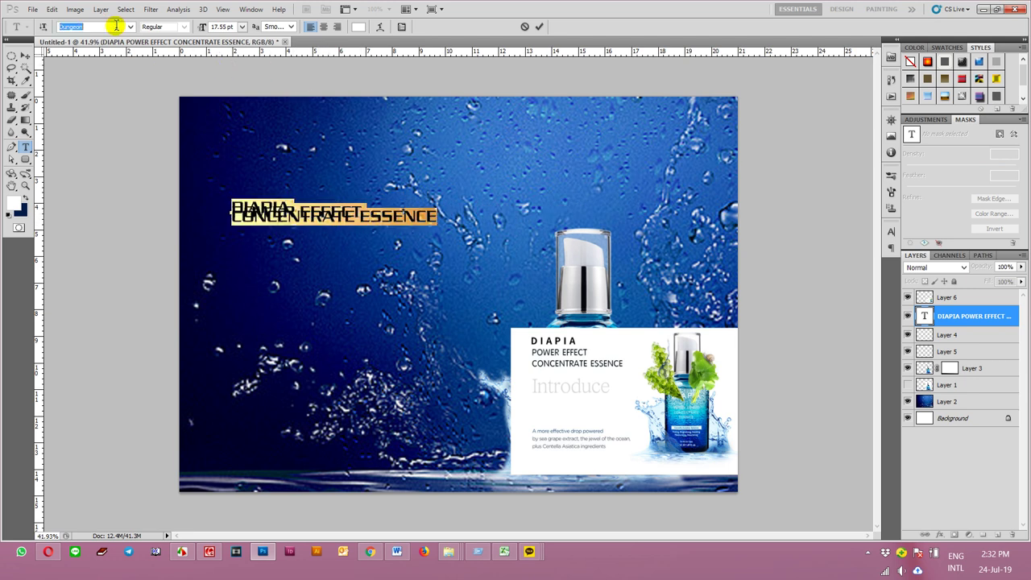
text(Arial)
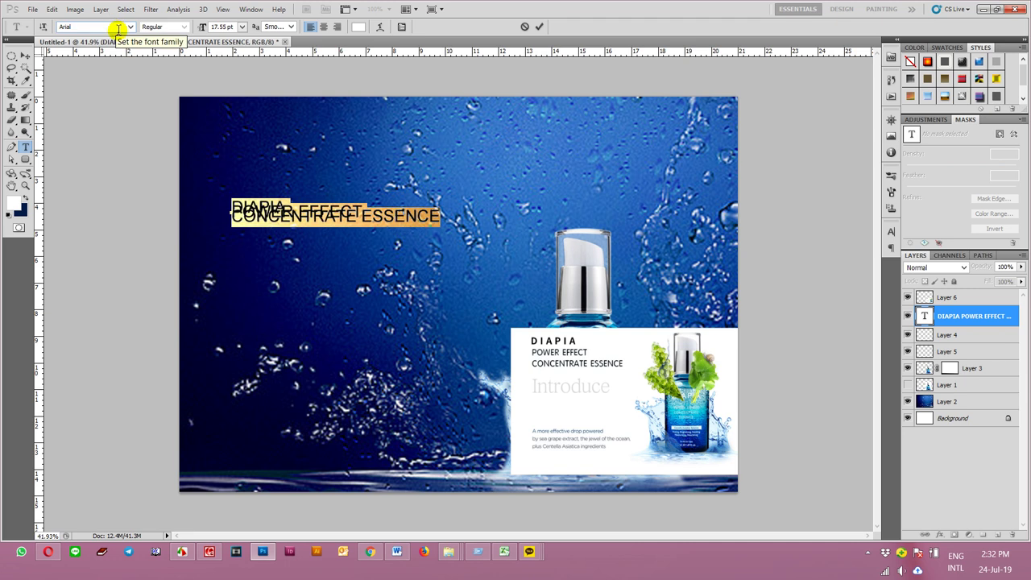
click(185, 27)
click(161, 69)
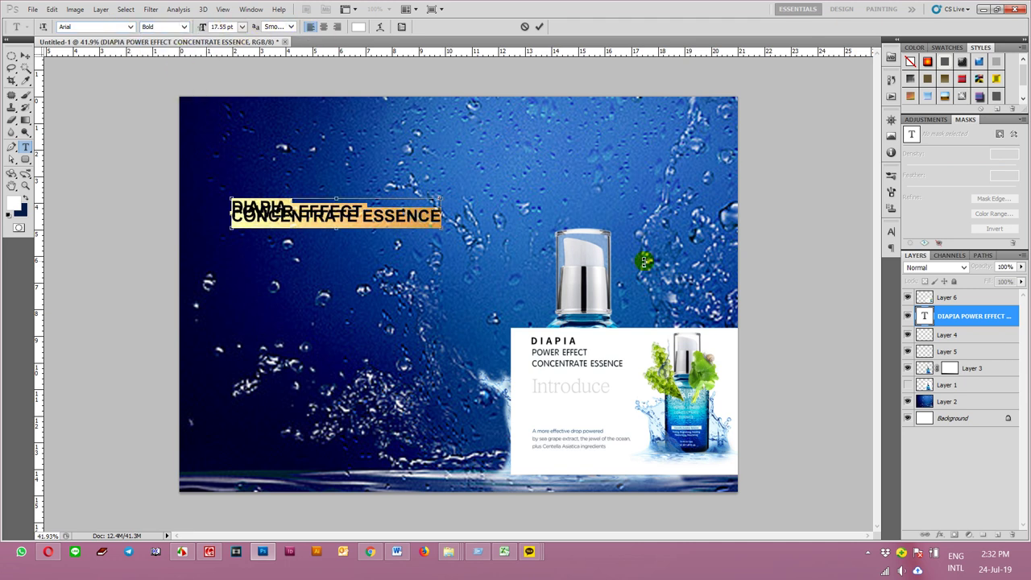
drag(845, 247, 434, 301)
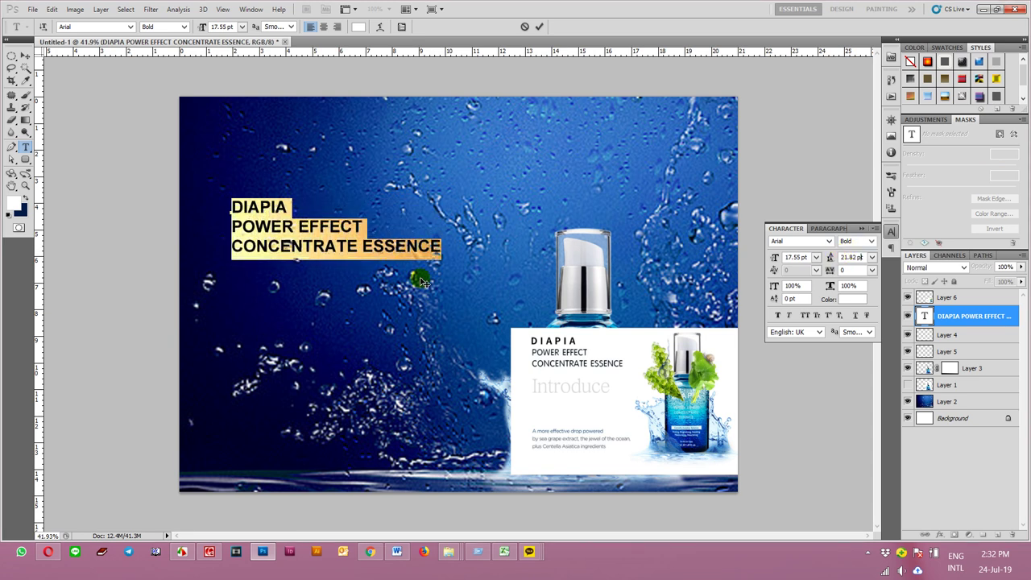
key(ctrl+shift+period)
key(ctrl+shift+period)
key(ctrl+shift+period)
key(ctrl+shift+period)
key(ctrl+shift+period)
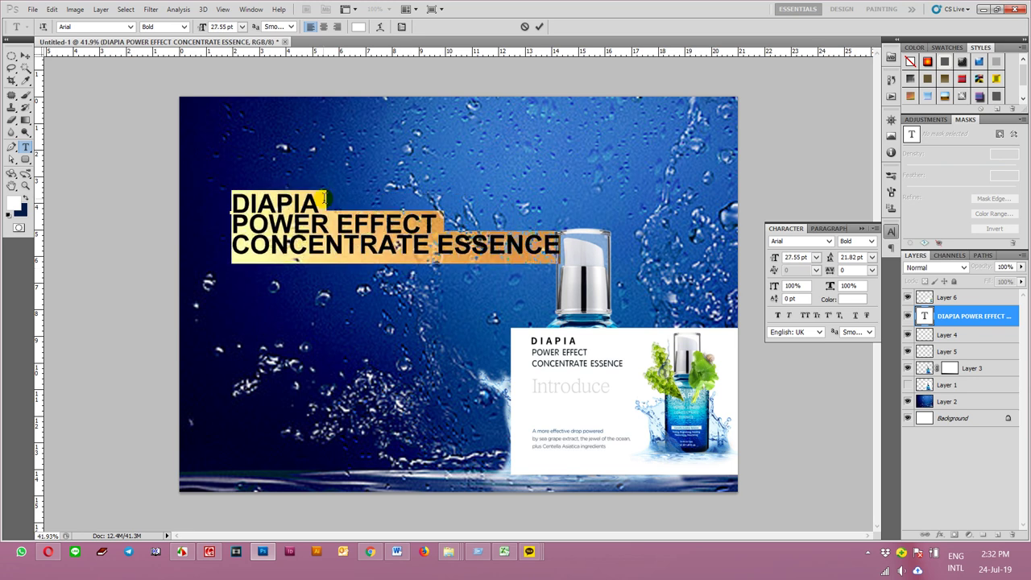
key(ctrl+shift+comma)
key(ctrl+shift+comma)
key(ctrl+shift+comma)
key(ctrl+shift+comma)
Enlarge DIAPIA to 23.55 pt and space out its letters
drag(303, 208, 102, 212)
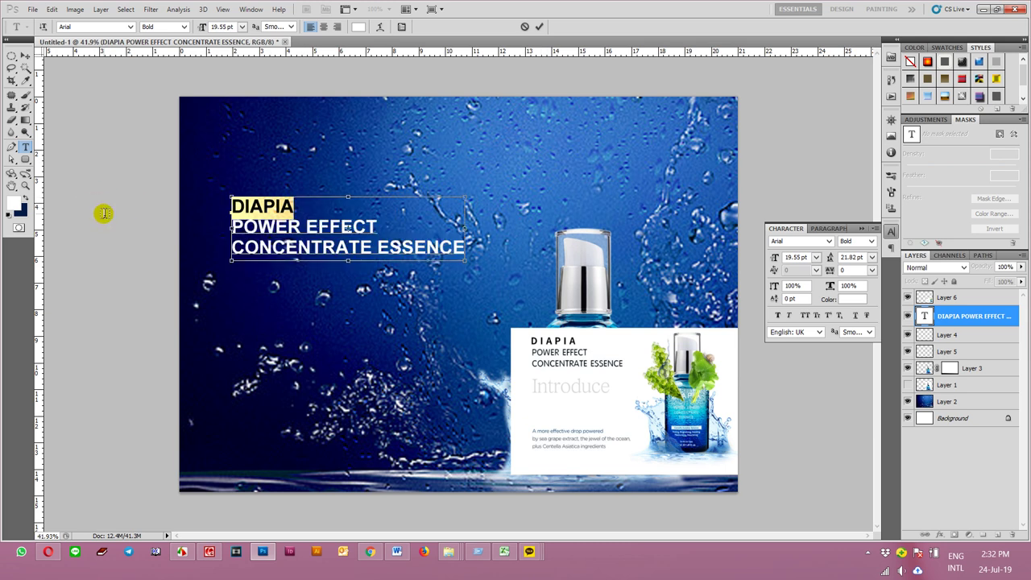
key(ctrl+shift+period)
key(ctrl+shift+period)
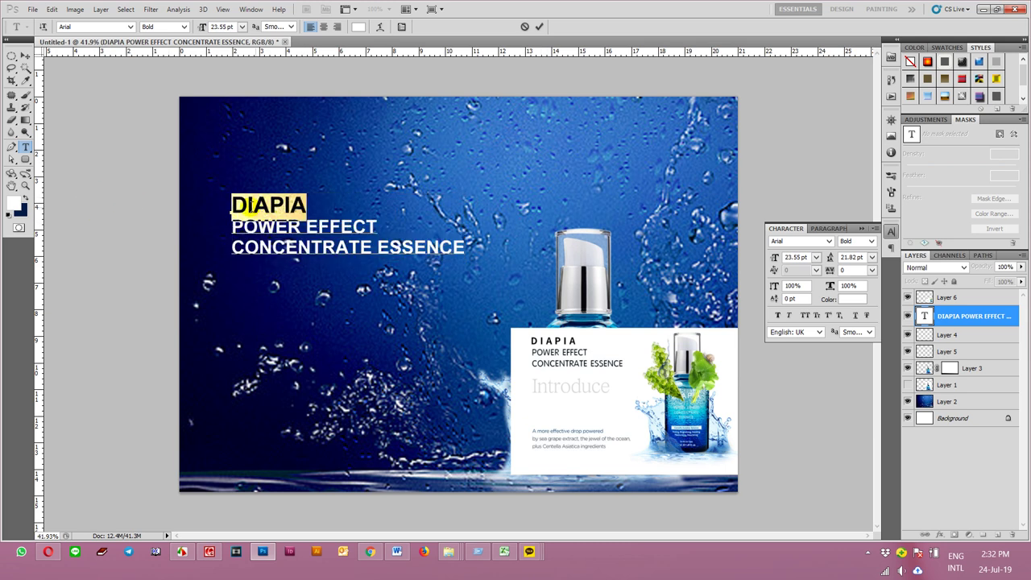
click(245, 206)
click(262, 206)
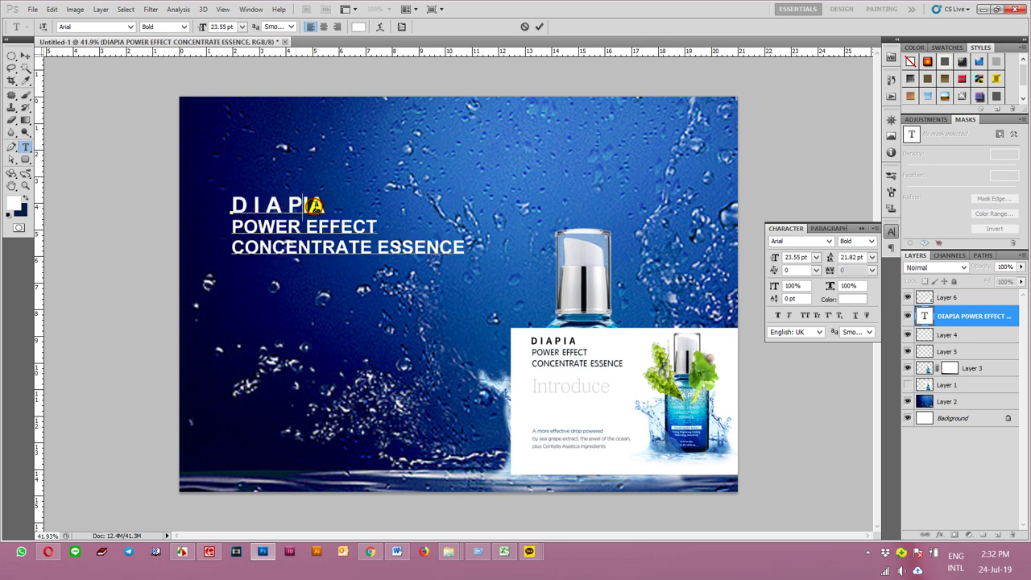
click(319, 206)
Set the heading leading to 24.82 pt and nudge the block up and left
key(ctrl+a)
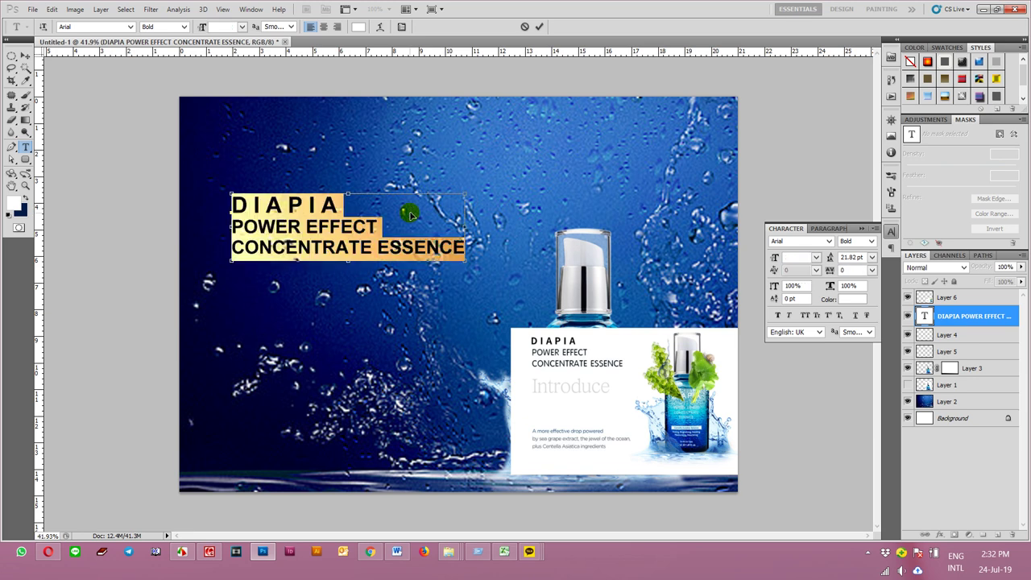
key(Return)
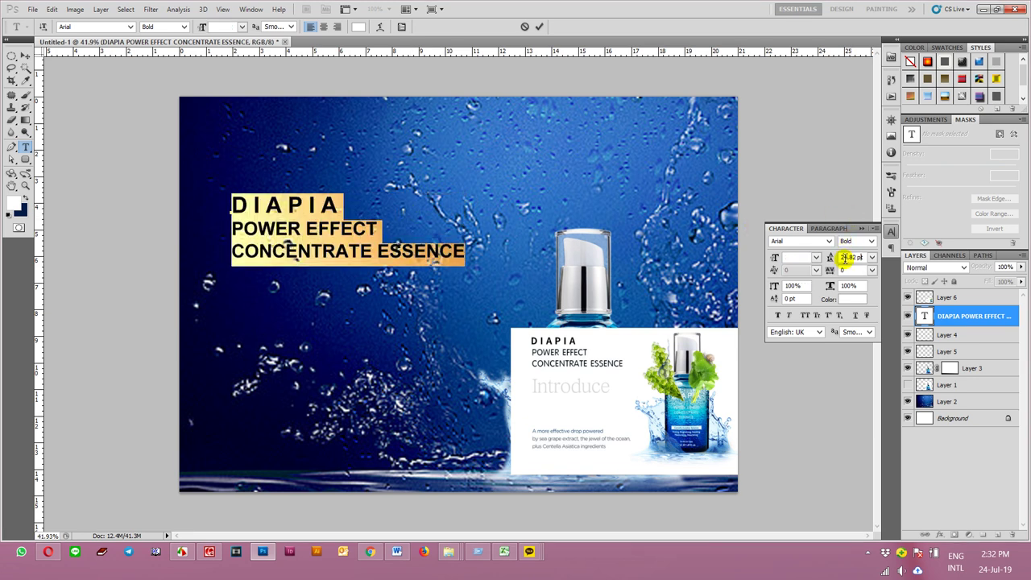
click(26, 55)
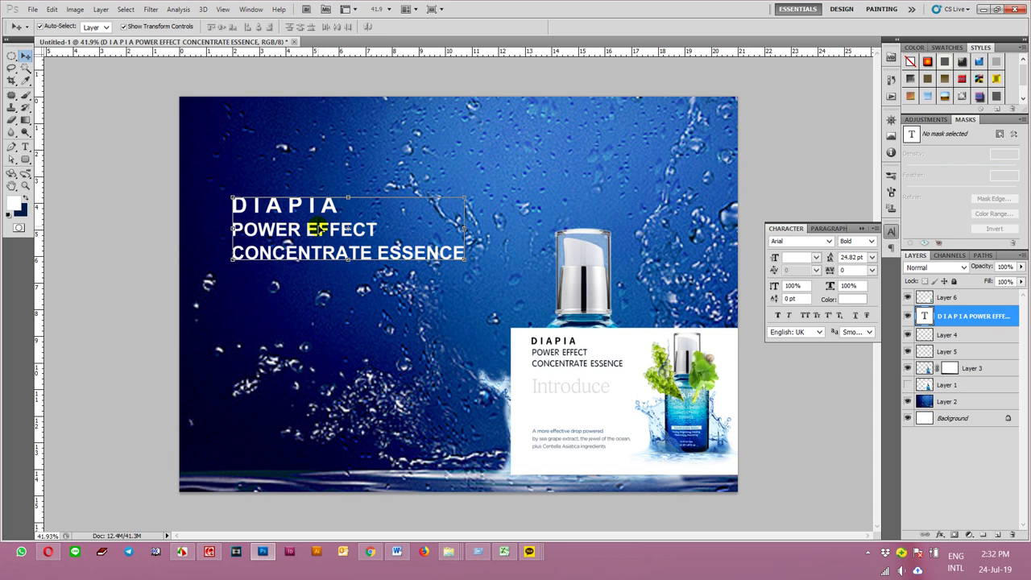
drag(319, 230, 315, 222)
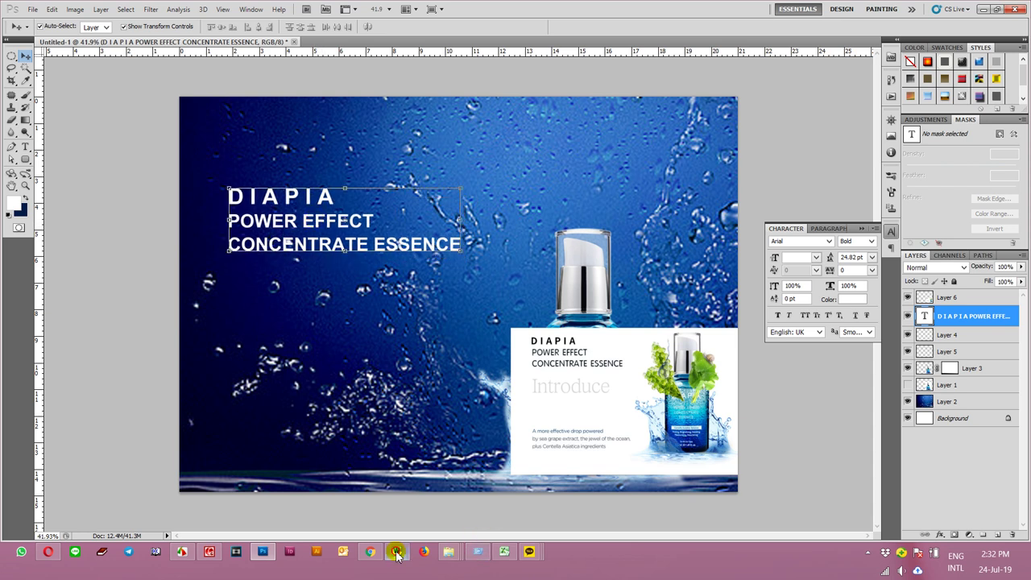
Scroll Word to the DIAPIA Power Effect Concentrate Essence page and highlight its Khmer description
click(397, 551)
scroll(371, 435, down, 1)
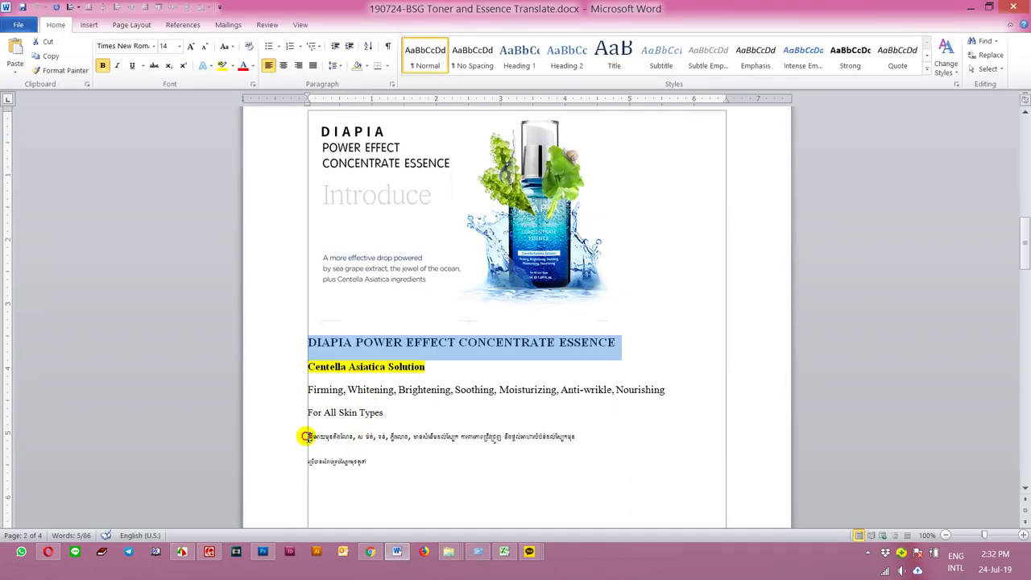
drag(308, 436, 385, 460)
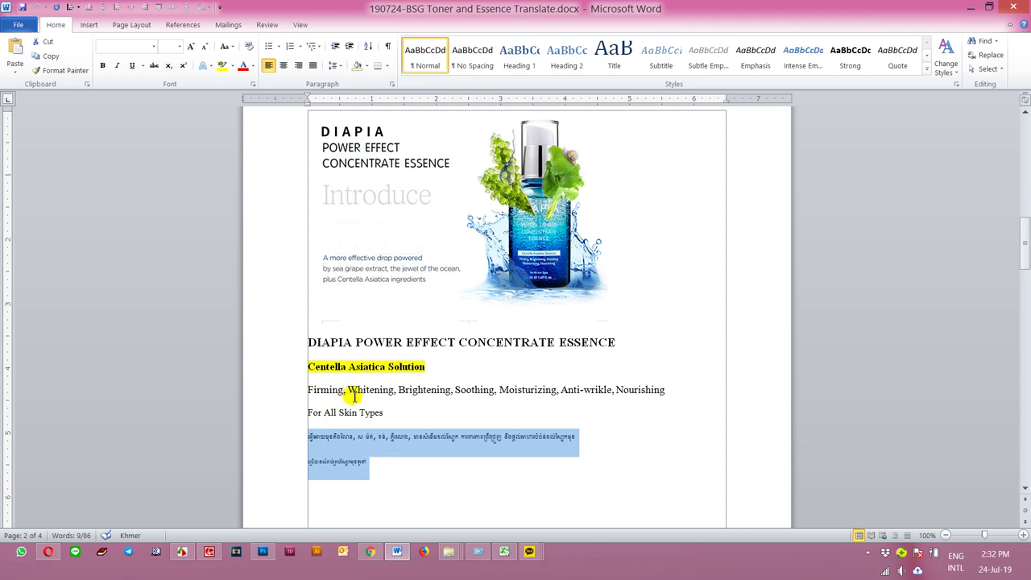
scroll(460, 409, down, 5)
scroll(460, 412, down, 4)
scroll(459, 409, down, 4)
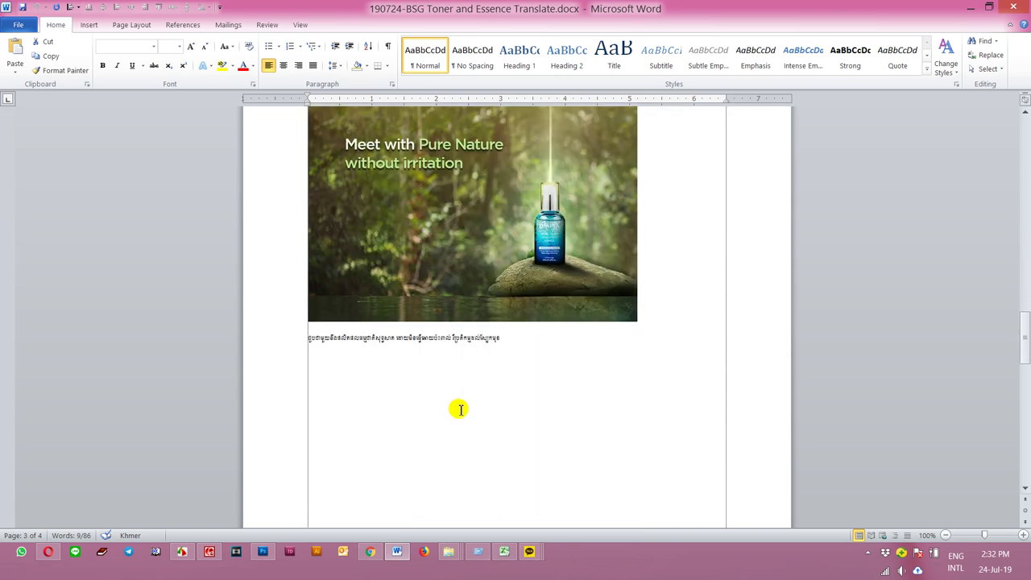
scroll(459, 408, up, 5)
scroll(460, 409, up, 10)
scroll(460, 410, up, 10)
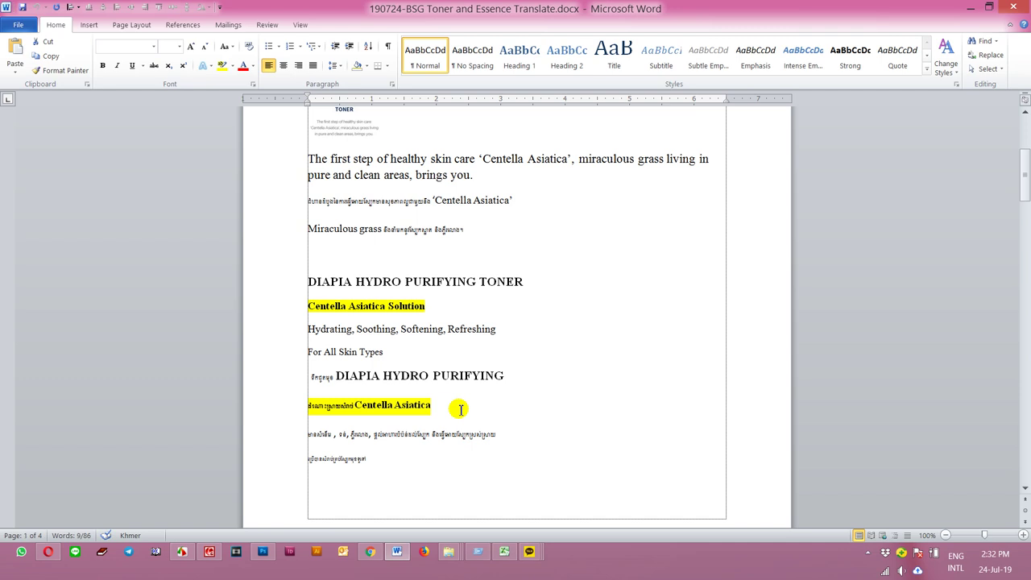
scroll(460, 409, down, 4)
scroll(459, 411, down, 4)
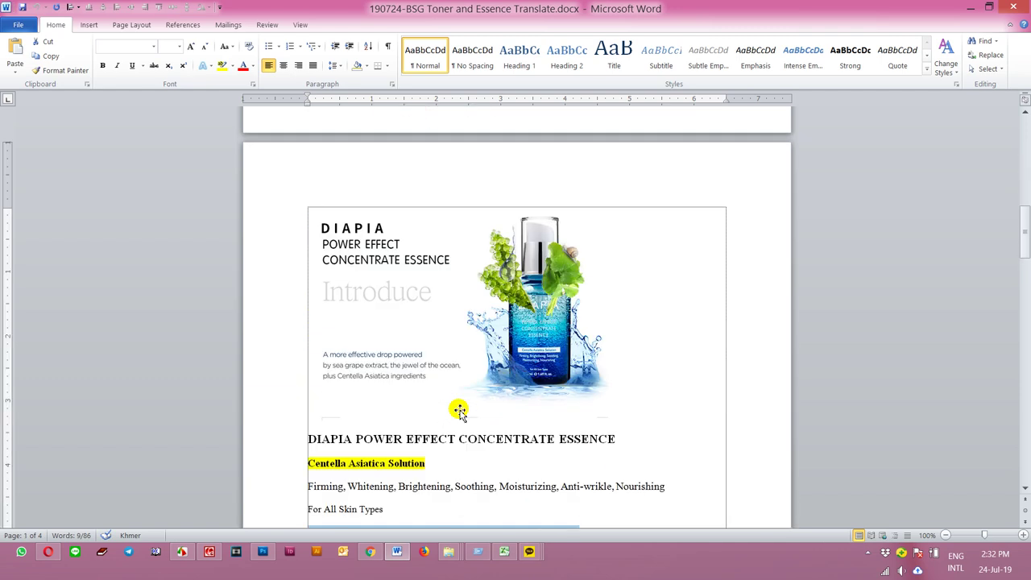
Move the white product card top right and paste the Khmer description into a box below the title
click(271, 551)
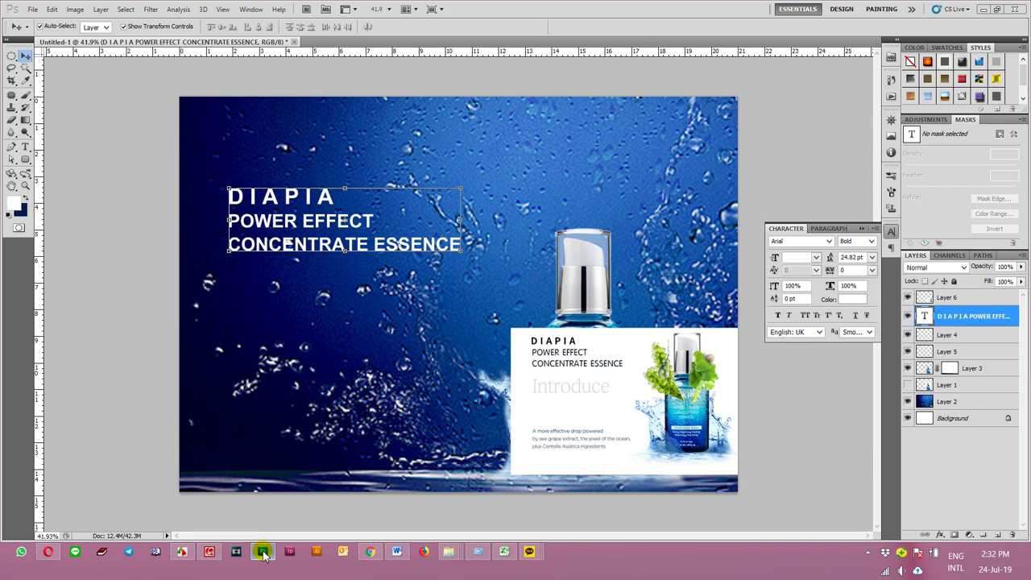
drag(623, 411, 657, 180)
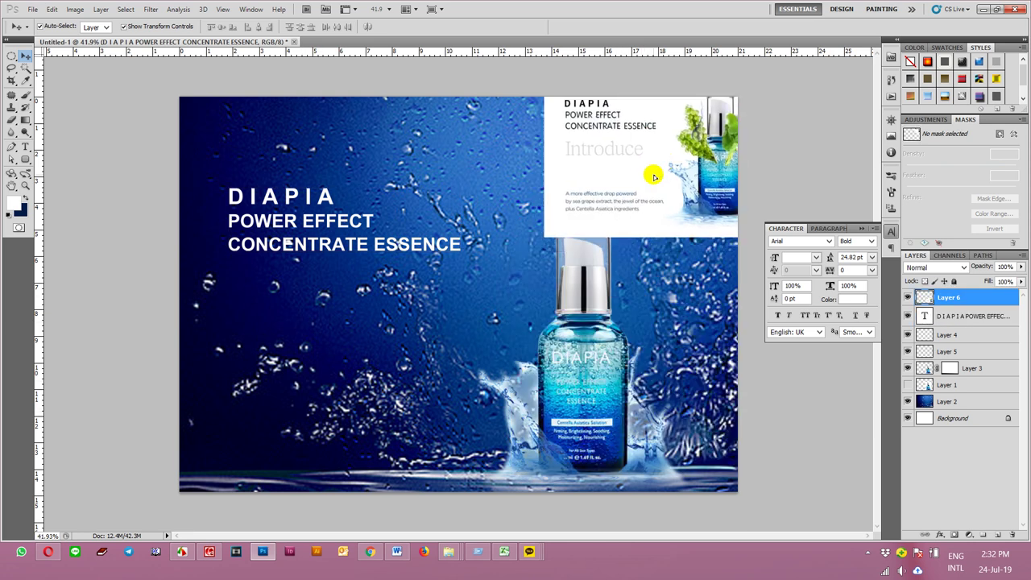
key(t)
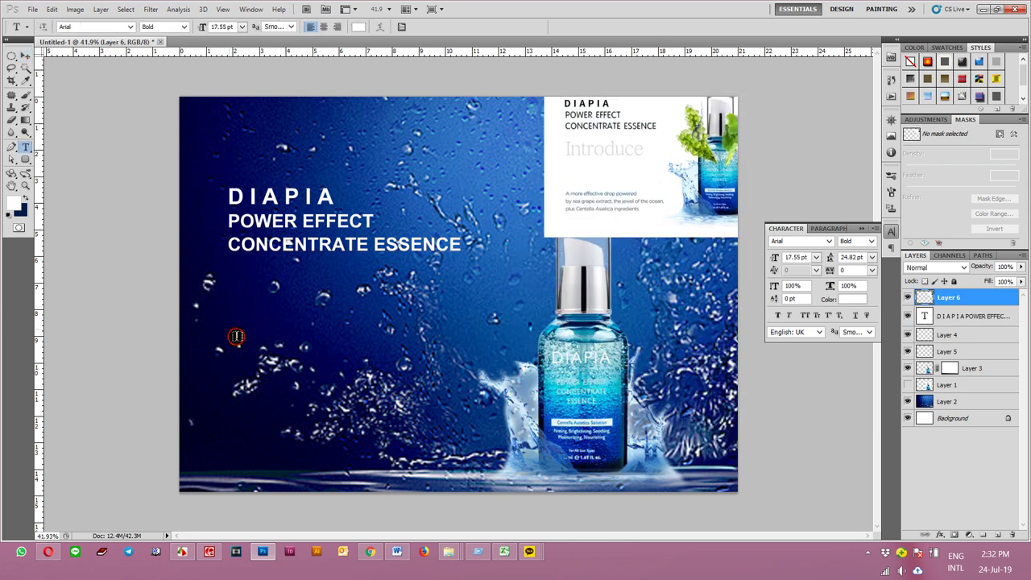
drag(229, 329, 495, 458)
key(ctrl+v)
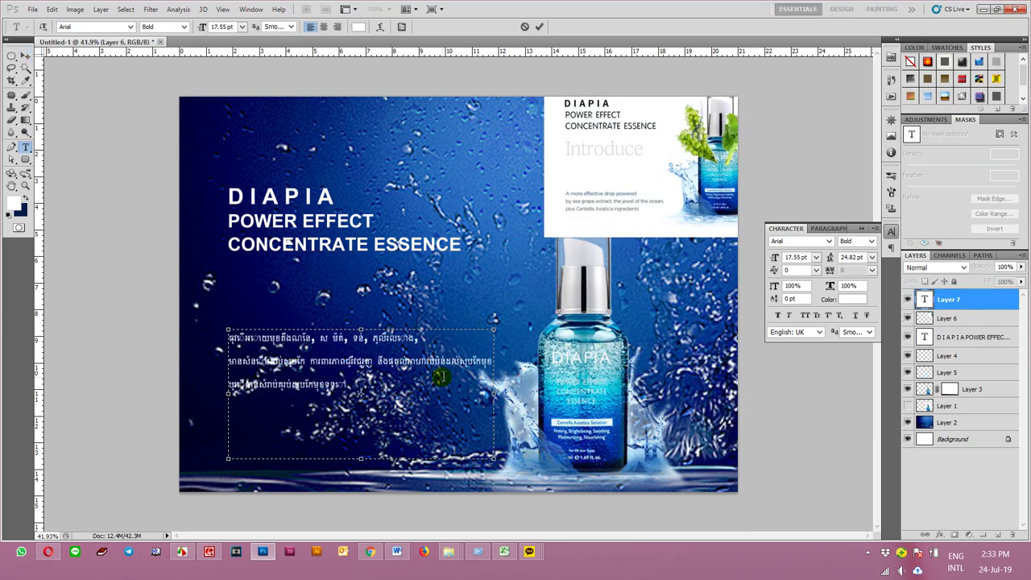
key(ctrl+a)
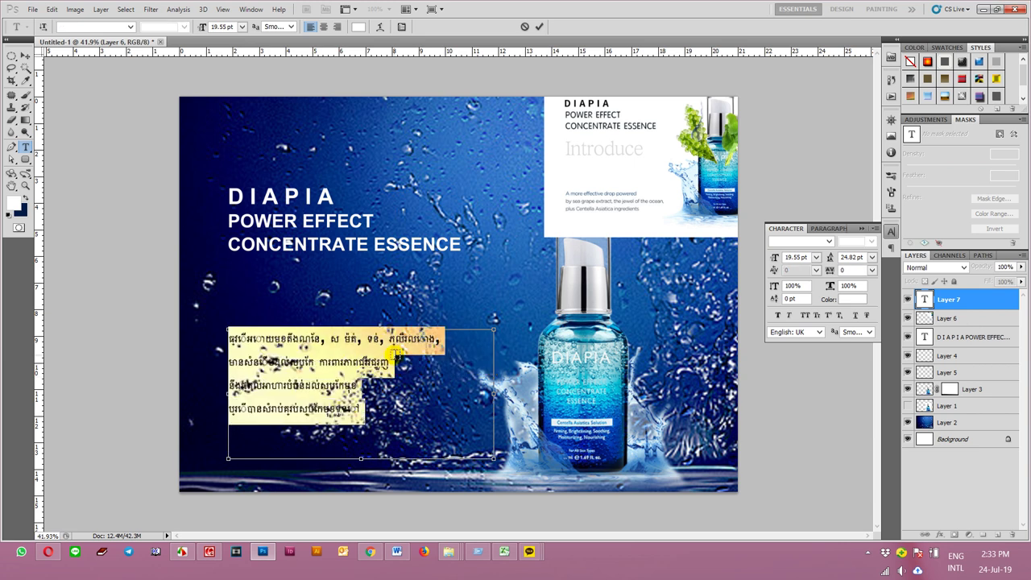
key(ctrl+shift+period)
Set the Khmer text to NiDA OdorMeanChey 17.55 pt and nudge it up slightly
click(130, 27)
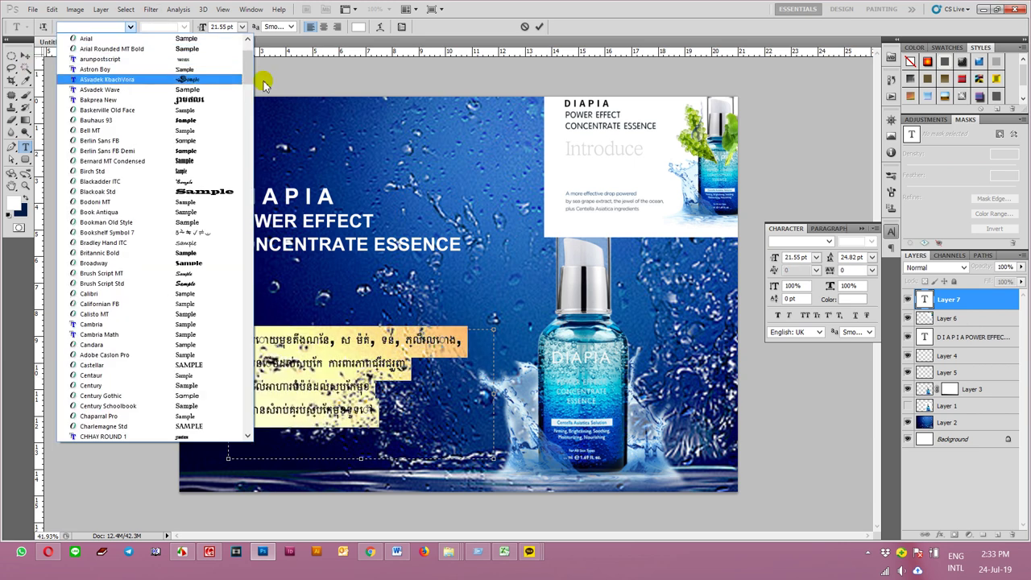
drag(247, 58, 254, 282)
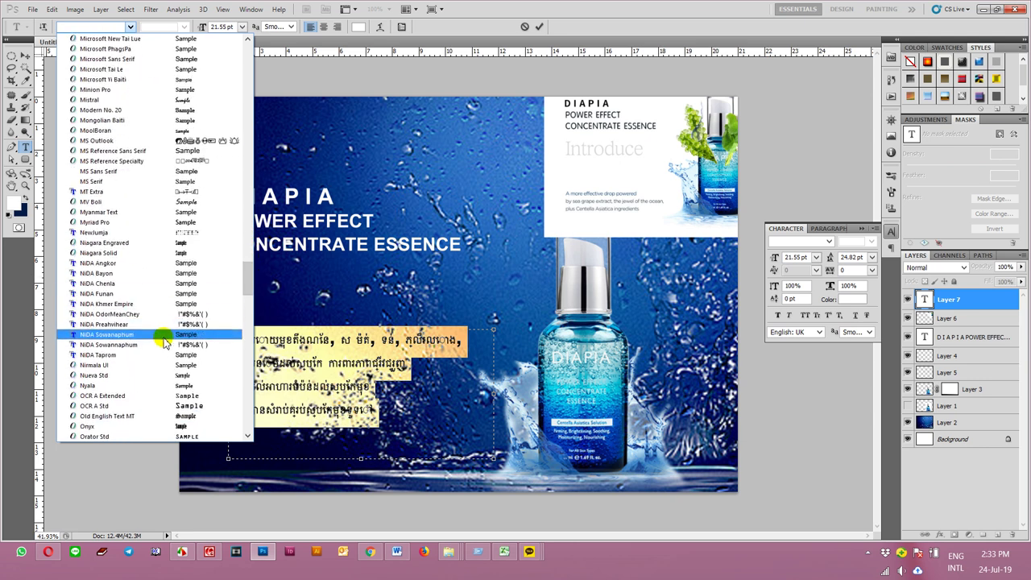
click(166, 336)
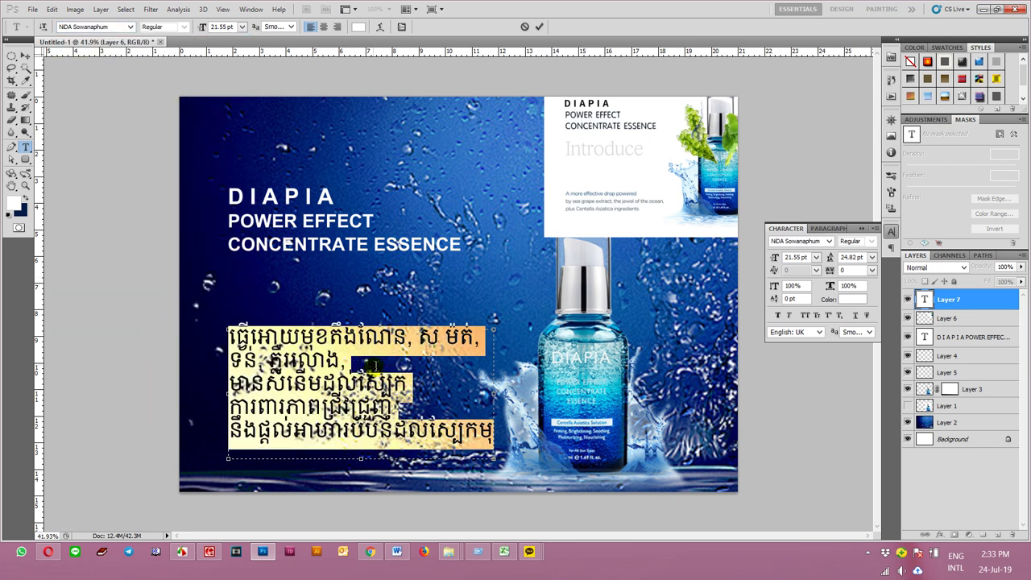
key(Up)
key(Up)
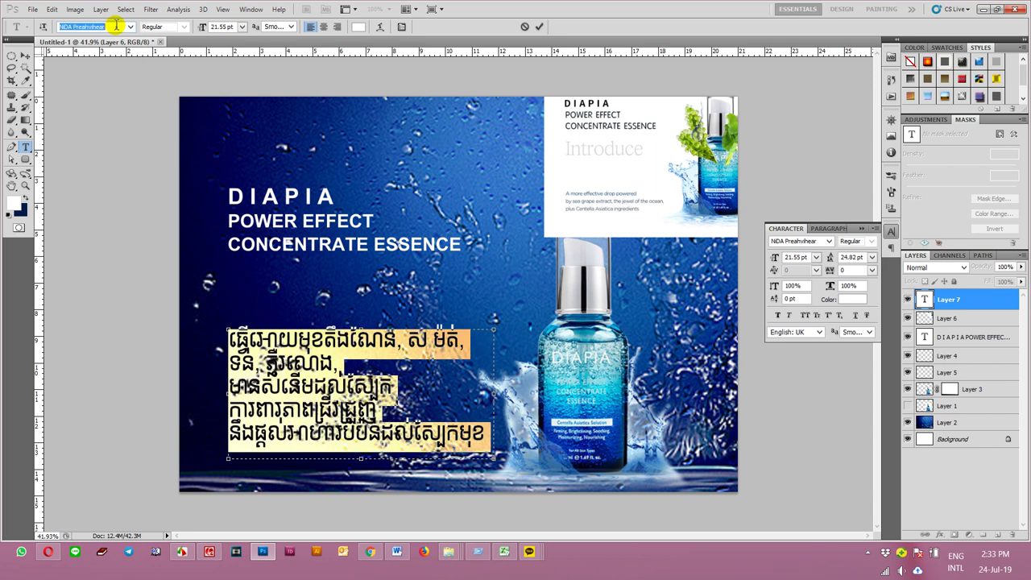
key(Up)
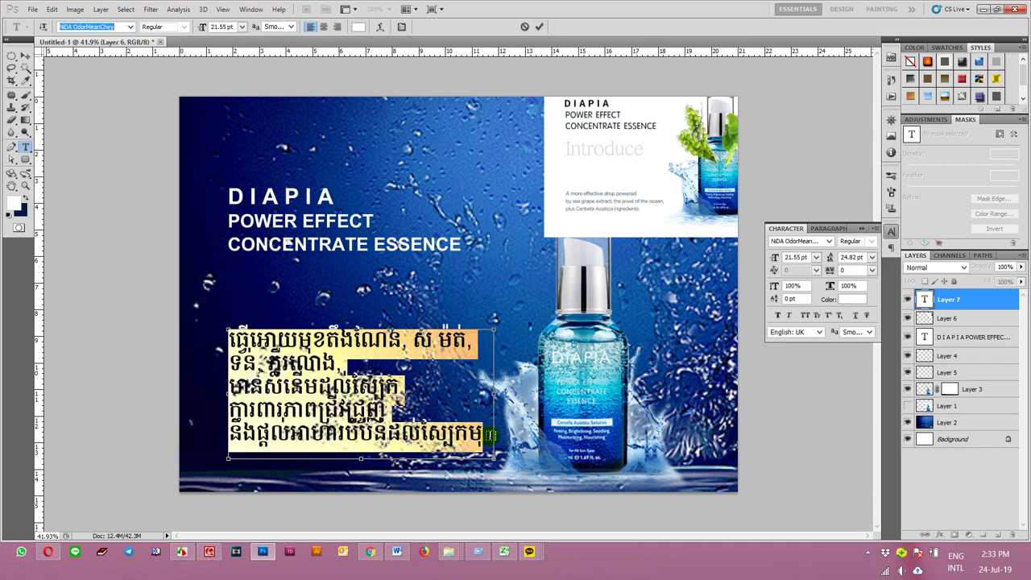
key(ctrl+shift+comma)
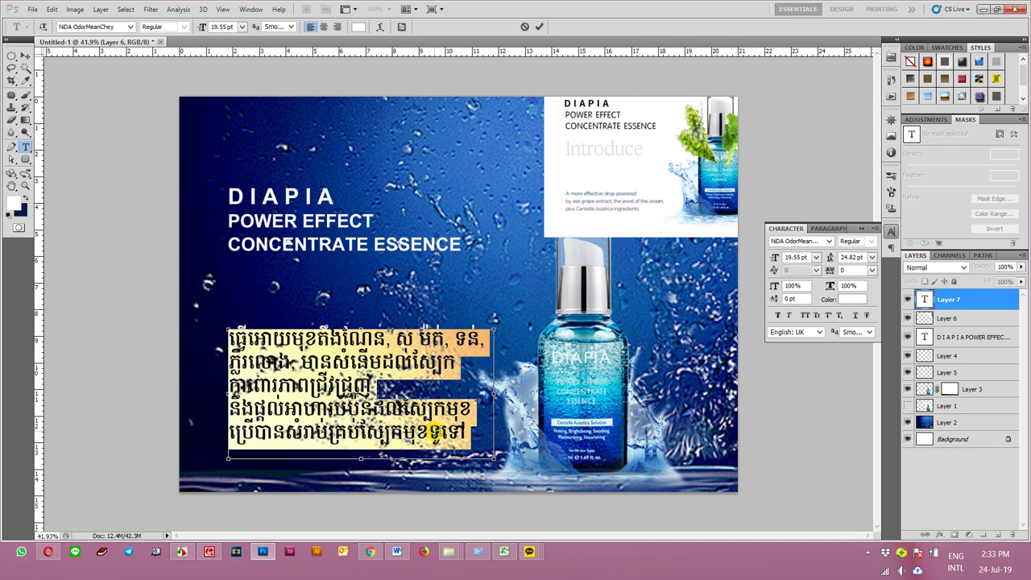
key(ctrl+shift+comma)
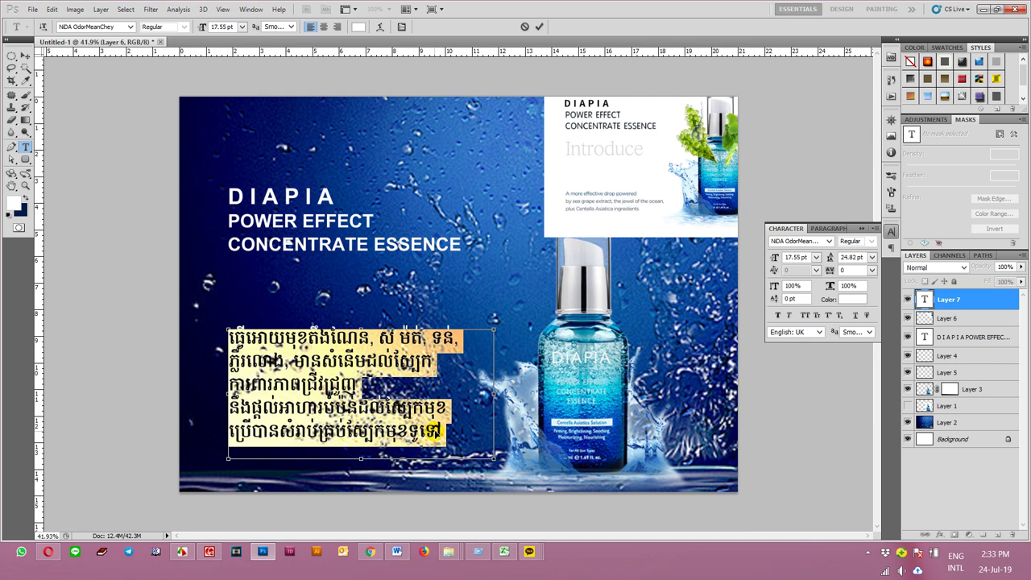
key(ctrl+Return)
key(v)
drag(398, 400, 394, 345)
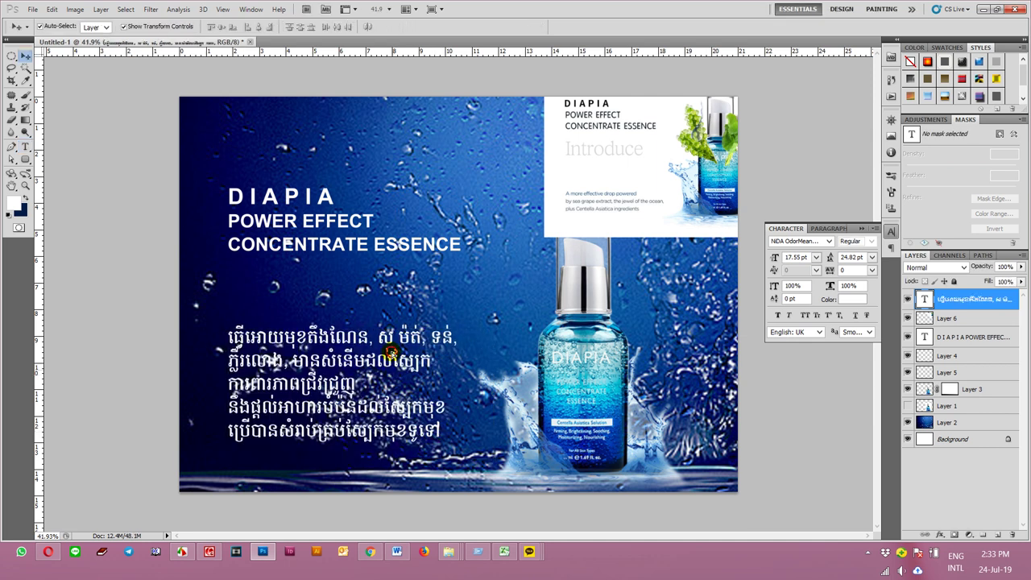
Add a gradient layer mask to Layer 2 so its left side fades to white
click(472, 228)
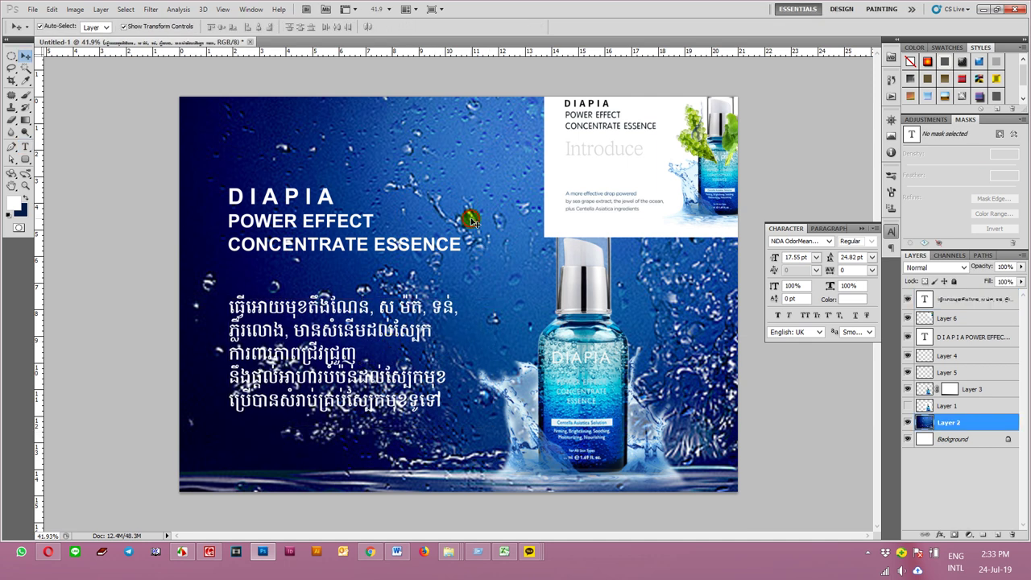
click(956, 535)
key(g)
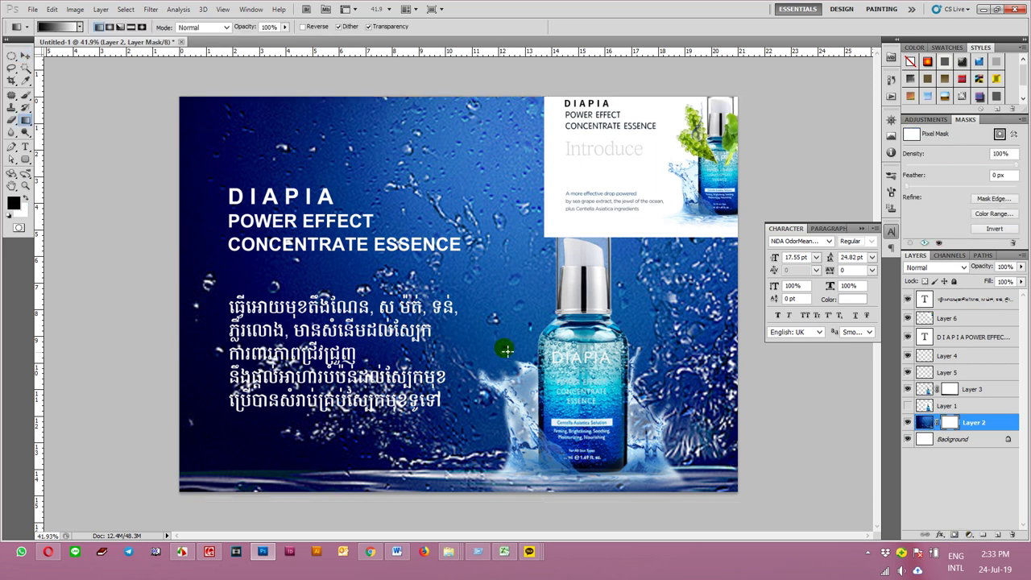
drag(427, 340, 221, 343)
drag(392, 353, 698, 337)
drag(258, 343, 896, 355)
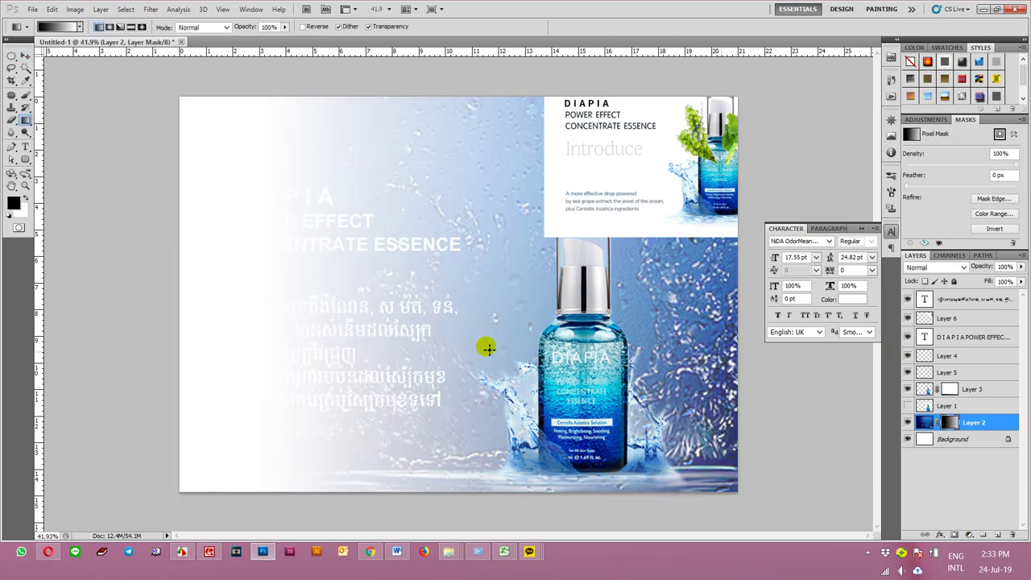
drag(216, 306, 626, 306)
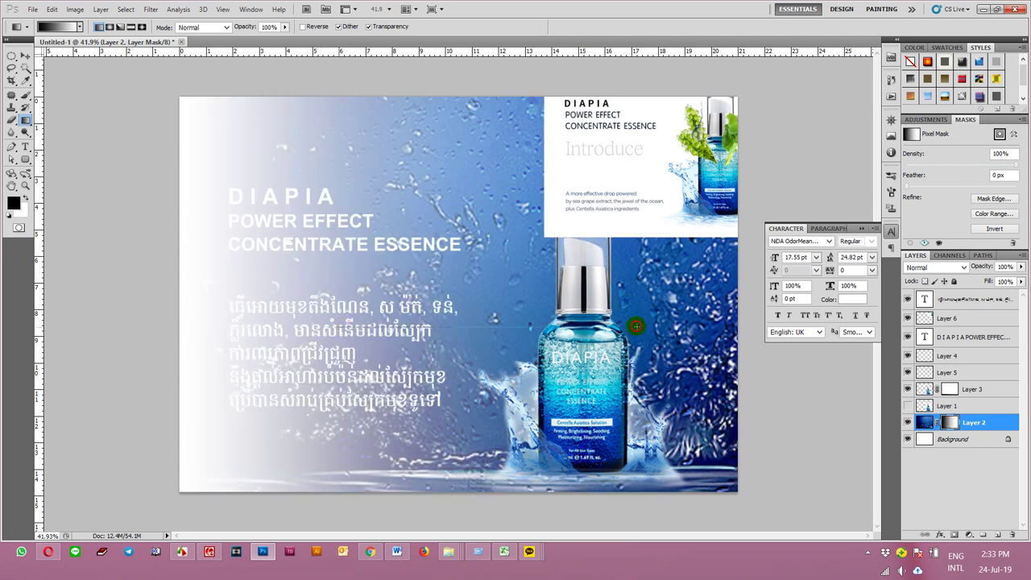
mouse_move(232, 307)
mouse_down()
mouse_move(749, 303)
mouse_move(430, 302)
mouse_up()
key(v)
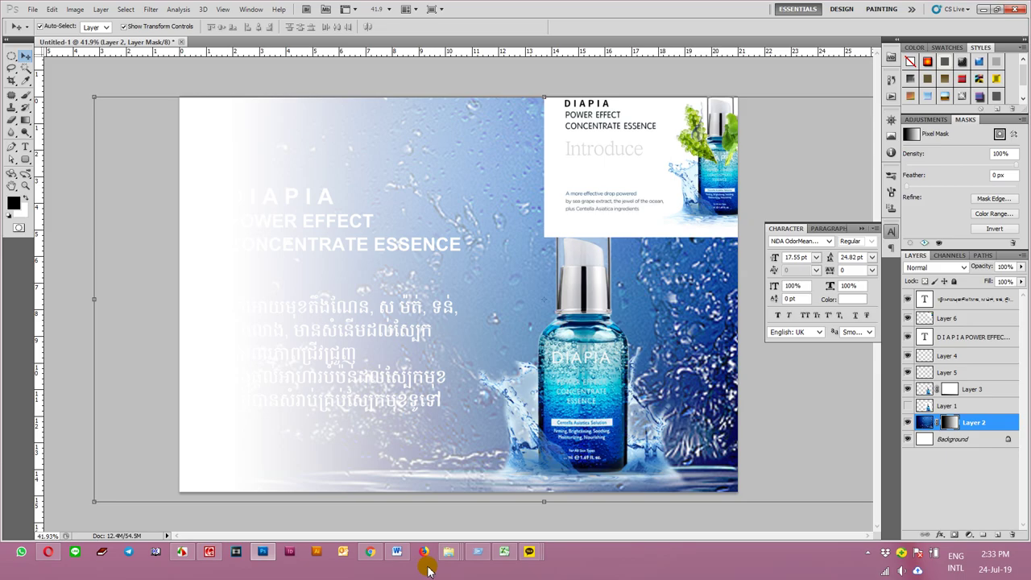
click(428, 570)
Place the water-drop image on the left and give it a gradient mask
mouse_move(119, 240)
mouse_down()
mouse_move(266, 551)
mouse_move(350, 355)
mouse_up()
mouse_move(493, 311)
mouse_down()
mouse_move(472, 301)
mouse_move(414, 304)
mouse_move(411, 314)
mouse_up()
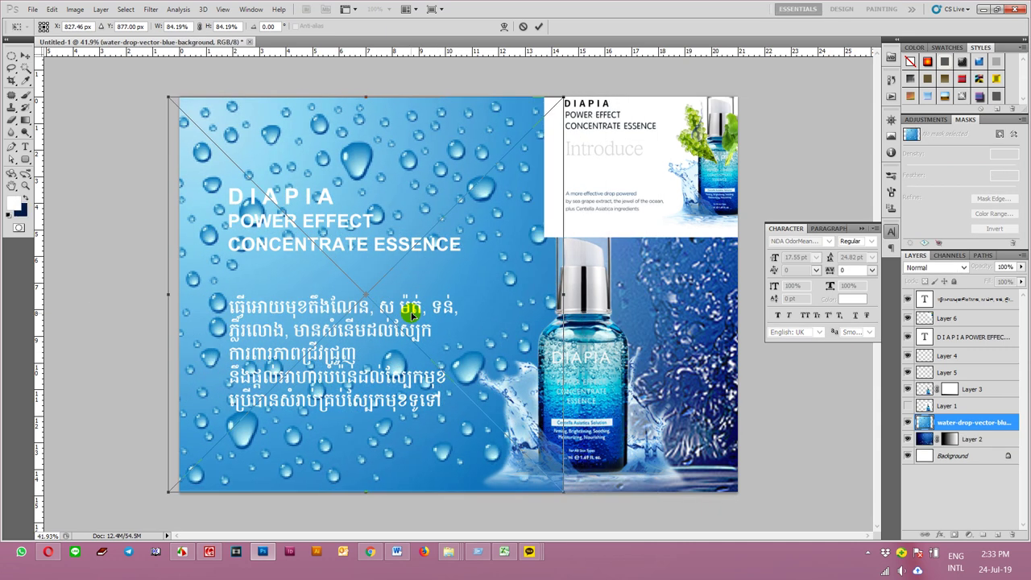
key(Return)
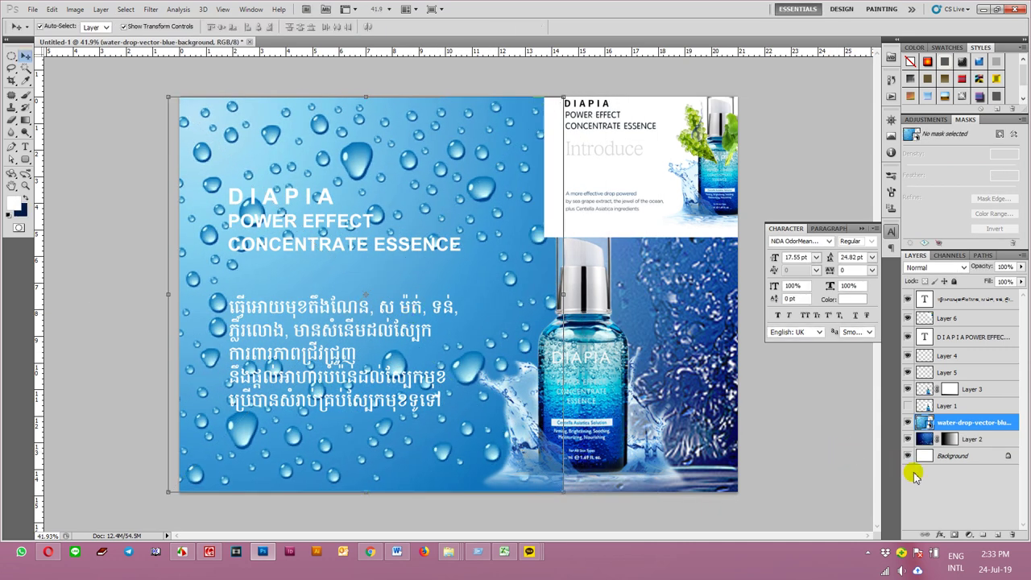
click(955, 535)
key(g)
mouse_move(342, 306)
mouse_down()
mouse_move(578, 285)
mouse_move(277, 296)
mouse_up()
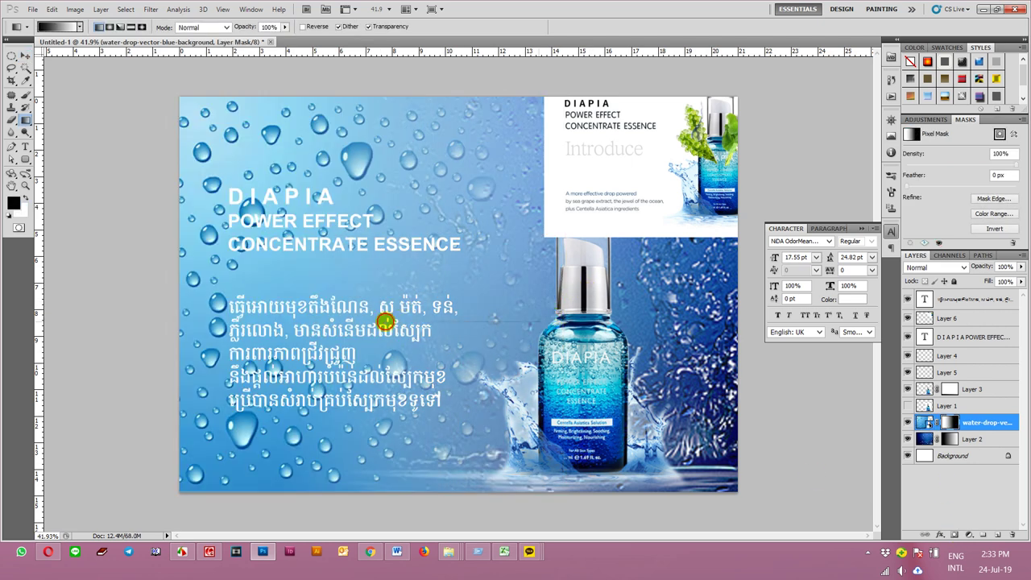
drag(380, 323, 166, 327)
key(v)
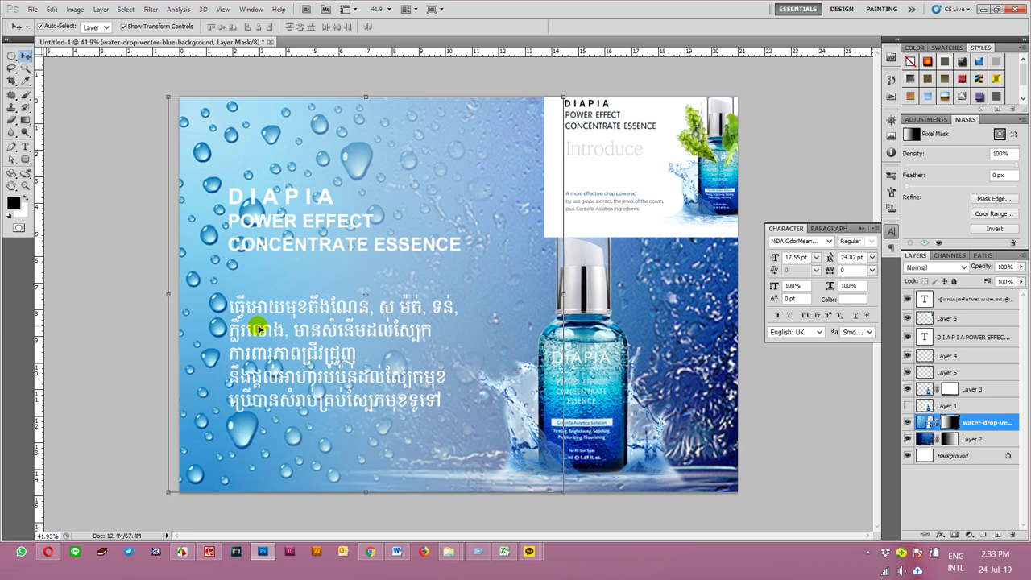
key(ctrl+minus)
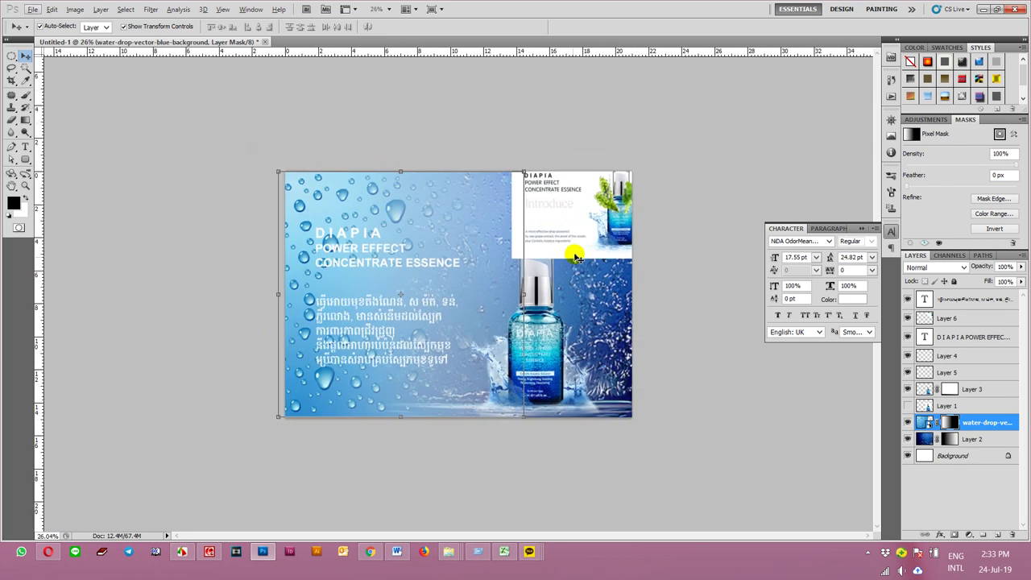
Try a lower fill on Layer 2, restore it, and nudge the water-drop image
click(606, 330)
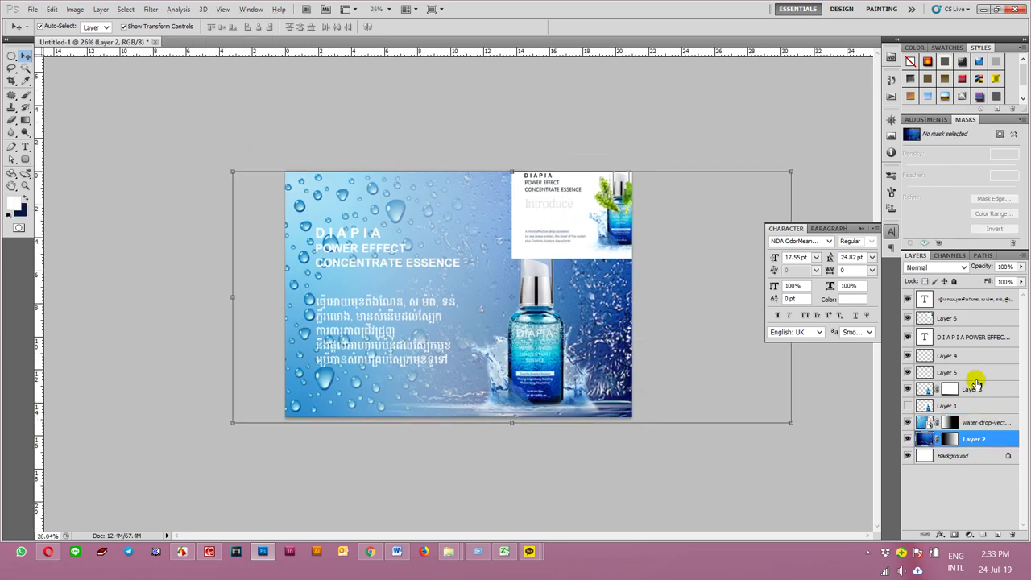
click(1007, 283)
drag(1000, 290, 1022, 291)
click(750, 443)
mouse_move(360, 203)
mouse_down()
mouse_move(278, 195)
mouse_move(363, 202)
mouse_up()
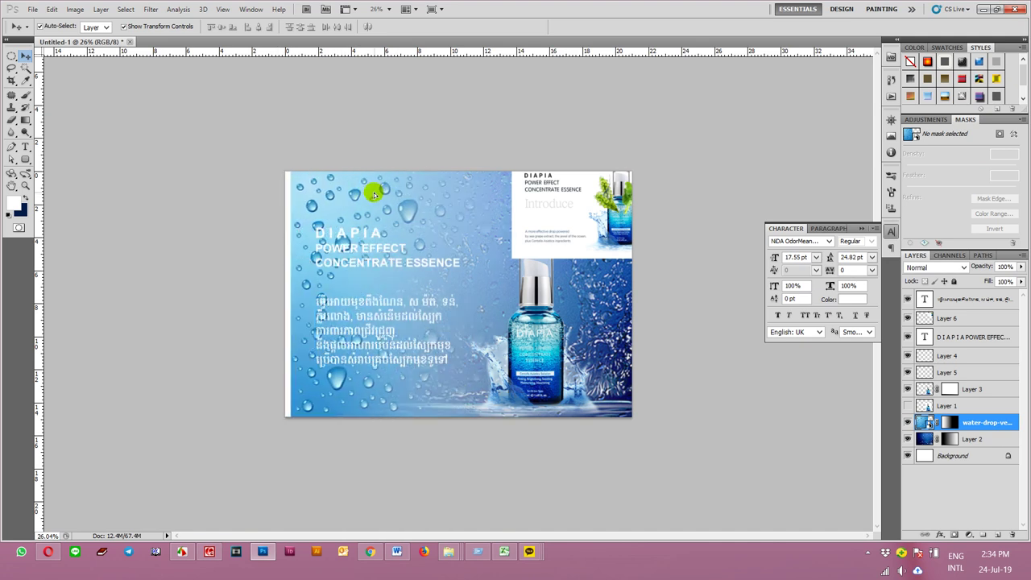
click(624, 435)
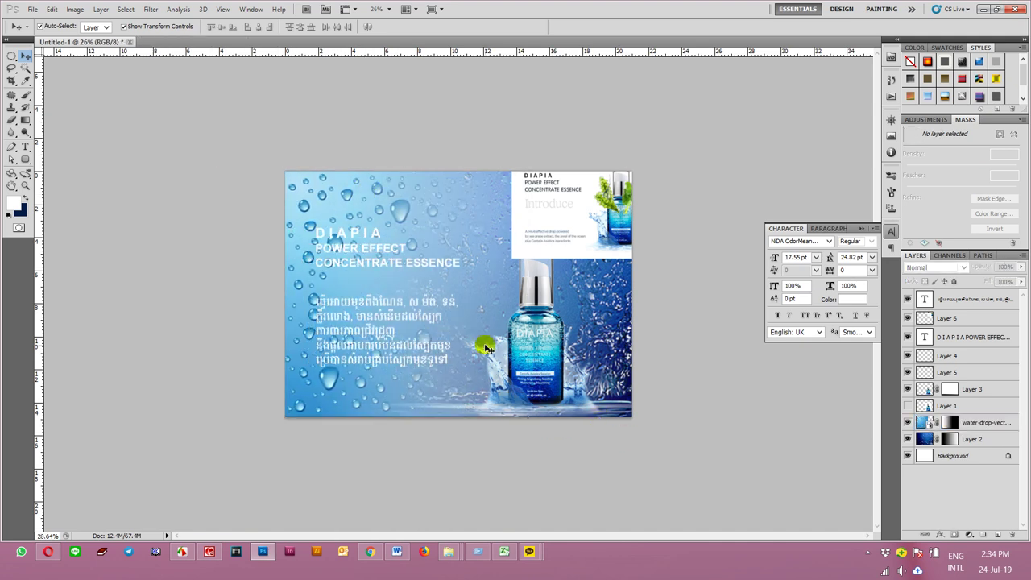
Set the water-drop layer's fill to 100% and disable its layer mask
scroll(486, 346, up, 3)
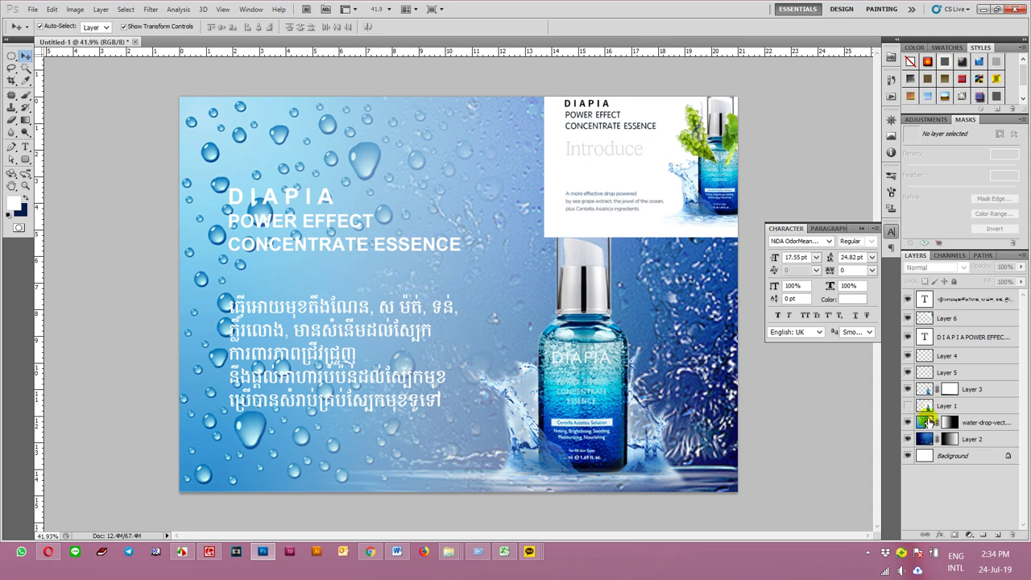
click(979, 422)
click(1021, 282)
drag(1010, 297, 984, 300)
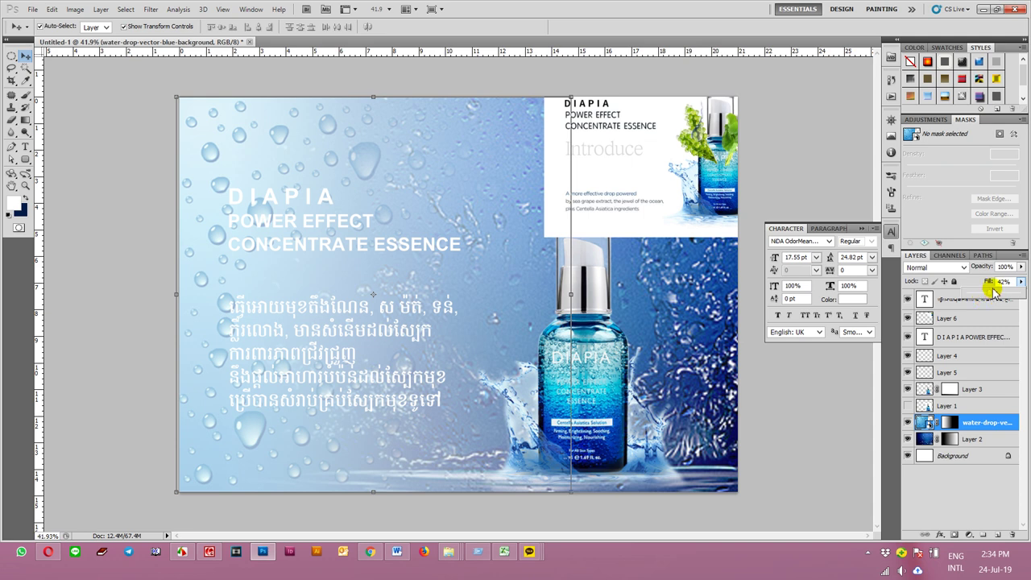
drag(995, 294, 1027, 295)
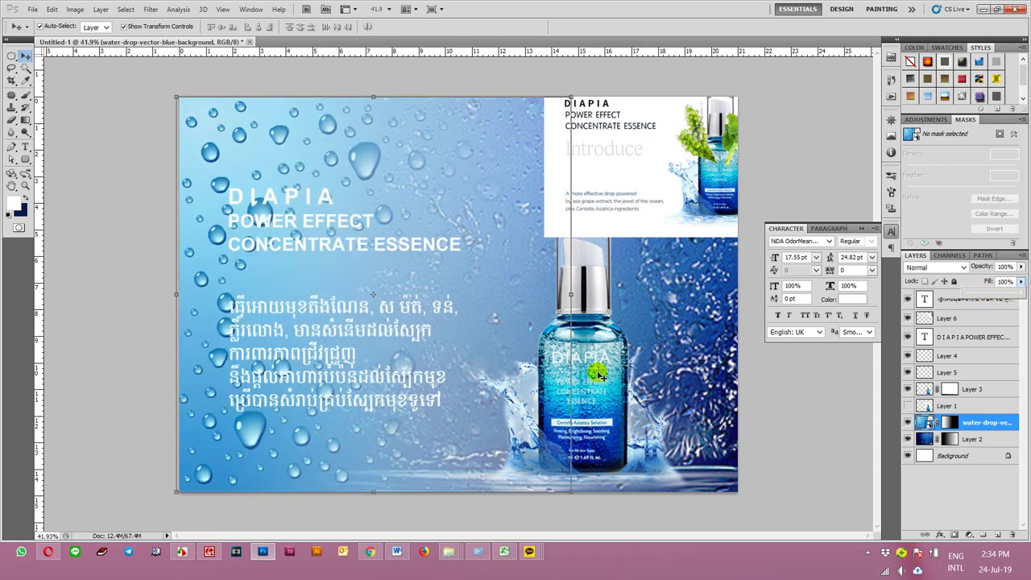
right_click(952, 429)
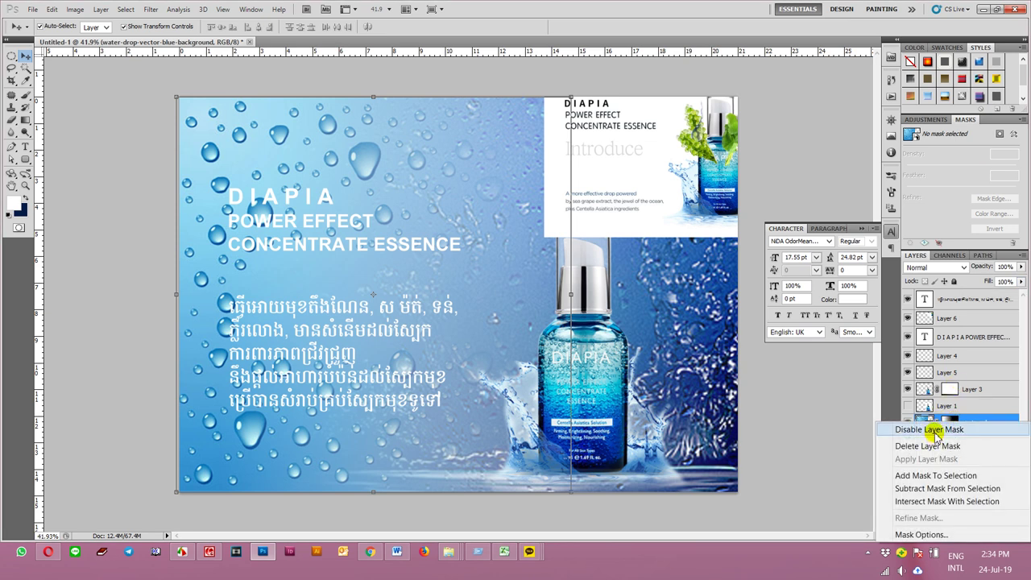
click(933, 428)
click(832, 448)
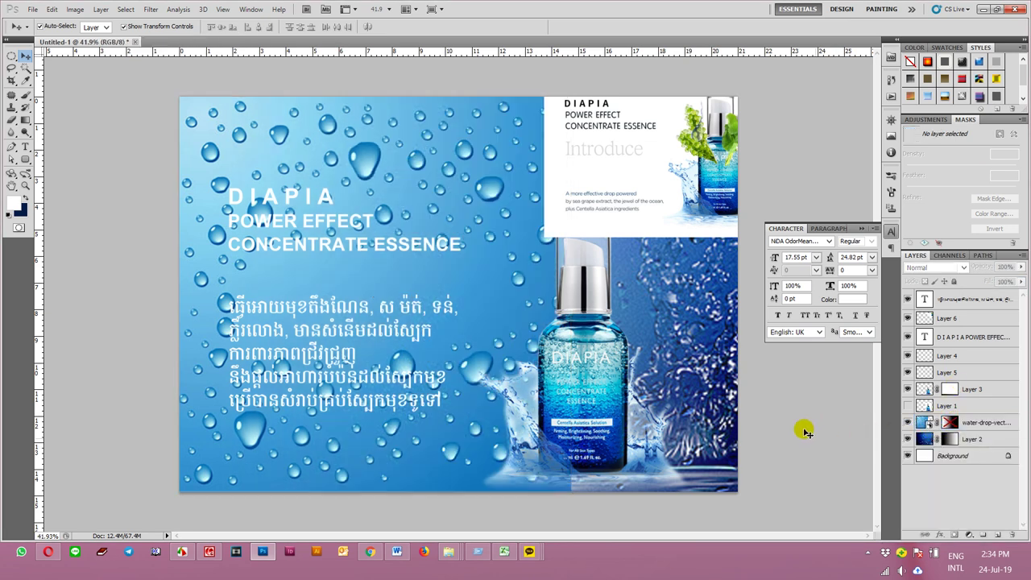
scroll(717, 375, down, 2)
Reposition the product-info image and nudge the water-drop image slightly left
drag(592, 177, 687, 259)
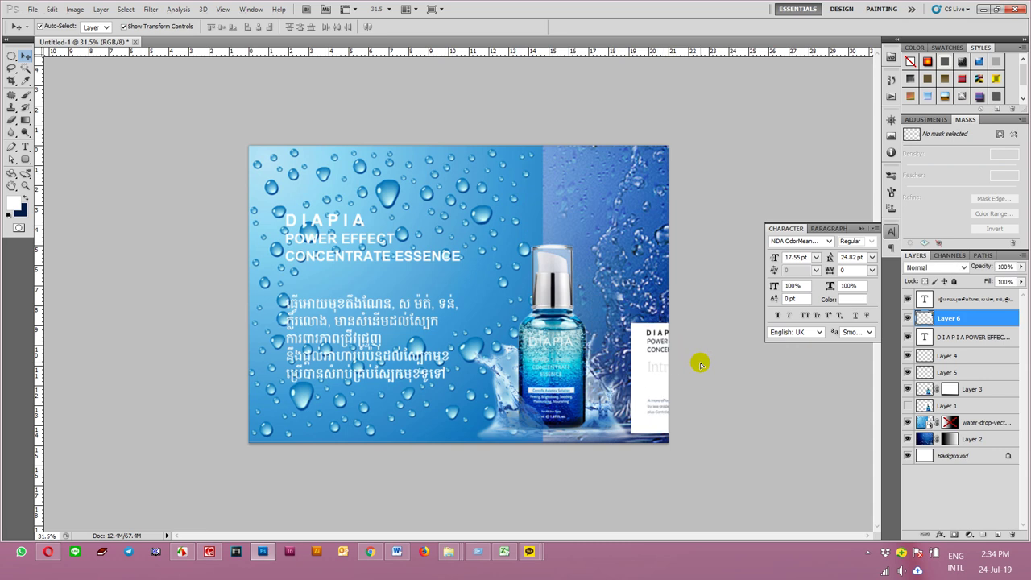
click(414, 191)
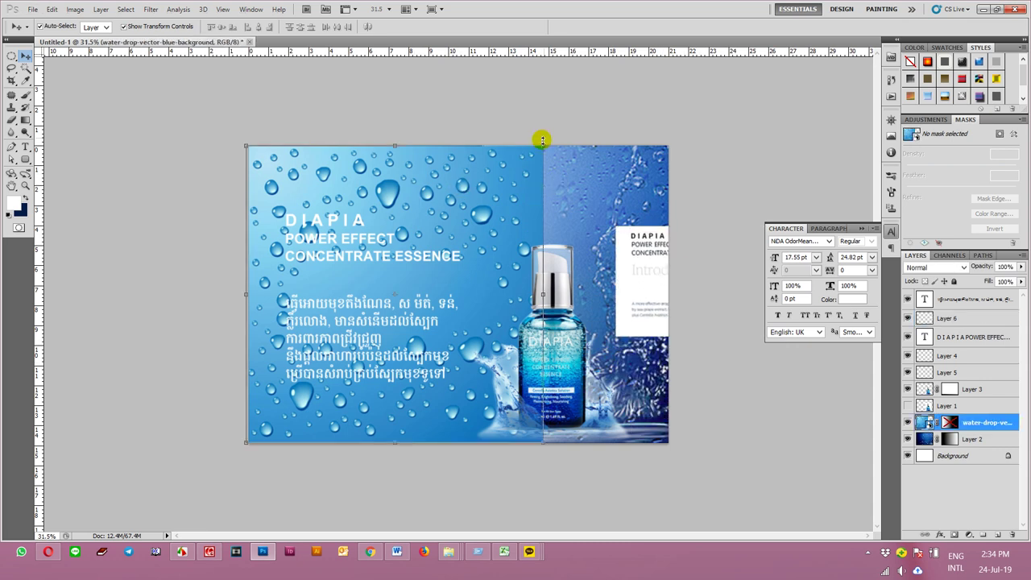
drag(544, 142, 693, 133)
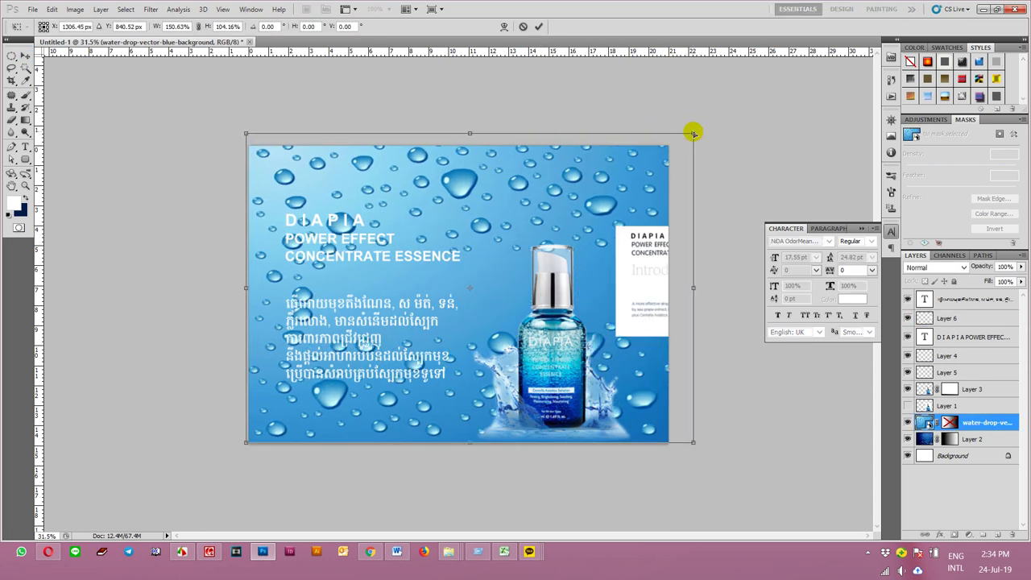
key(Escape)
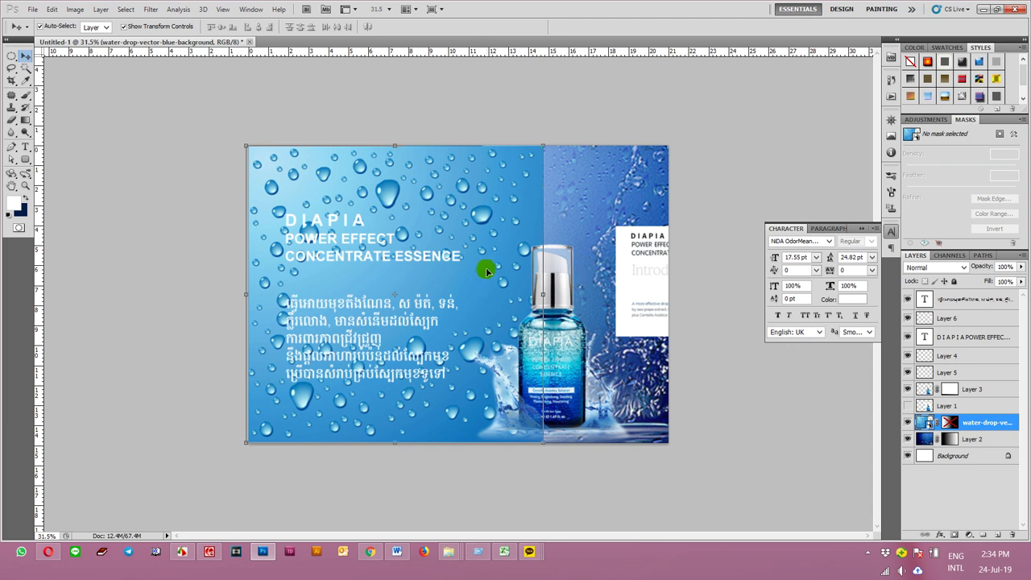
drag(487, 271, 477, 270)
drag(396, 267, 390, 269)
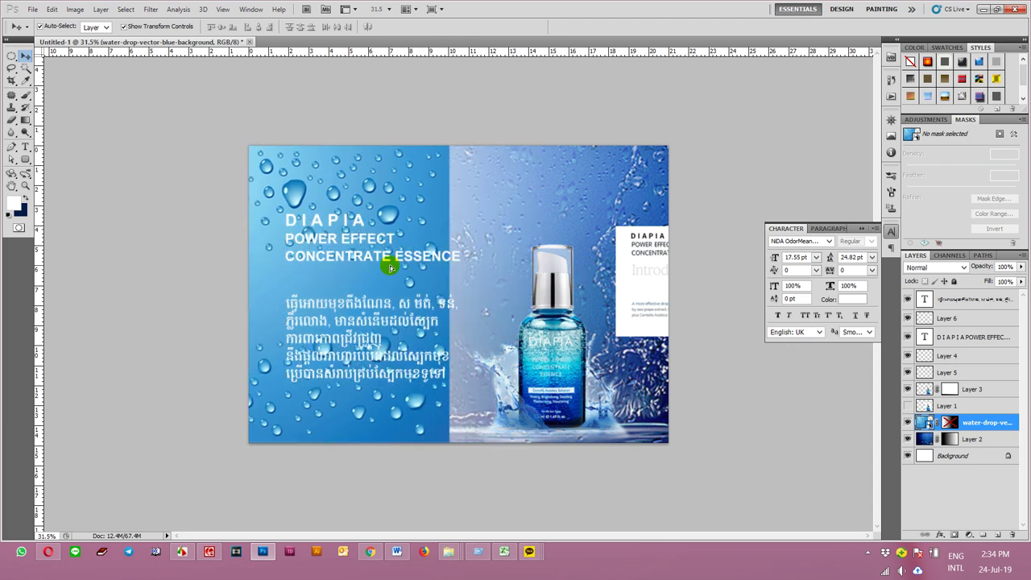
Delete the water-drop layer's pixel and vector masks, then add a fresh mask
click(954, 535)
key(g)
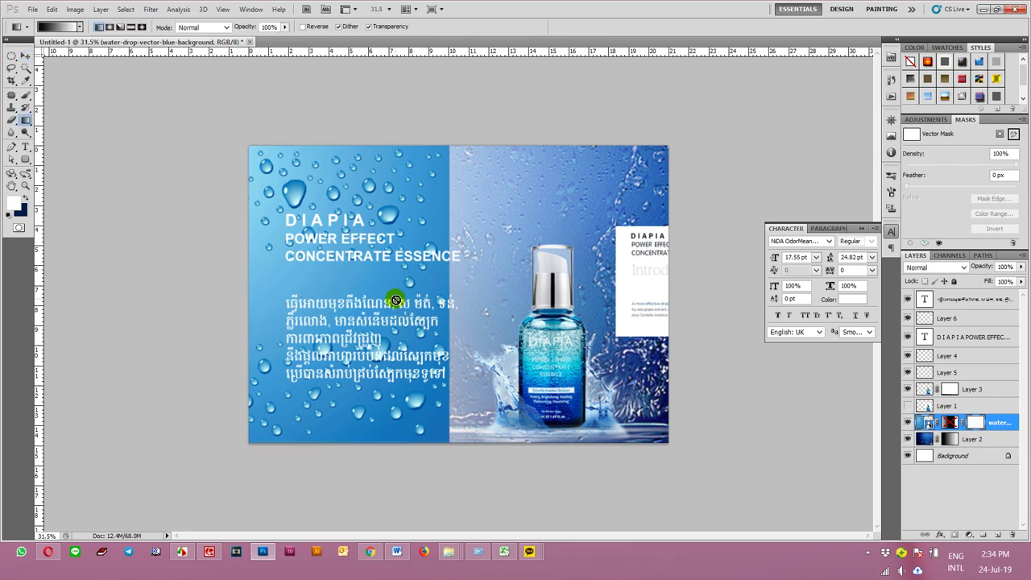
right_click(951, 422)
click(919, 325)
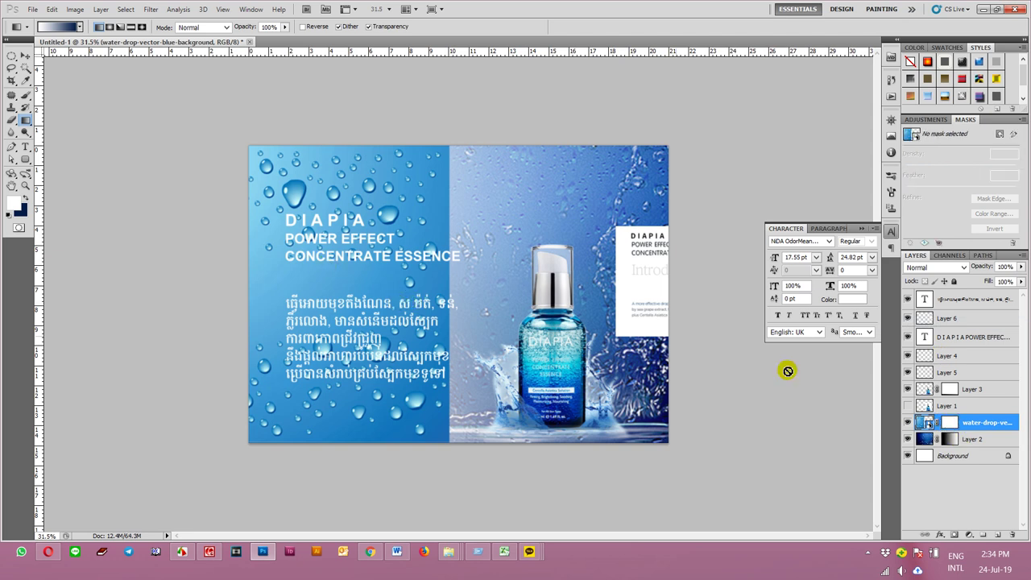
click(953, 422)
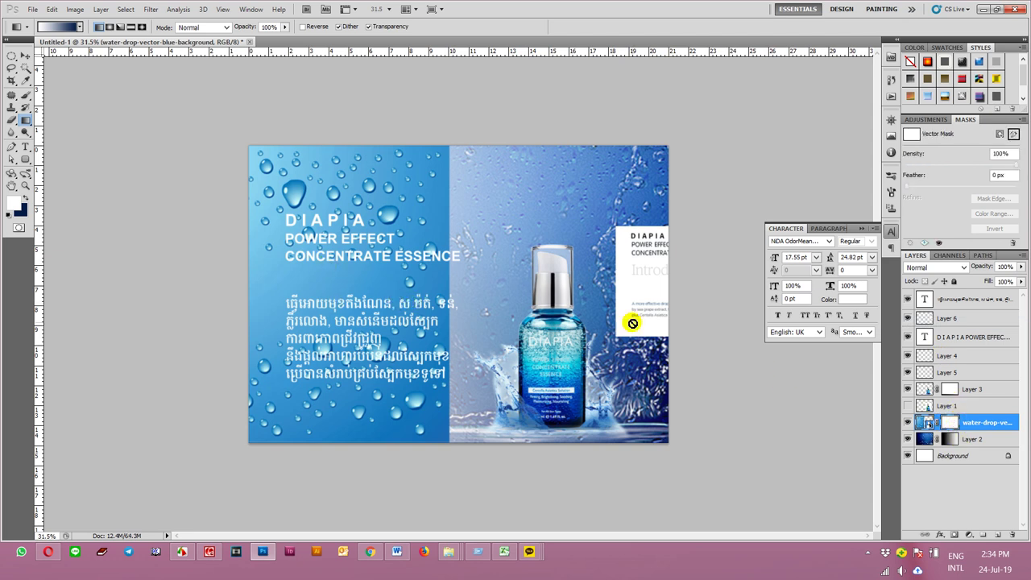
right_click(971, 425)
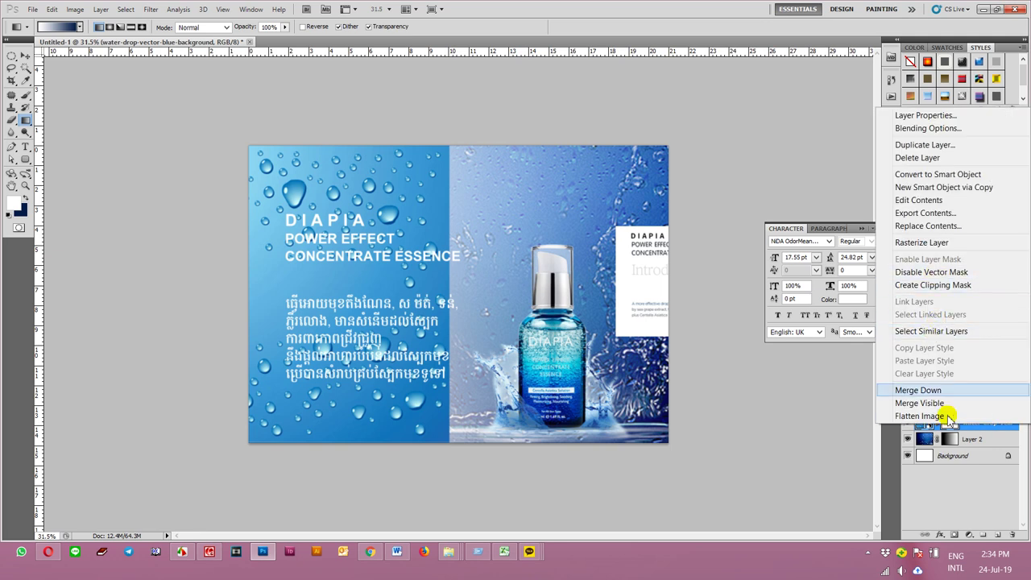
key(Escape)
right_click(949, 424)
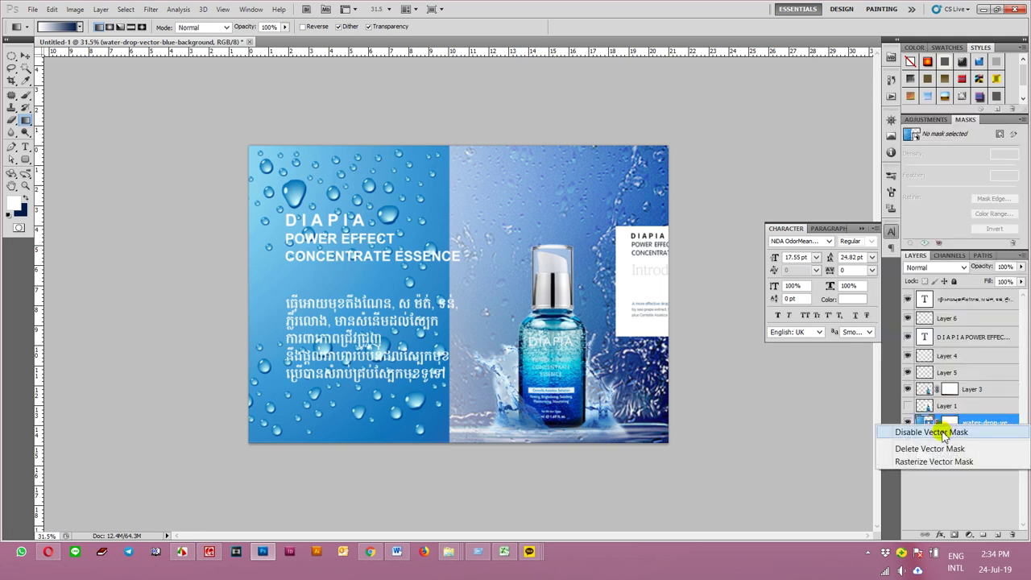
click(945, 449)
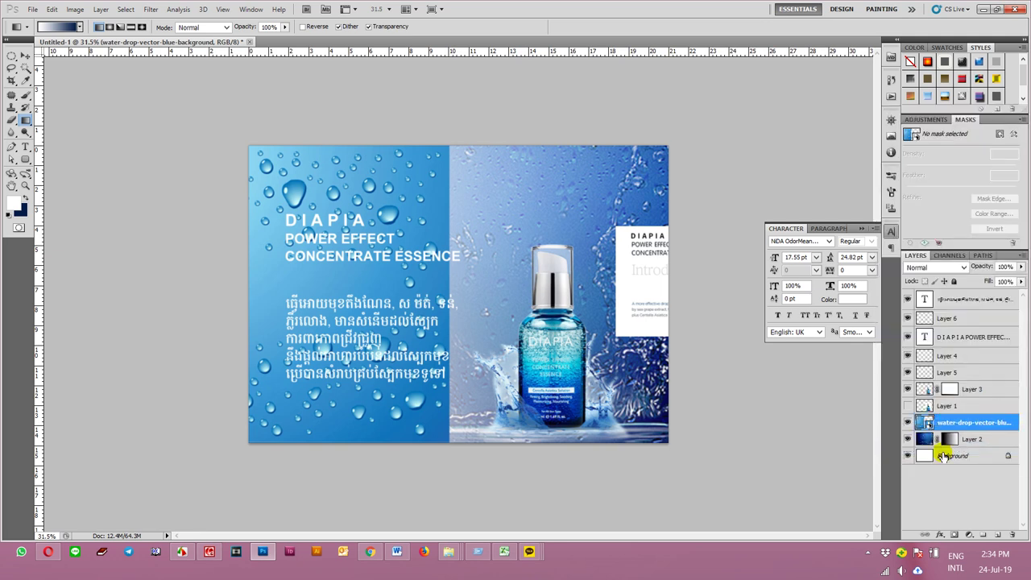
click(952, 535)
Fade the water drops rightward, disable Layer 2's mask, and shift the drops about 55 px right
drag(449, 309, 284, 312)
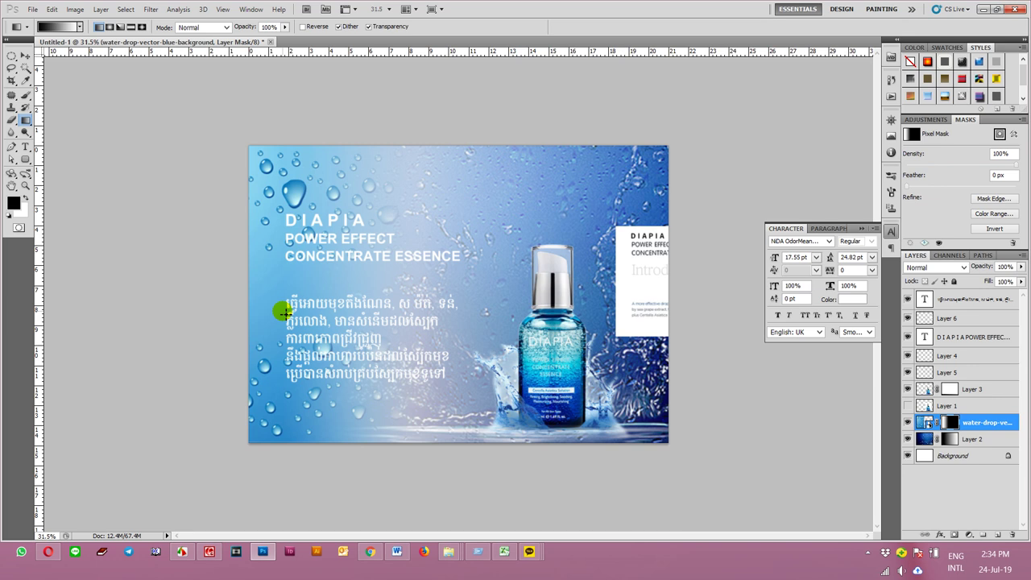
key(v)
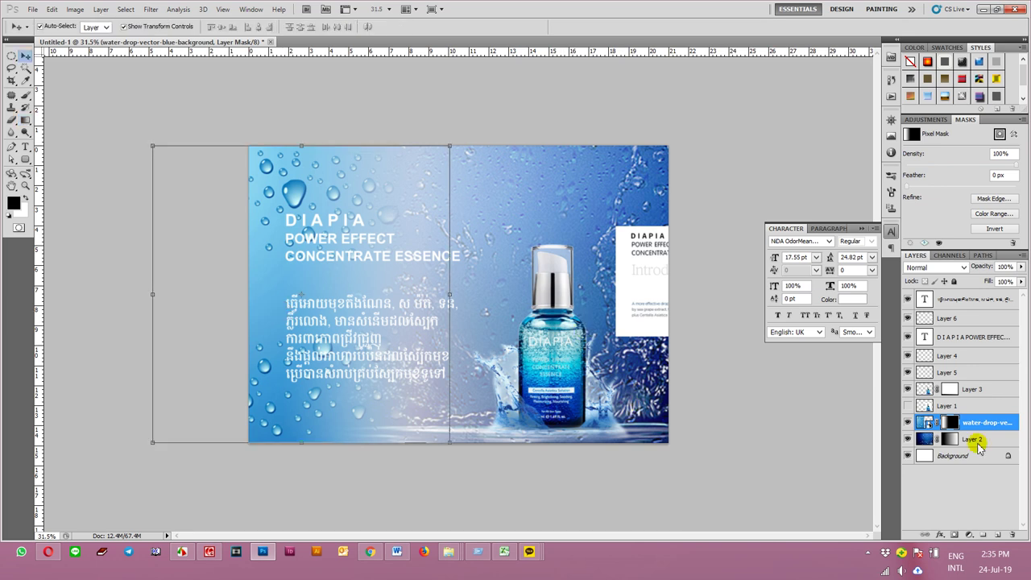
click(954, 441)
right_click(954, 441)
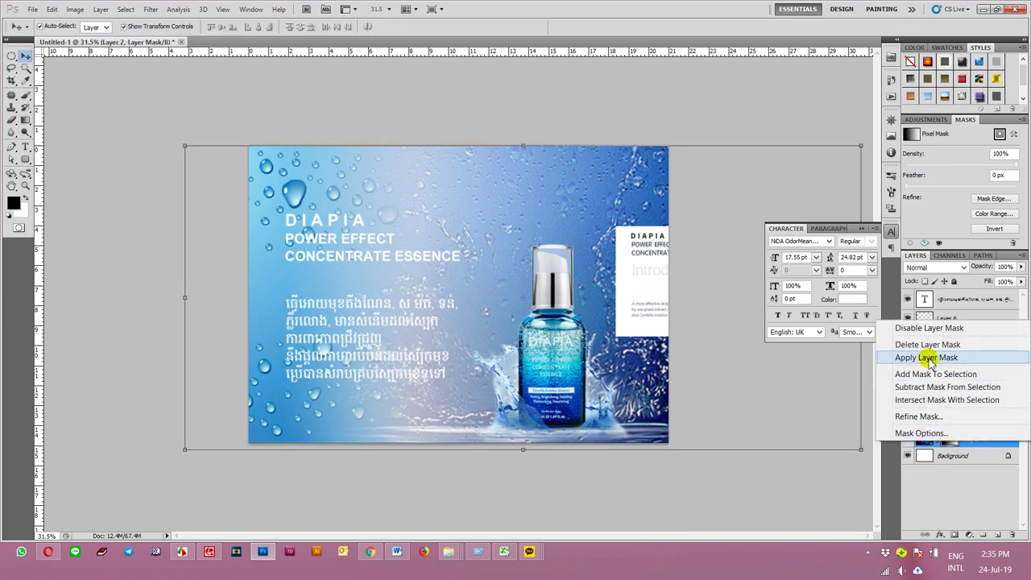
click(930, 329)
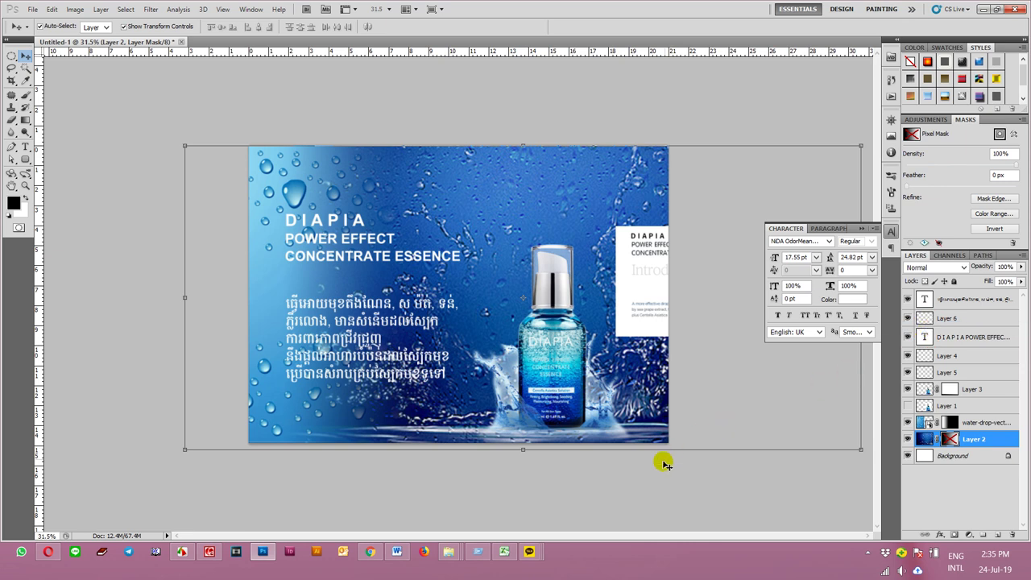
click(664, 492)
mouse_move(277, 267)
mouse_down()
mouse_move(338, 268)
mouse_move(327, 268)
mouse_up()
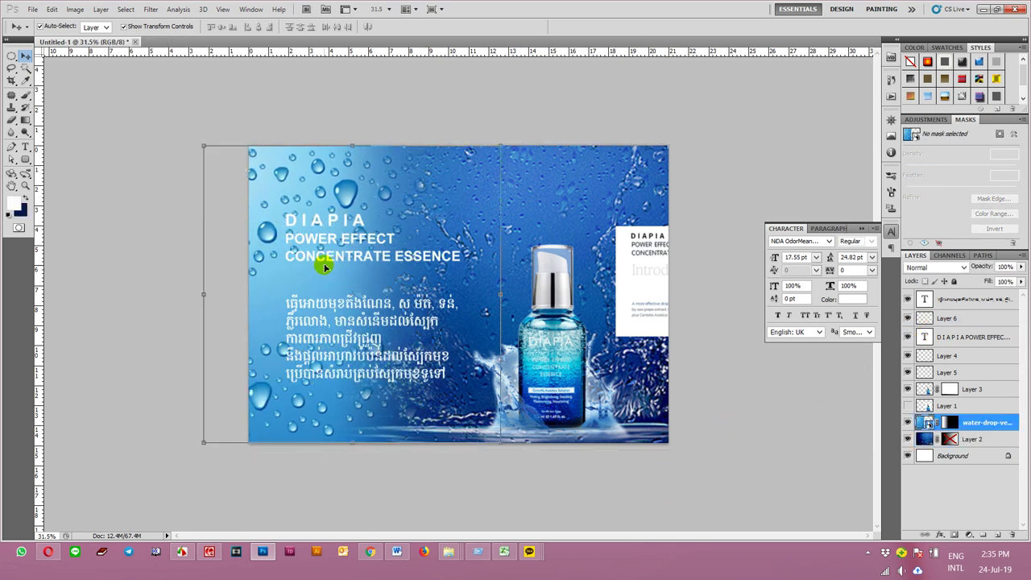
Delete Layer 2's mask, then try a dark gradient on Layer 2 and undo it
click(576, 203)
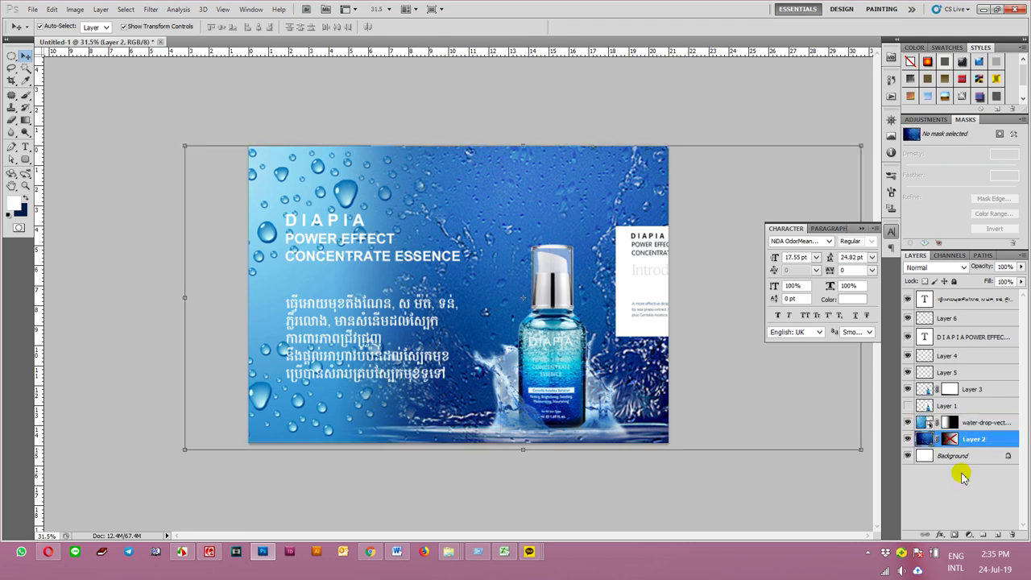
right_click(955, 440)
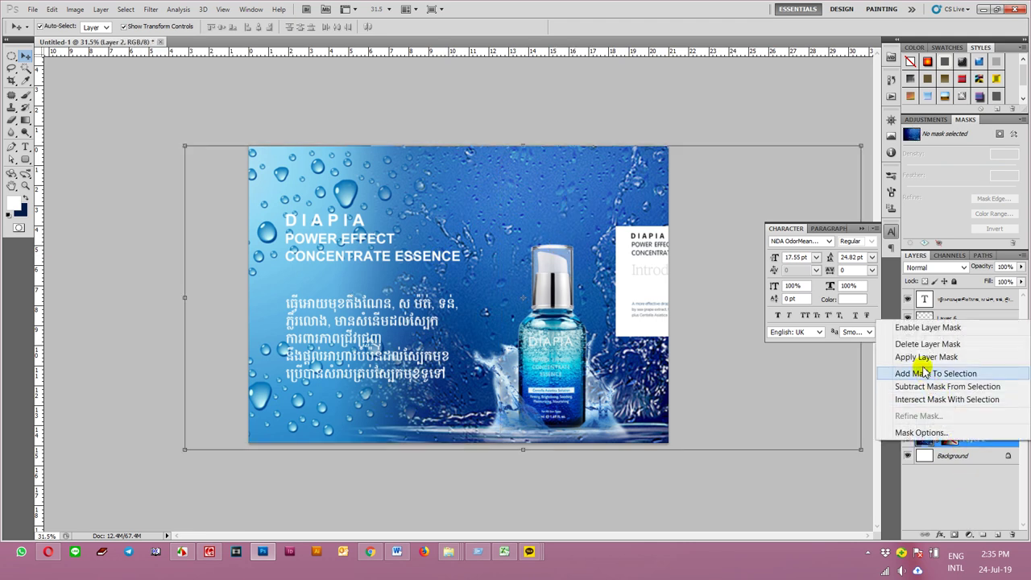
click(860, 340)
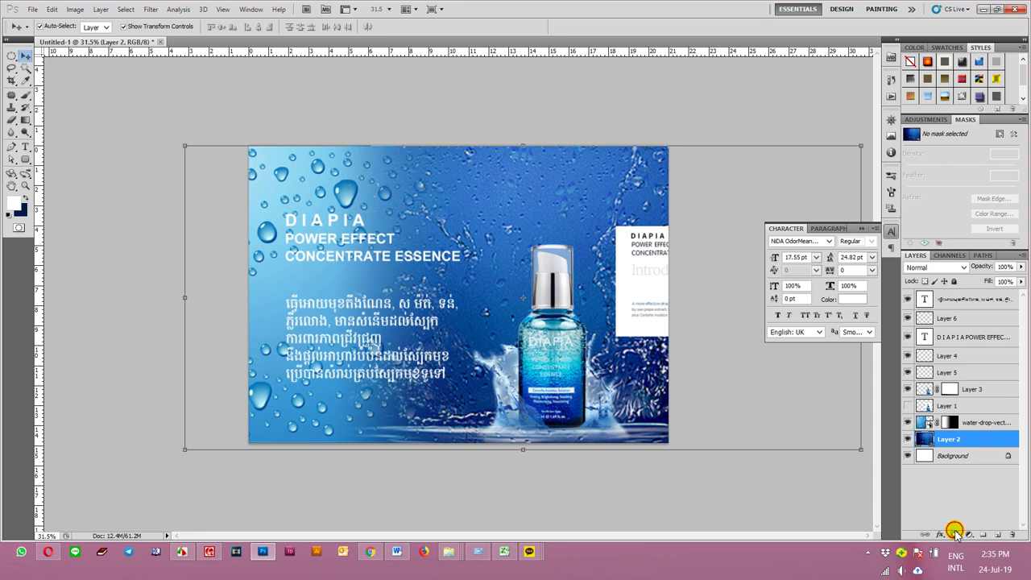
key(g)
mouse_move(465, 309)
mouse_down()
mouse_move(387, 306)
mouse_move(613, 308)
mouse_up()
key(ctrl+z)
key(ctrl+alt+z)
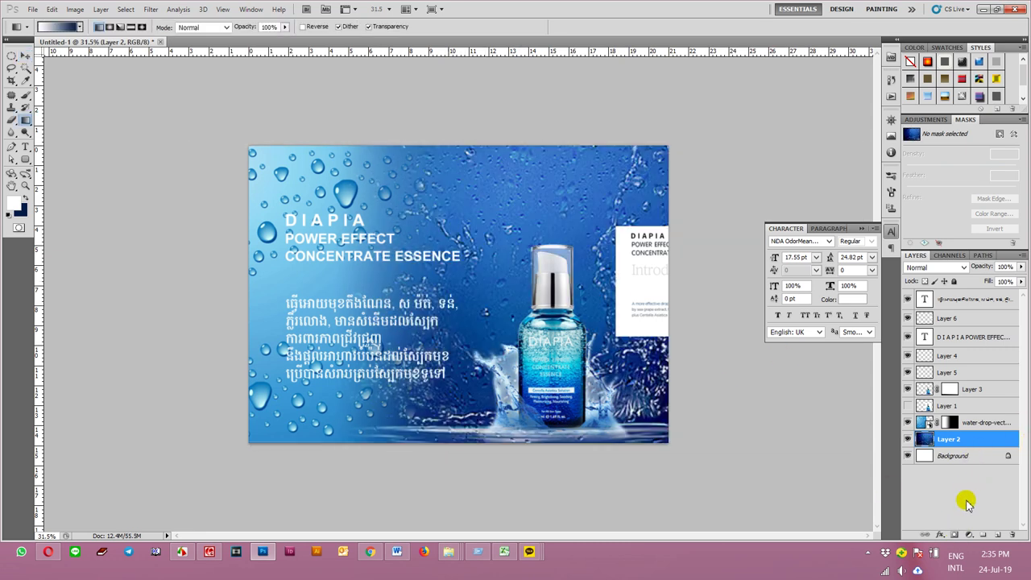
key(alt+])
Re-enable Layer 2's mask and try a blue-to-white gradient on its image, then undo it
shift+click(951, 440)
right_click(950, 440)
click(422, 342)
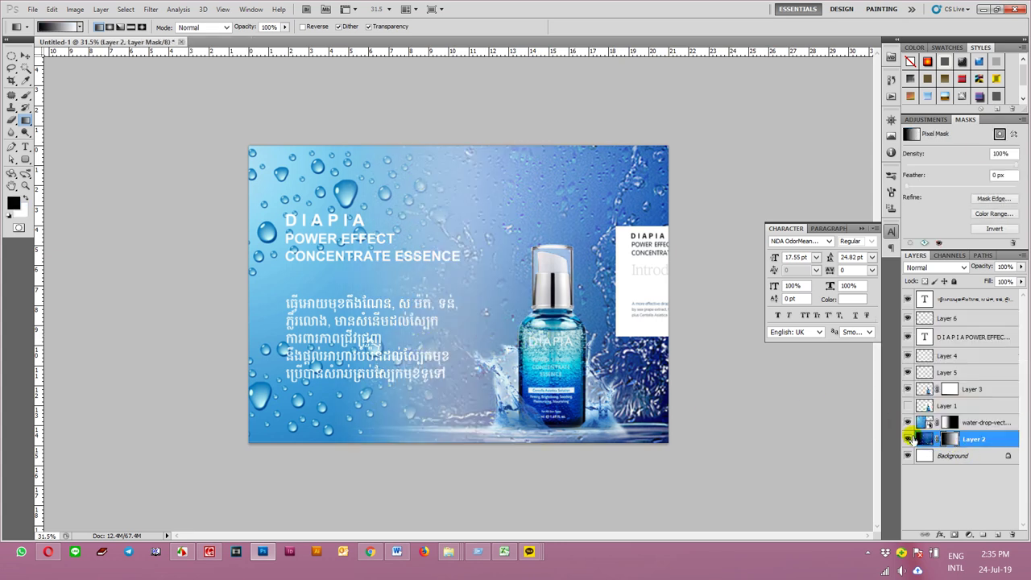
click(926, 439)
mouse_move(465, 295)
mouse_down()
mouse_move(370, 296)
mouse_move(454, 294)
mouse_up()
key(ctrl+z)
Draw a gradient on Layer 2's mask fading the drops into dark blue across the text area
click(956, 443)
right_click(951, 441)
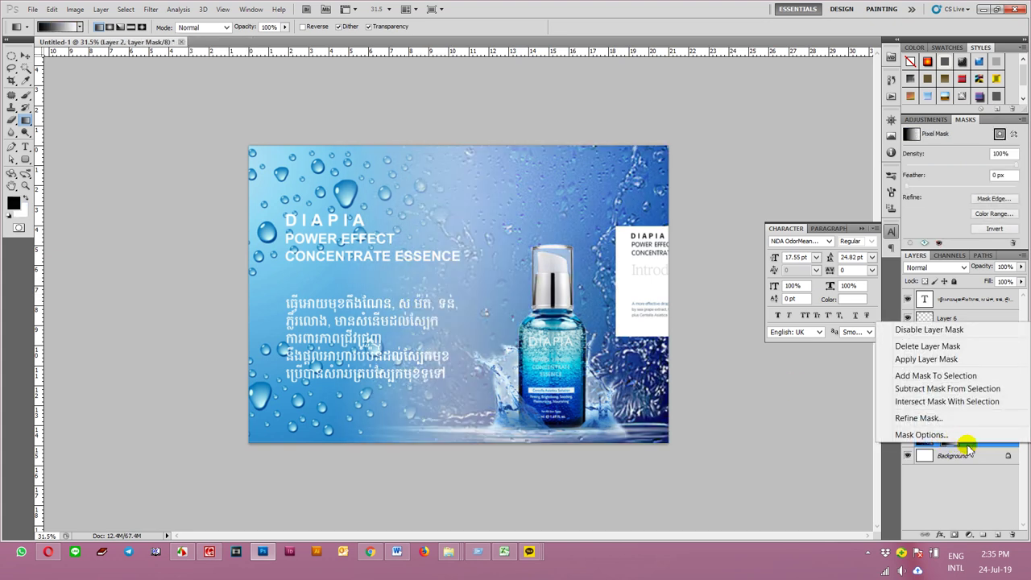
click(967, 446)
drag(363, 302, 510, 313)
drag(408, 322, 538, 317)
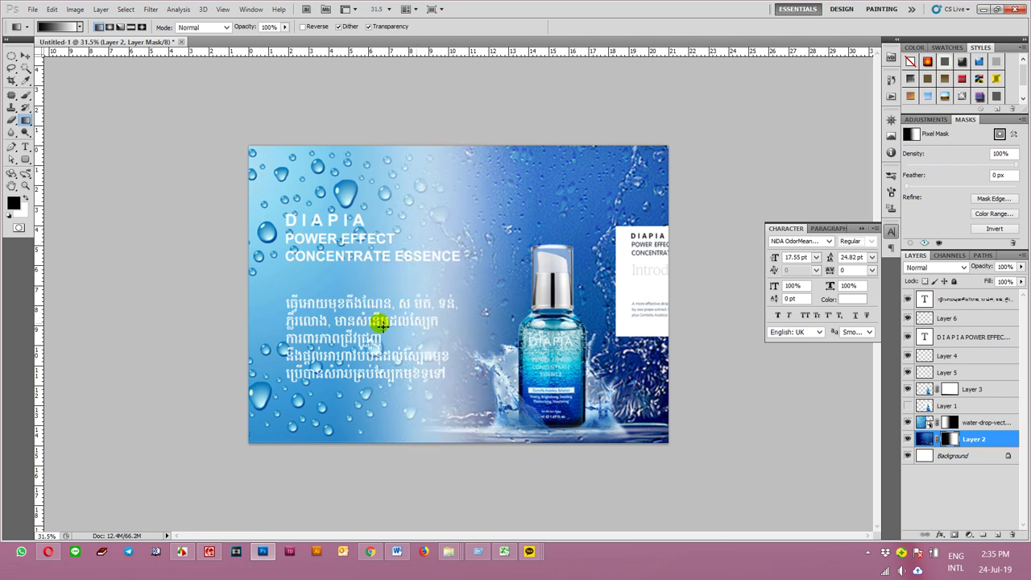
drag(379, 323, 489, 320)
mouse_move(356, 313)
mouse_down()
mouse_move(473, 320)
mouse_move(519, 287)
mouse_up()
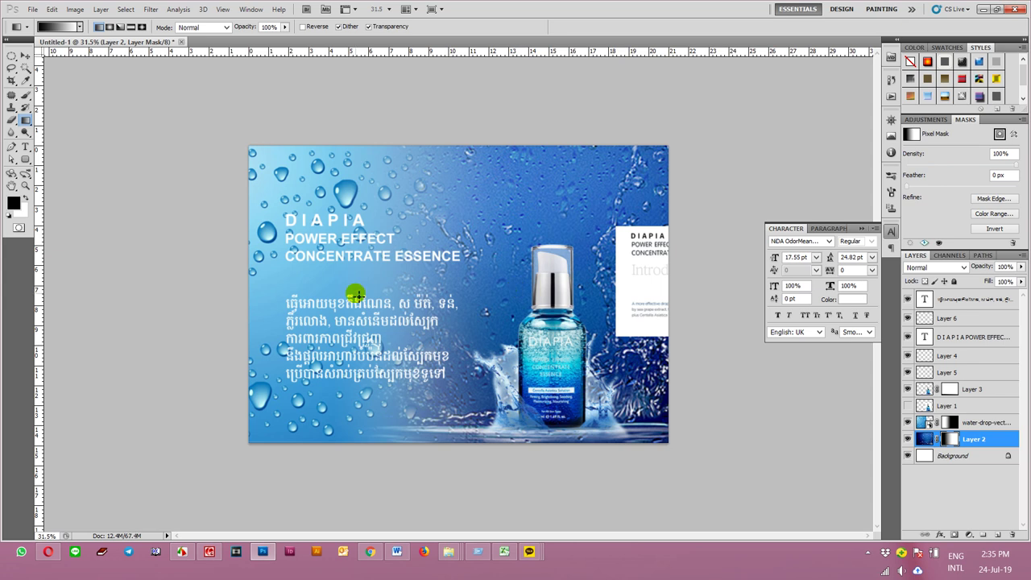
key(v)
click(640, 491)
alt+scroll(481, 448, up, 3)
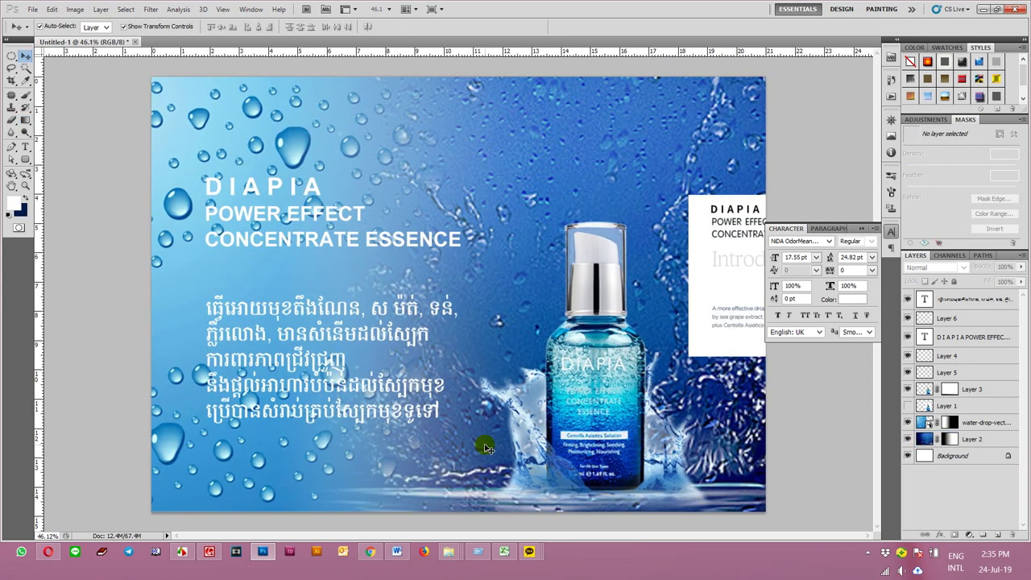
Nudge the water drops, then move the Layer 2 splash background right and up to close the top gap
alt+scroll(486, 449, up, 1)
alt+scroll(523, 448, down, 3)
alt+scroll(483, 442, up, 1)
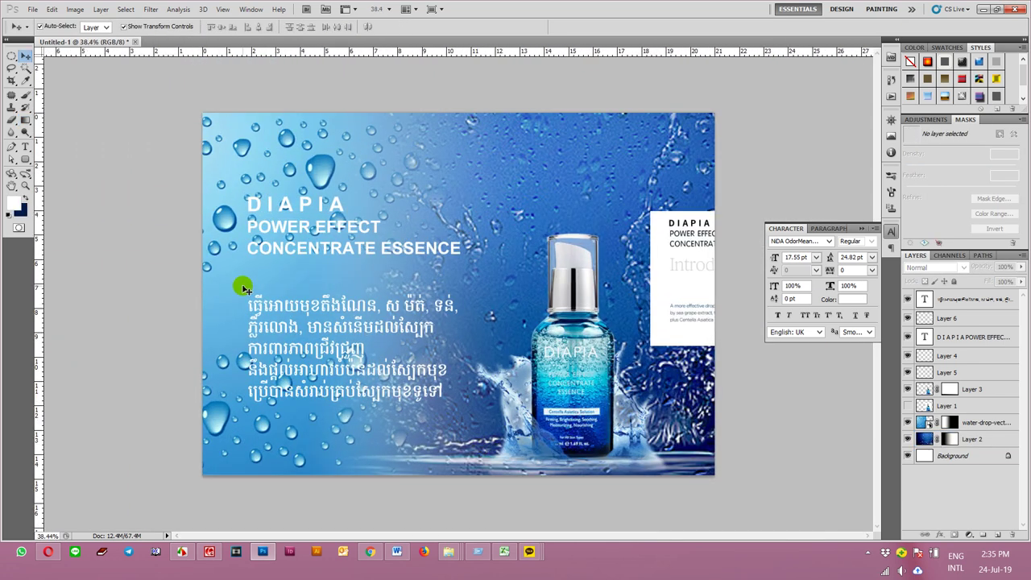
drag(244, 288, 281, 283)
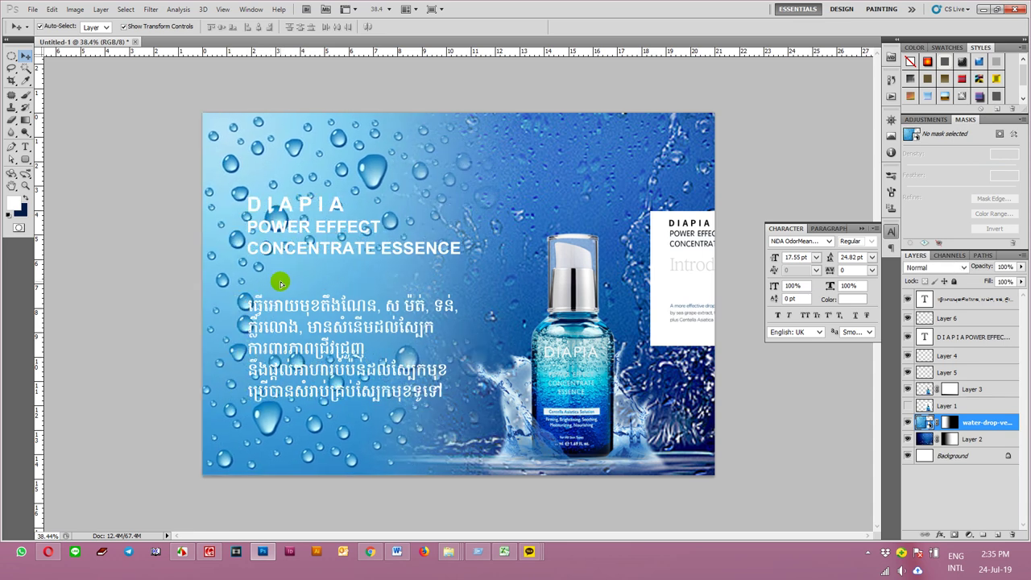
click(643, 167)
mouse_move(605, 161)
mouse_down()
mouse_move(721, 165)
mouse_move(472, 166)
mouse_move(524, 166)
mouse_up()
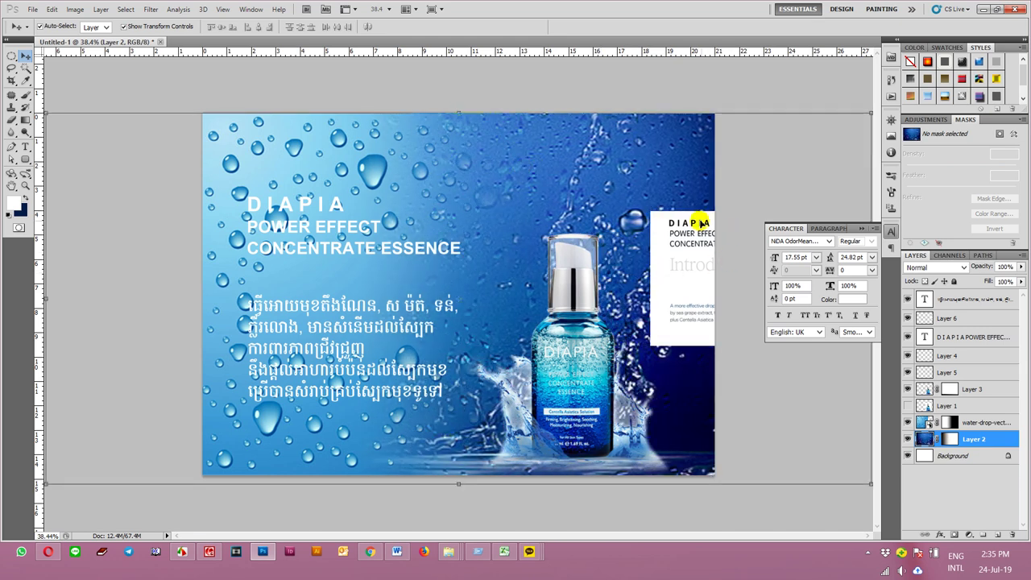
drag(620, 197, 650, 202)
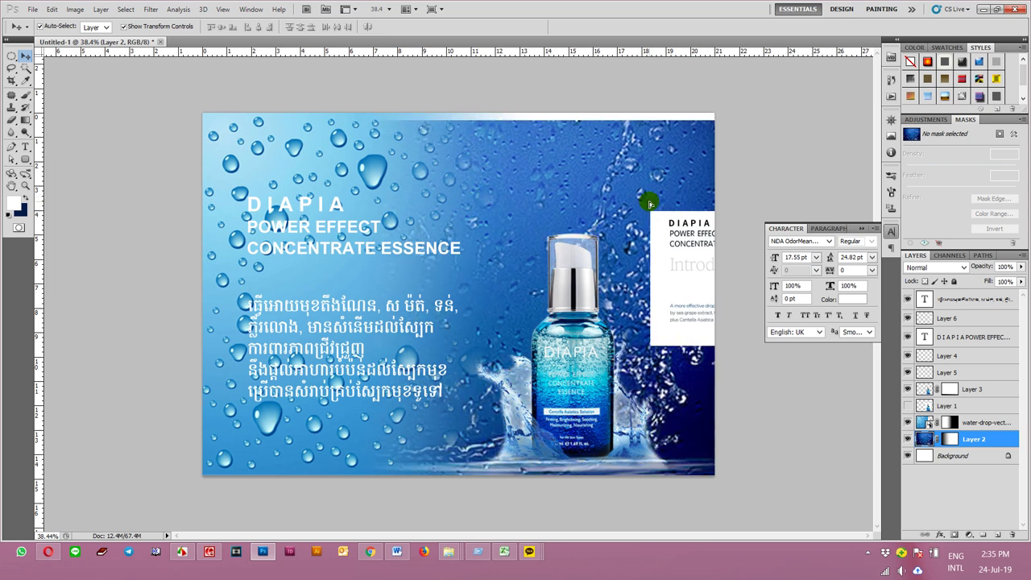
drag(650, 201, 651, 198)
click(727, 511)
Set the water-drop overlay layer's opacity to about 64%
key(ctrl+plus)
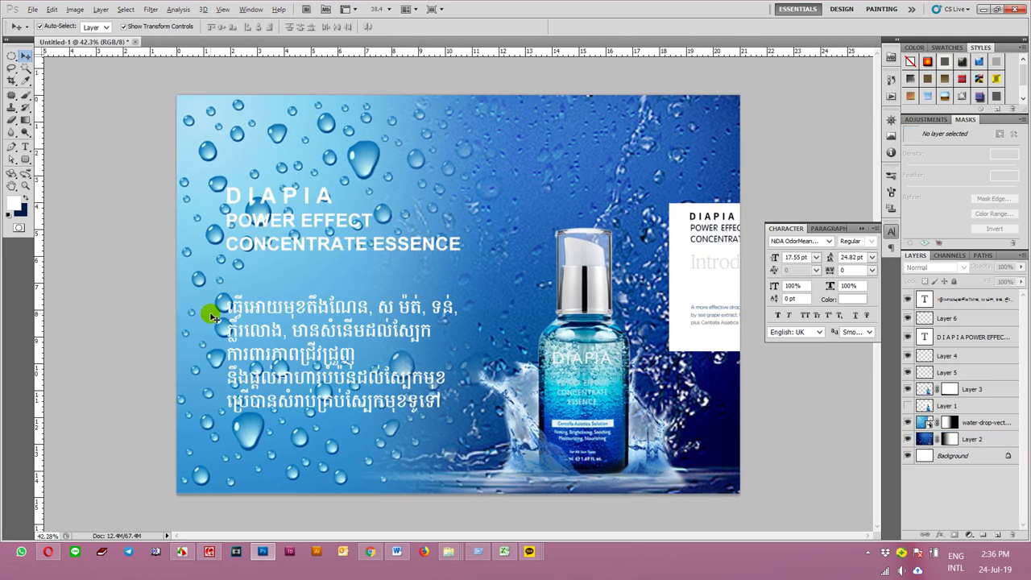
scroll(214, 316, up, 3)
scroll(364, 255, down, 1)
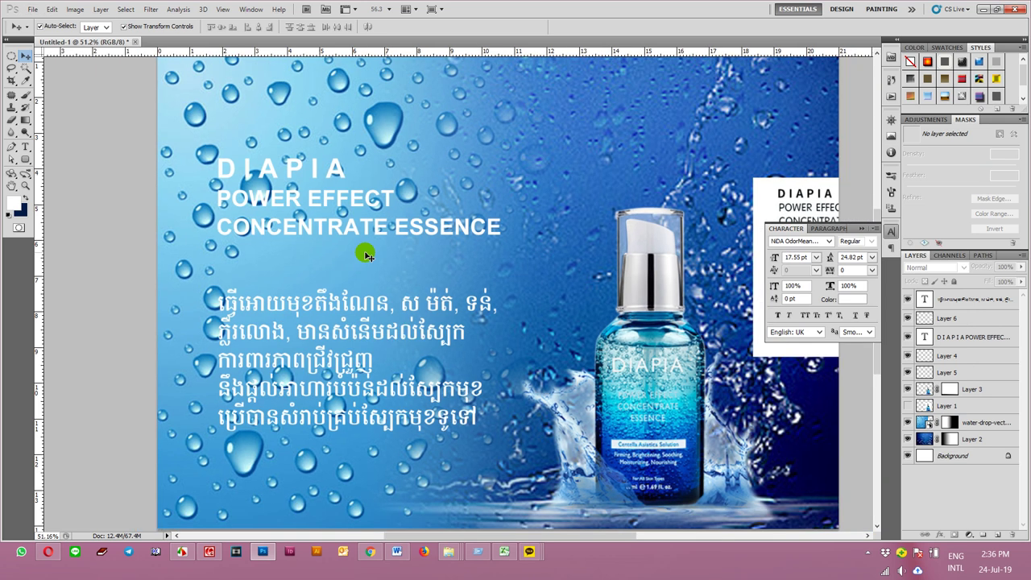
scroll(364, 255, down, 1)
click(370, 176)
click(1021, 266)
drag(1017, 278, 986, 282)
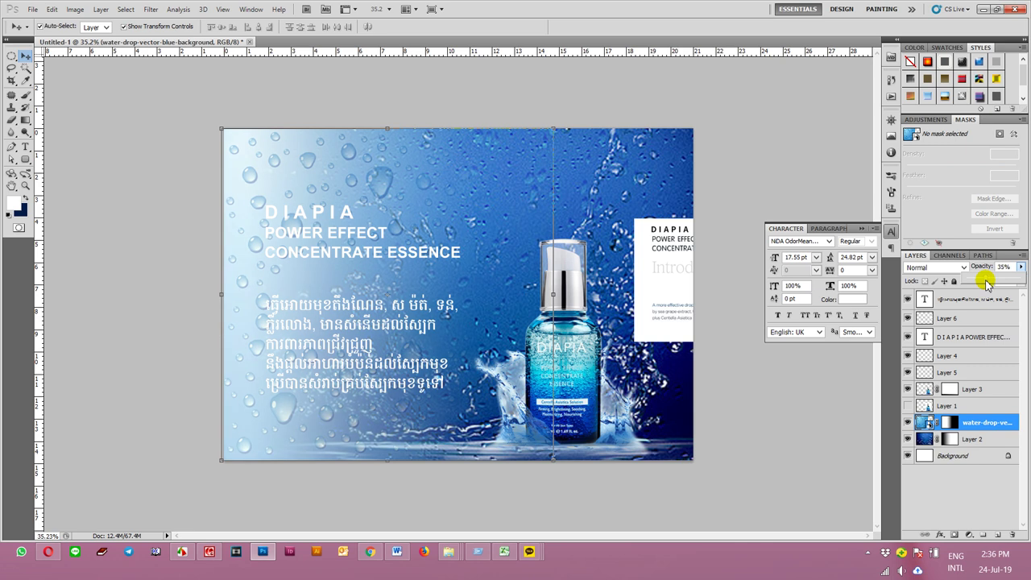
drag(991, 278, 1004, 278)
Select the DIAPIA title text layer and show its layer effects list
scroll(287, 272, up, 2)
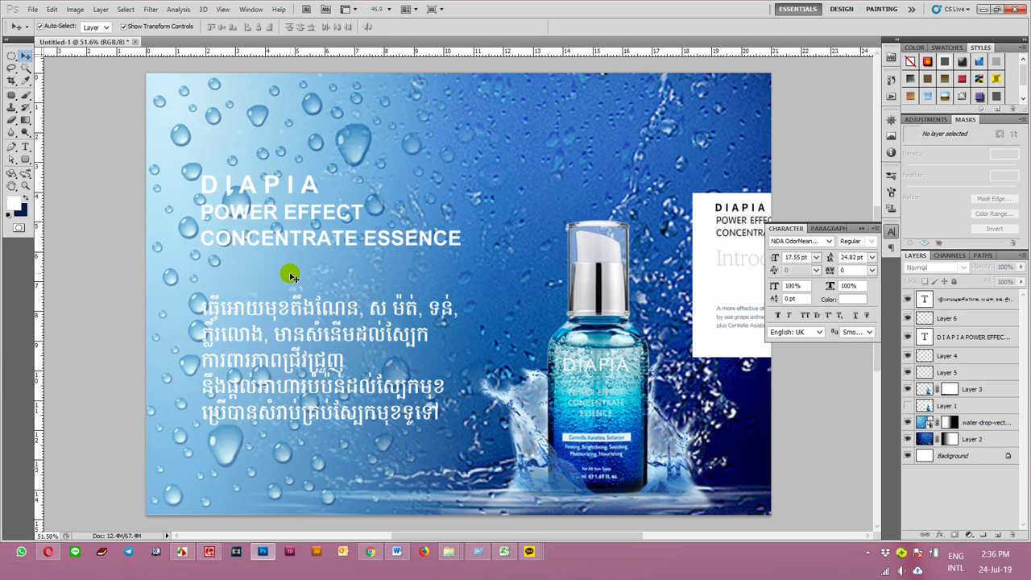
scroll(288, 272, up, 2)
click(288, 230)
click(939, 535)
Give the DIAPIA title a 10 px dark teal stroke
click(948, 414)
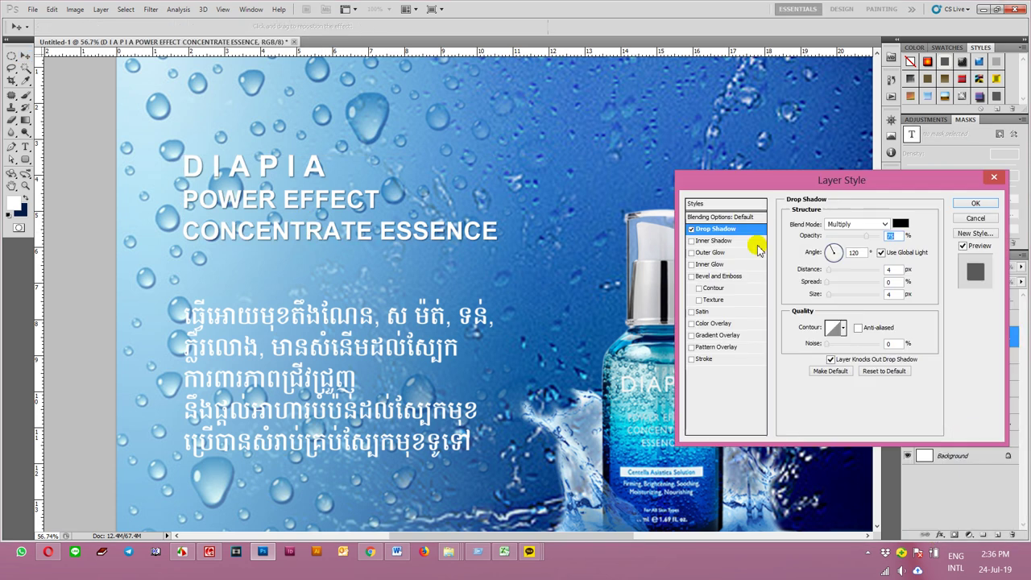
click(735, 358)
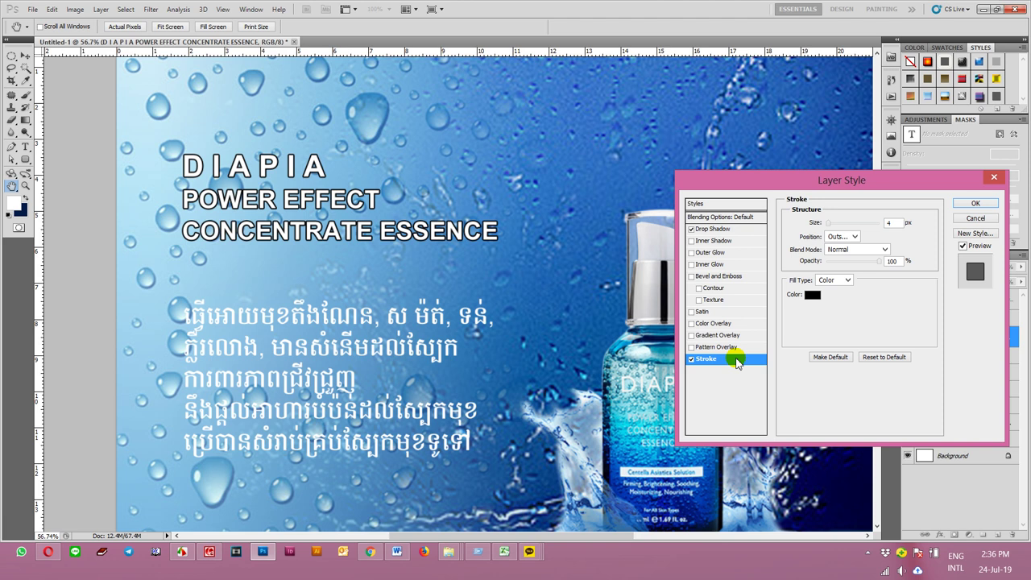
click(812, 294)
click(653, 421)
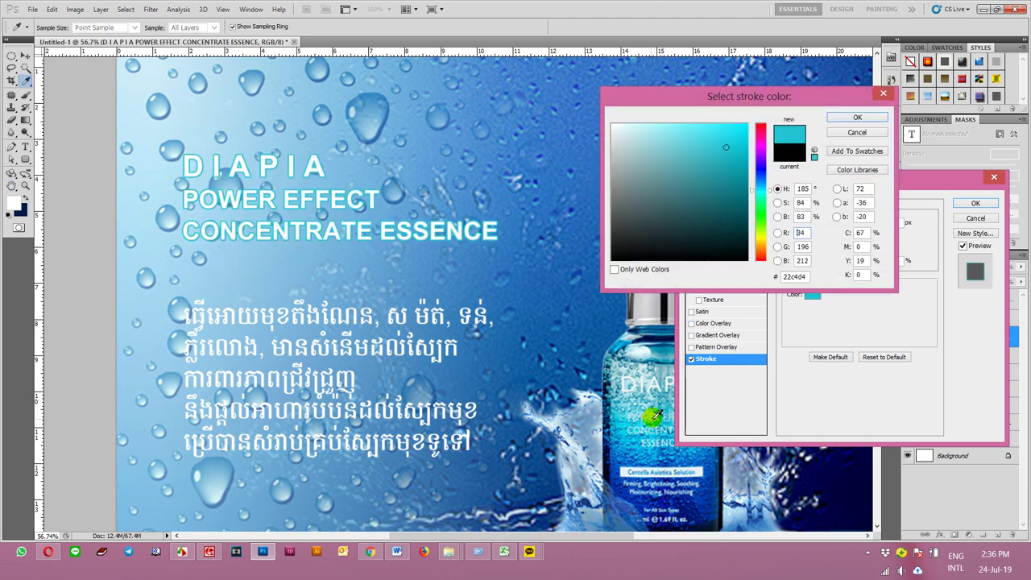
drag(730, 177, 722, 189)
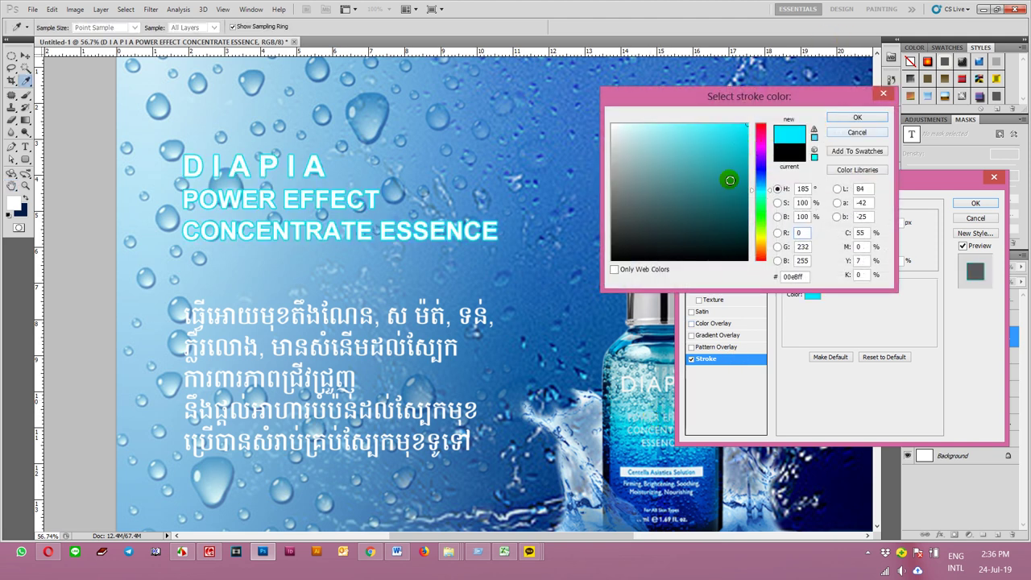
click(854, 118)
text(10)
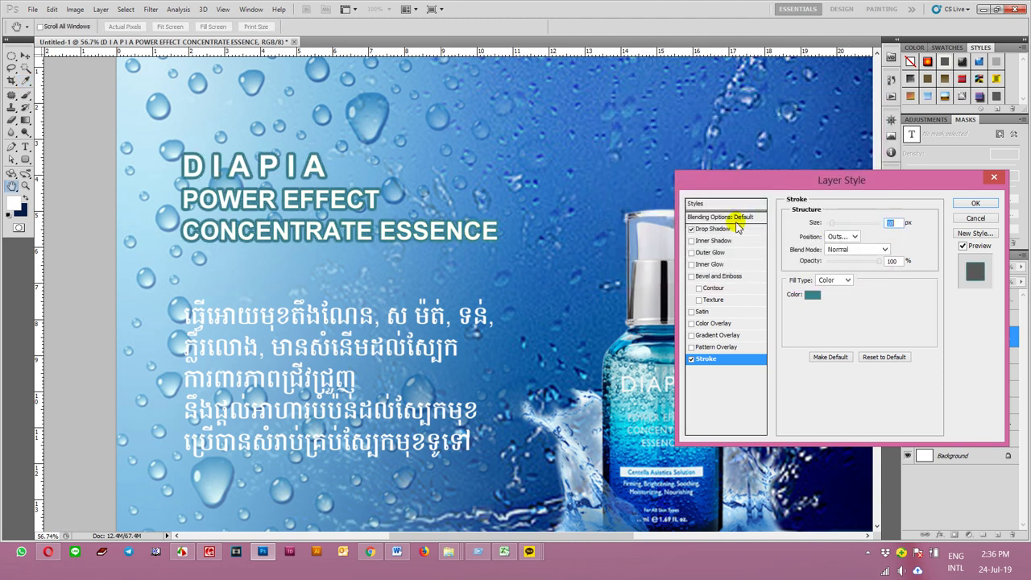
Set the title's drop shadow to 26° angle, 15 px distance and 18 px size
click(720, 234)
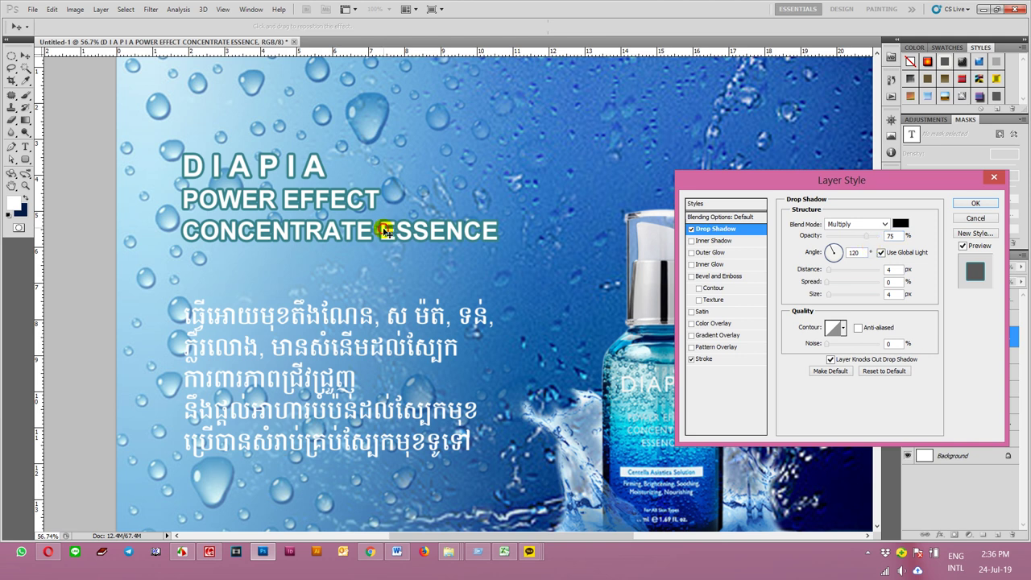
drag(385, 233, 382, 232)
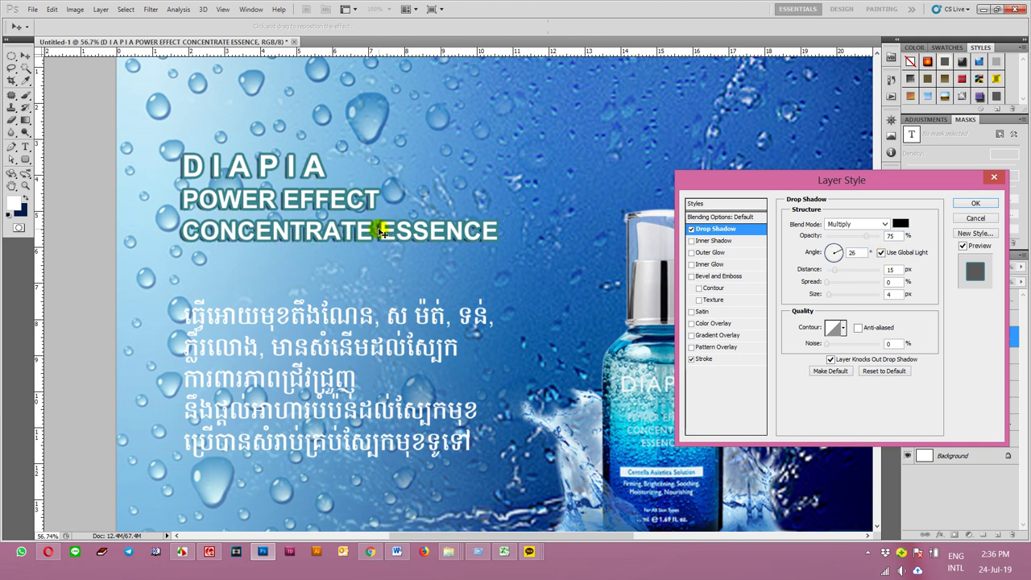
drag(829, 295, 836, 297)
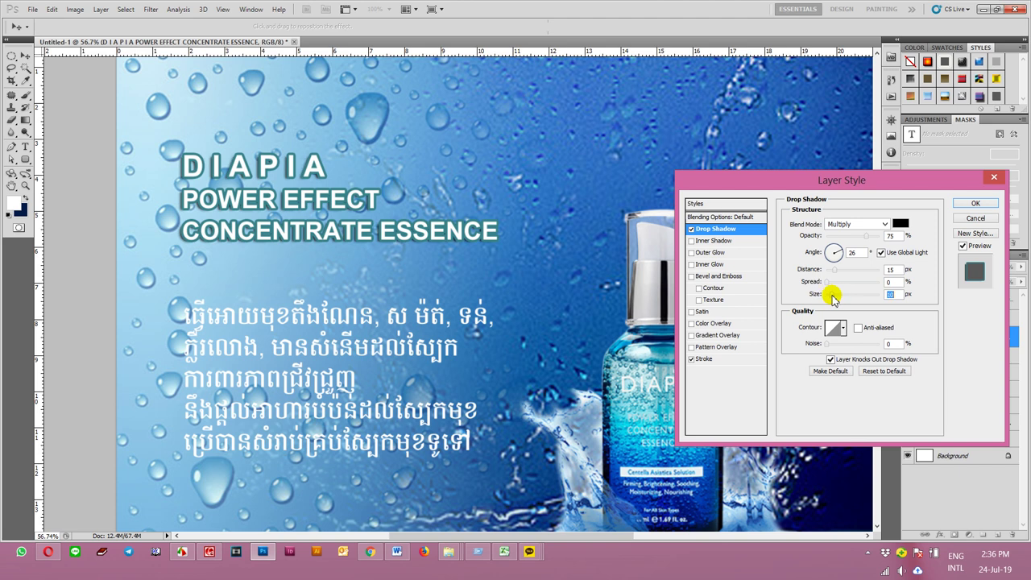
key(Return)
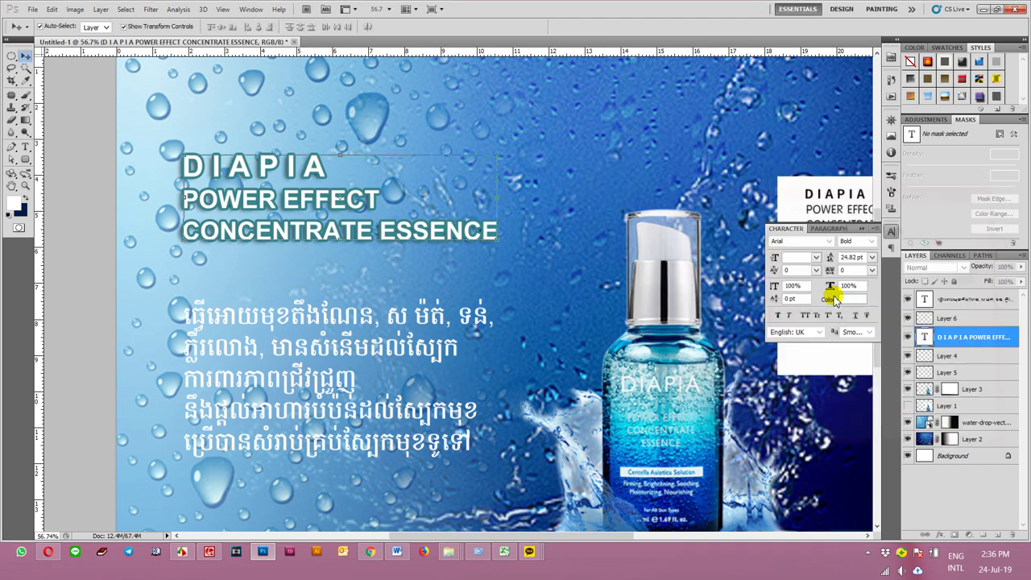
key(ctrl+minus)
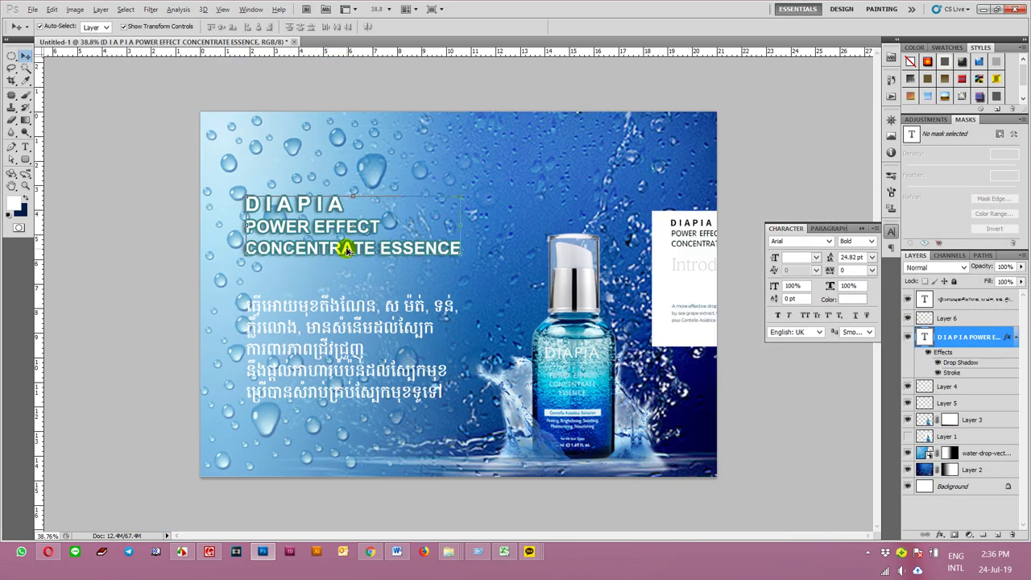
key(ctrl+0)
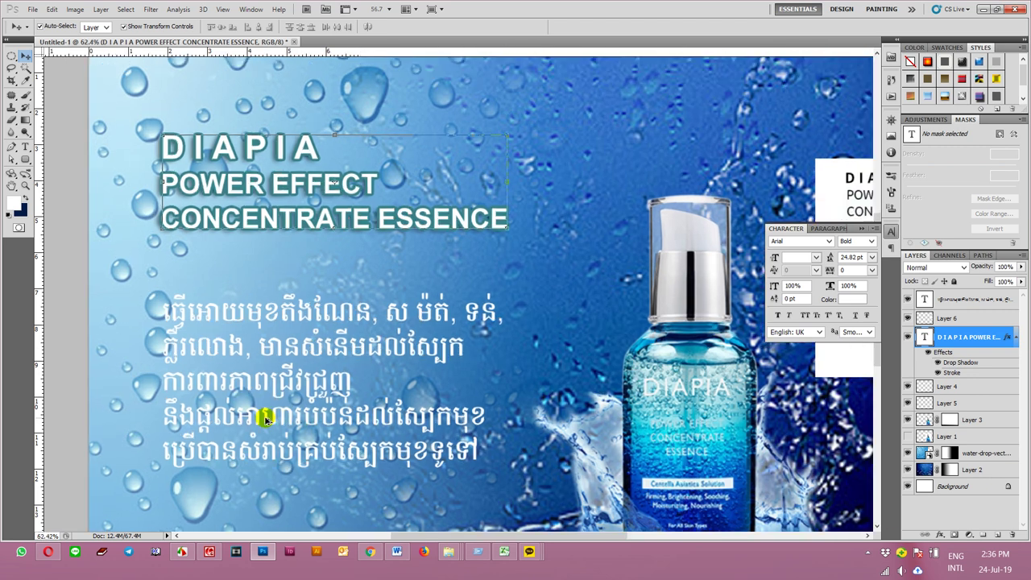
scroll(262, 417, up, 1)
scroll(262, 416, up, 1)
drag(287, 377, 279, 305)
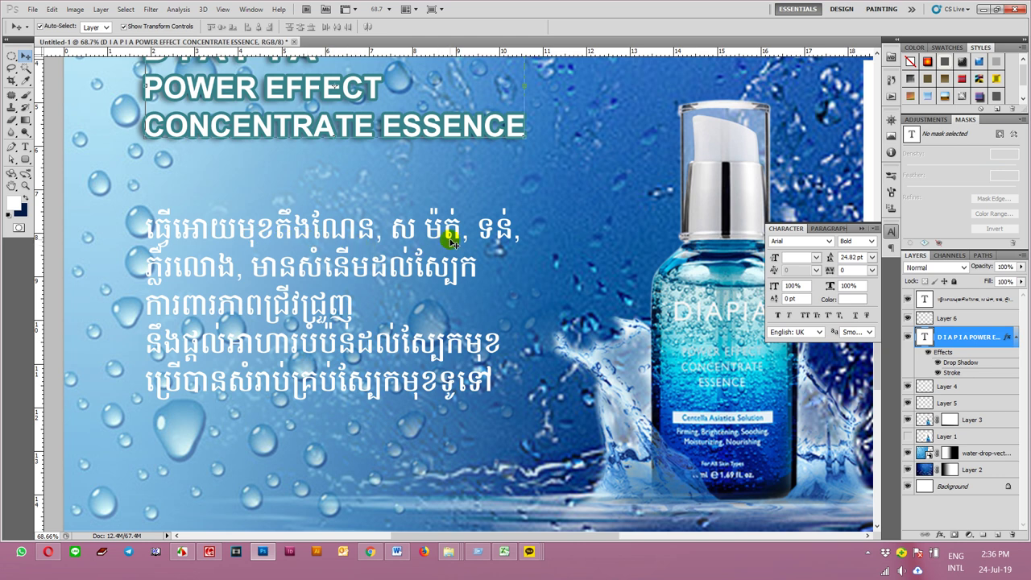
click(323, 270)
Apply 26.82 pt leading to all the Khmer text and widen its text box rightward
key(t)
click(323, 271)
key(ctrl+a)
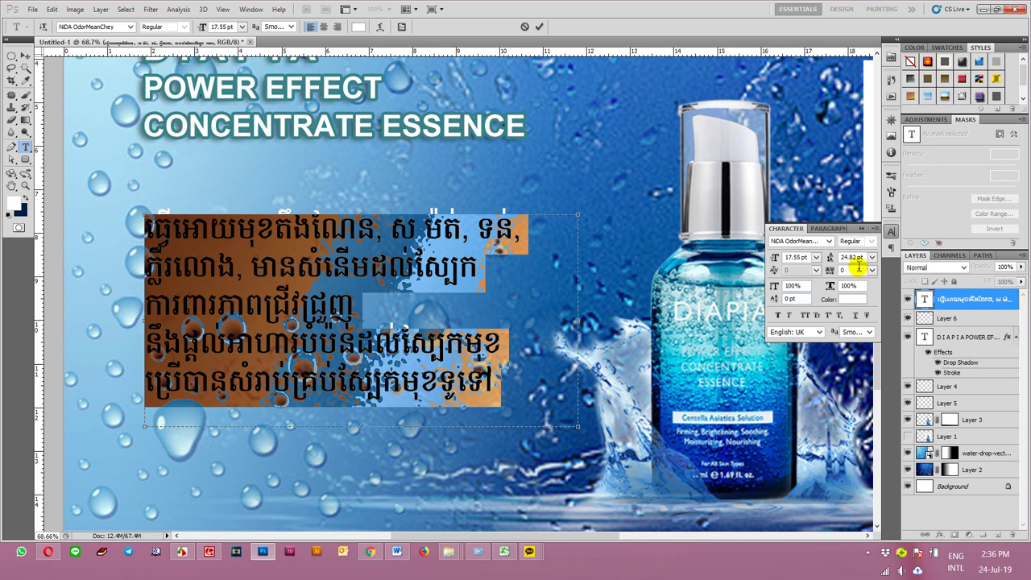
text(26.82)
key(Return)
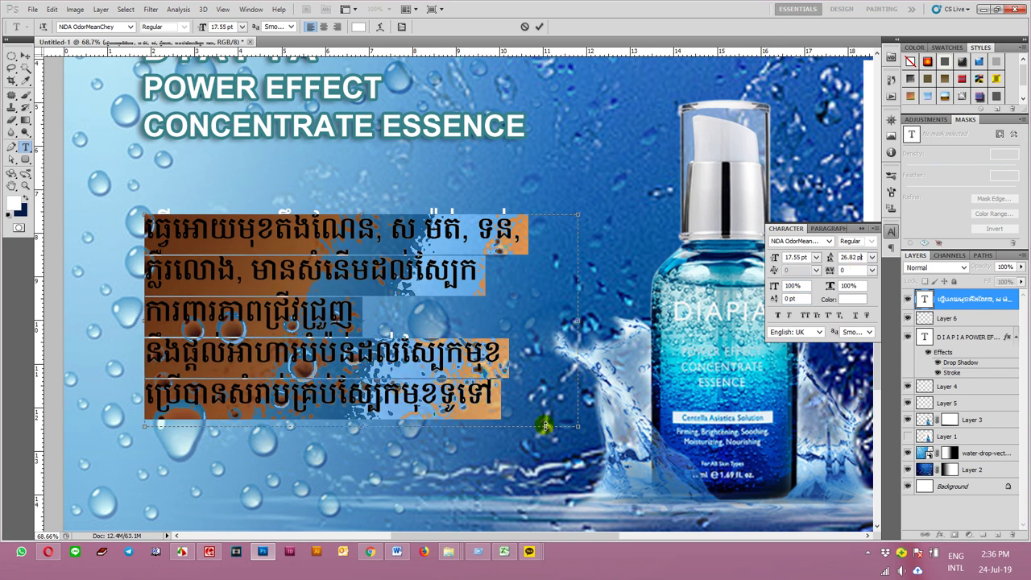
drag(577, 431, 670, 436)
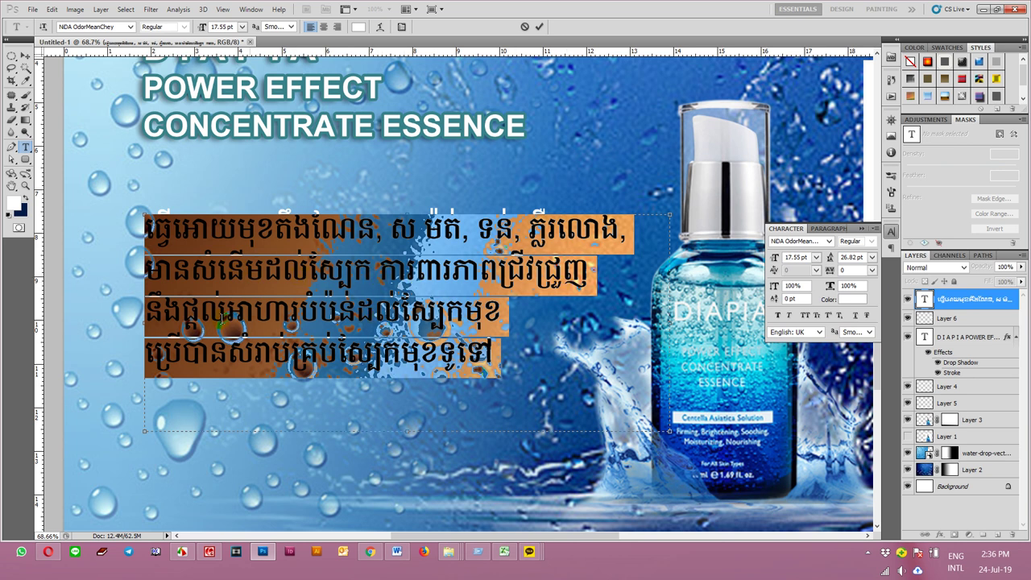
Replace the first character of line three with the Khmer letter ន
drag(166, 319, 145, 319)
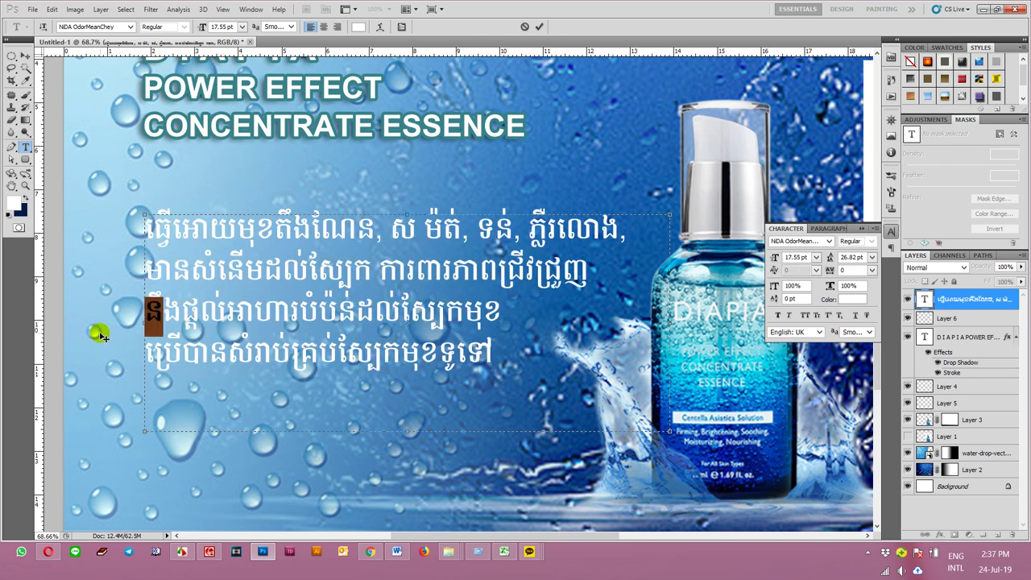
text(n)
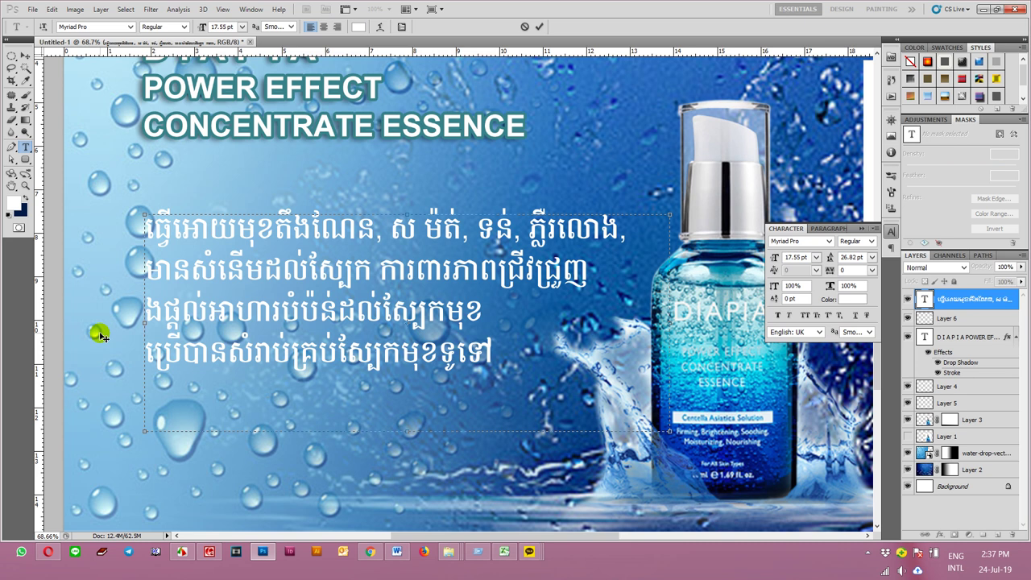
key(BackSpace)
key(BackSpace)
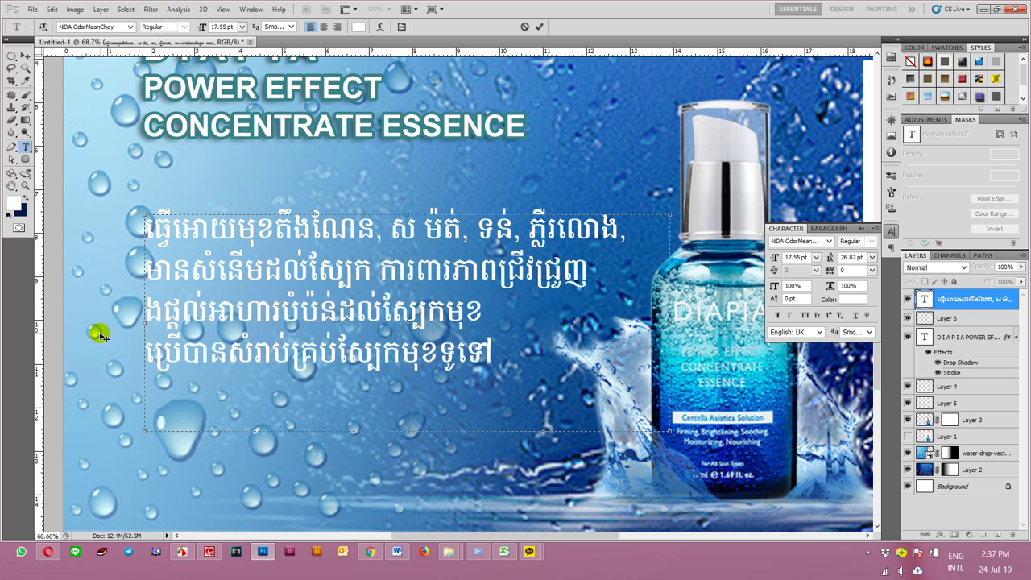
text(និ)
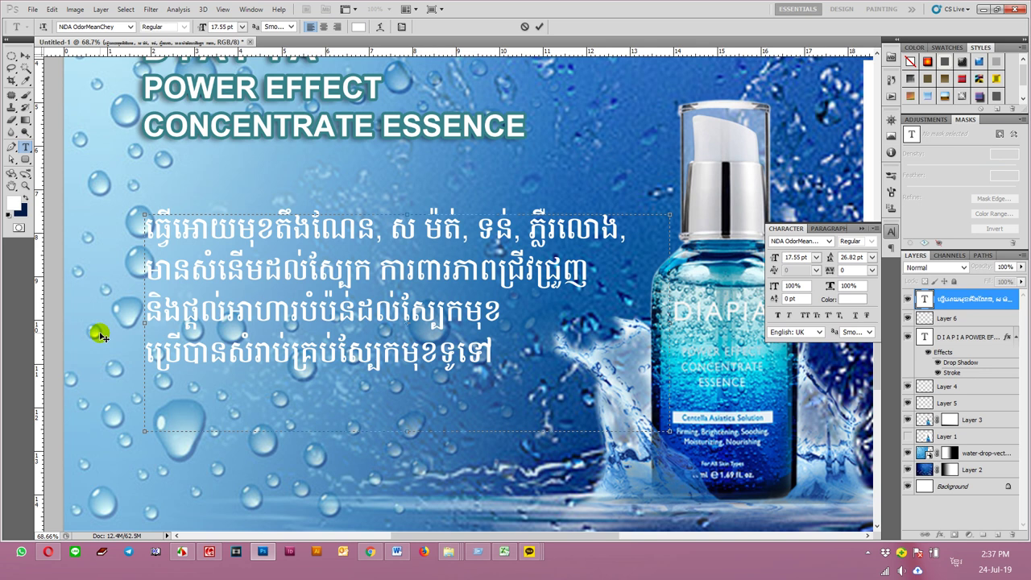
click(356, 317)
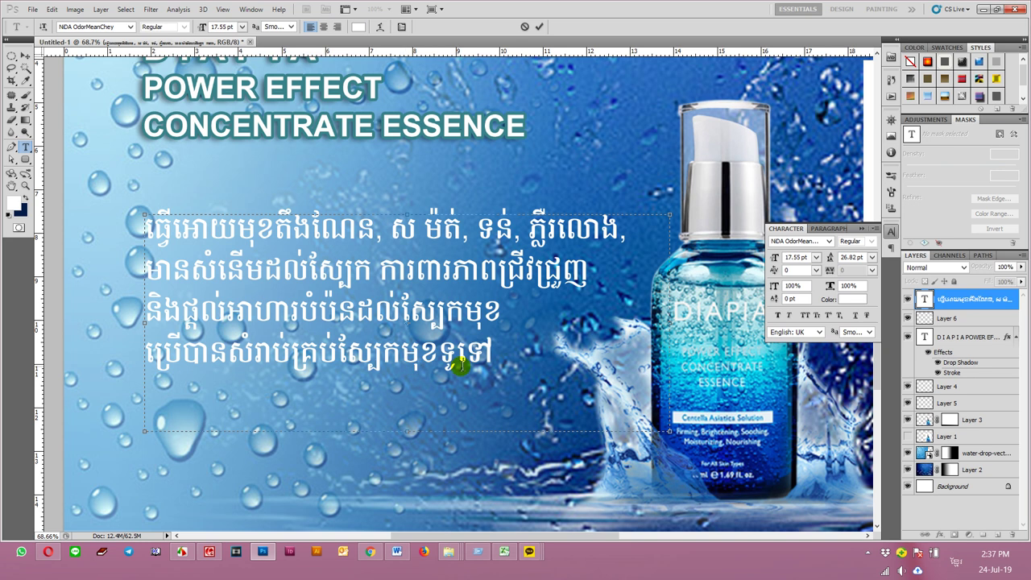
Keep the Khmer text at 17.55 pt after a size test and commit the edits
mouse_move(491, 358)
mouse_down()
mouse_move(430, 355)
mouse_move(449, 369)
mouse_up()
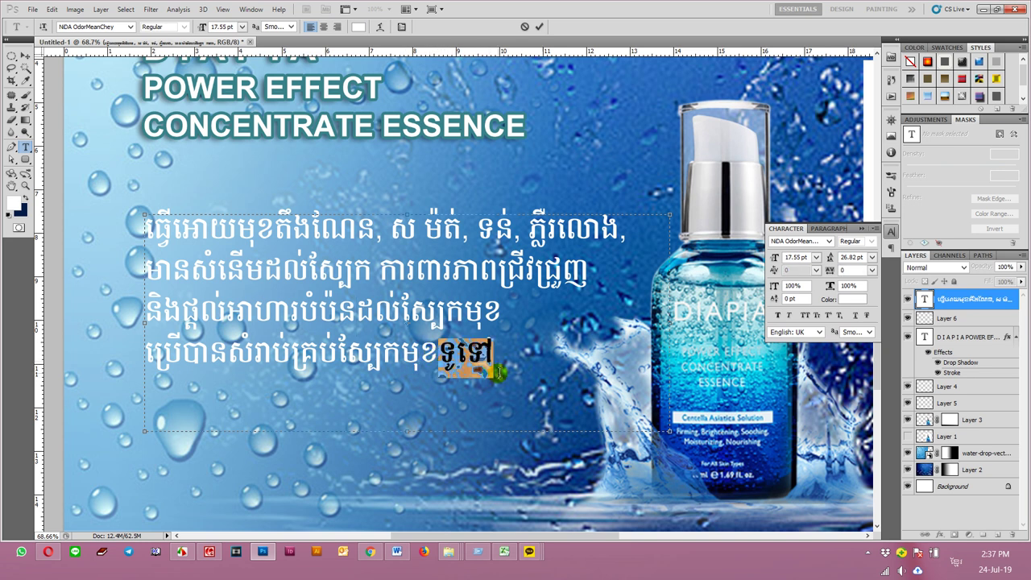
click(499, 372)
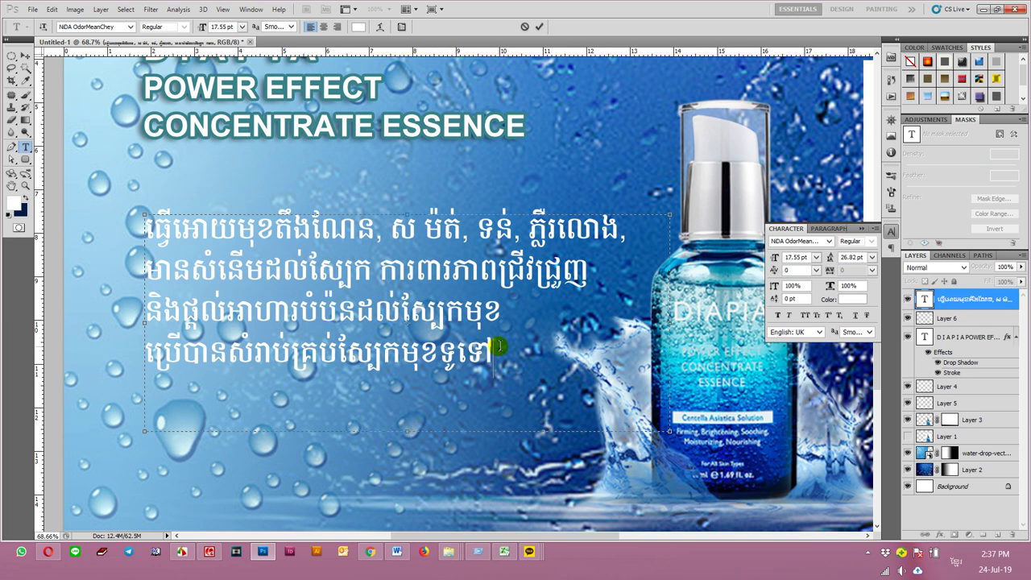
key(ctrl+a)
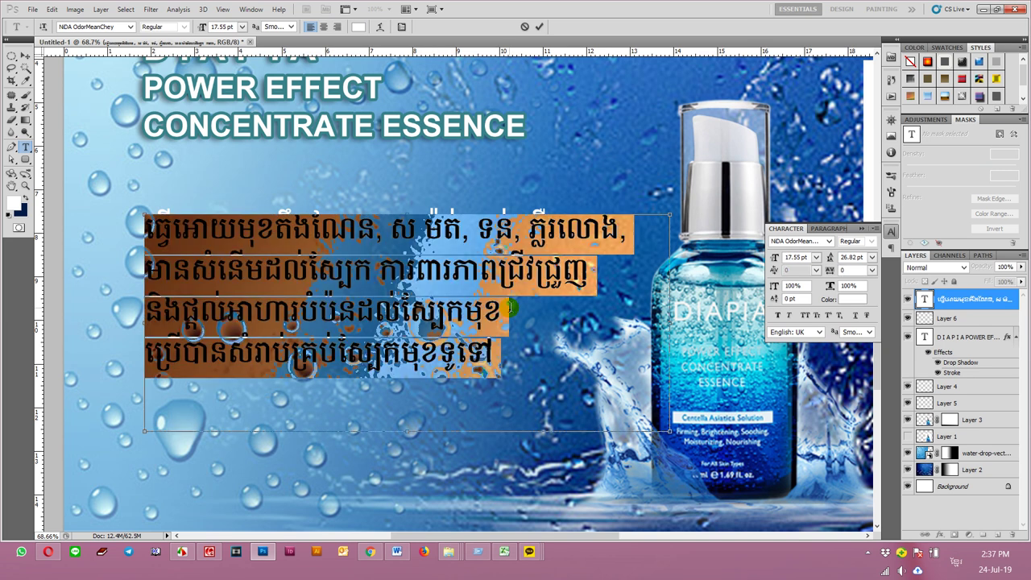
key(ctrl+shift+period)
key(ctrl+shift+comma)
click(18, 65)
Copy the title's stroke and drop shadow layer style and paste it onto the Khmer text layer
click(323, 125)
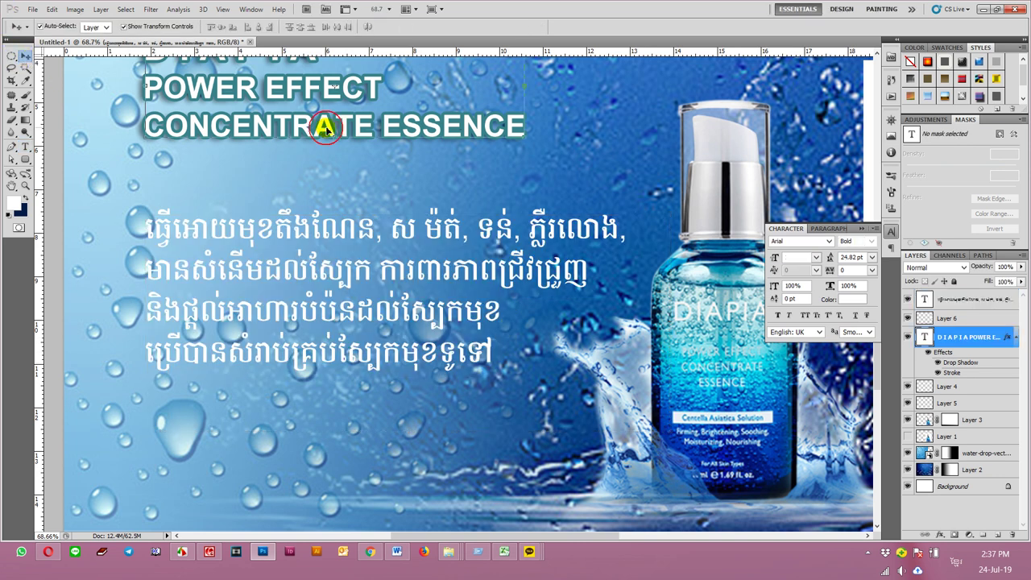
right_click(974, 339)
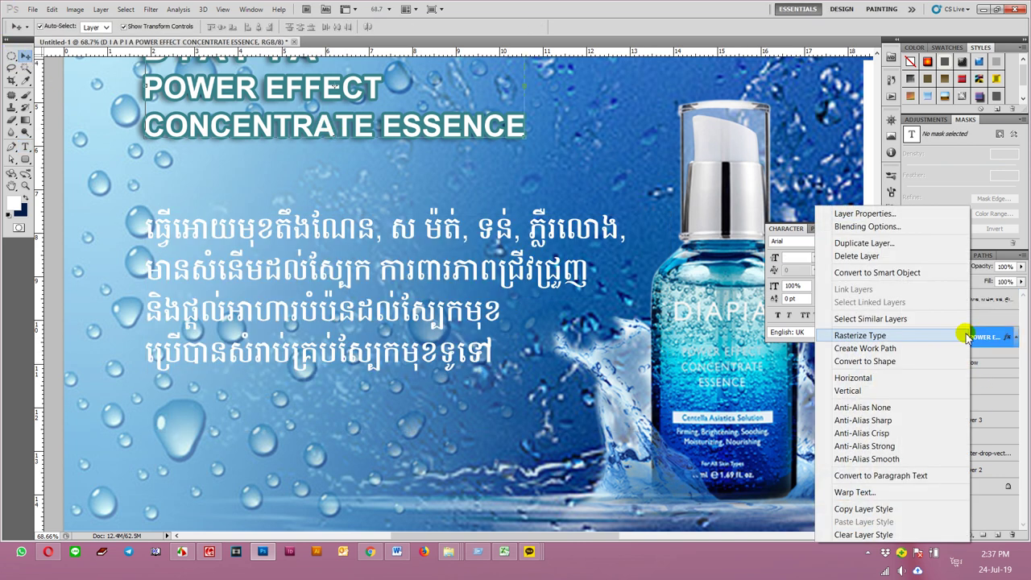
click(862, 508)
click(512, 266)
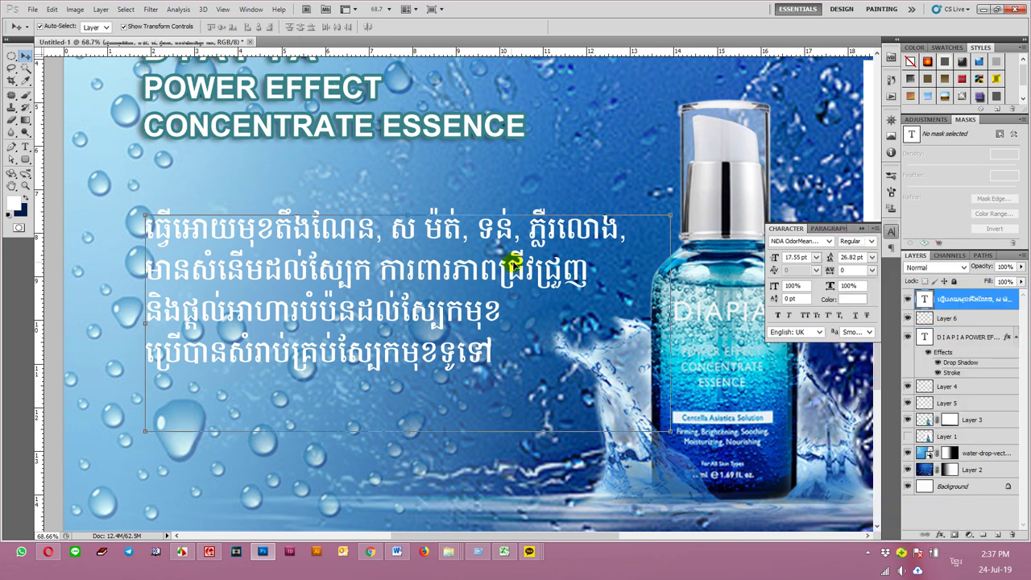
right_click(965, 304)
click(861, 521)
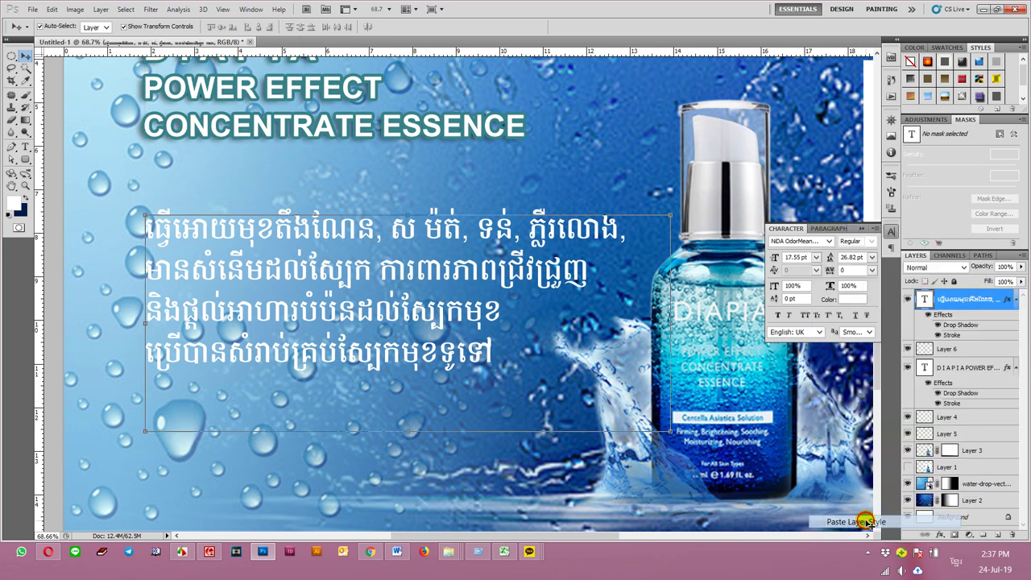
Fit the poster in view and move the DIAPIA title slightly lower
key(ctrl+0)
click(487, 362)
click(414, 292)
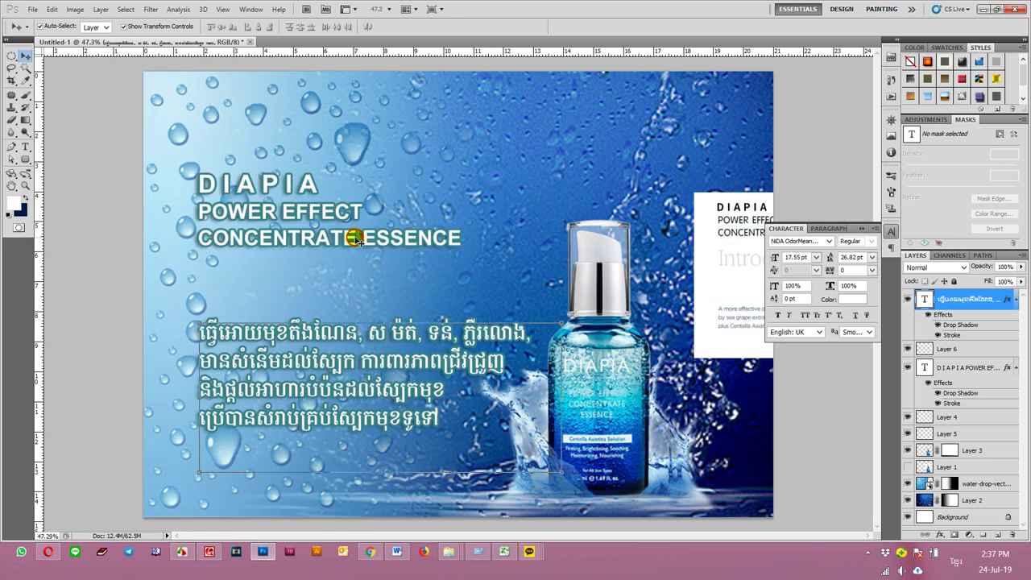
drag(357, 240, 354, 270)
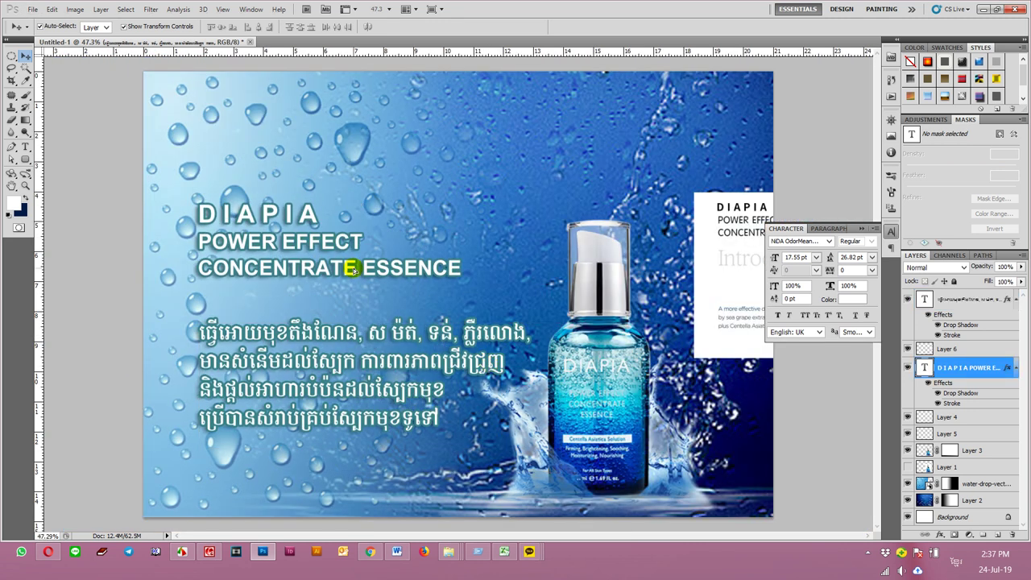
scroll(359, 267, down, 3)
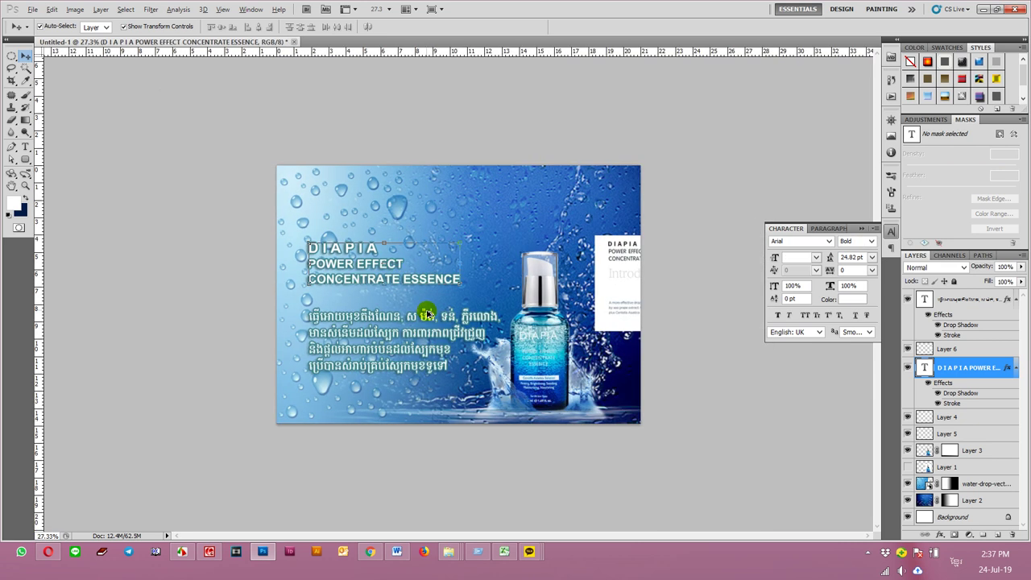
scroll(427, 313, up, 1)
scroll(355, 414, up, 2)
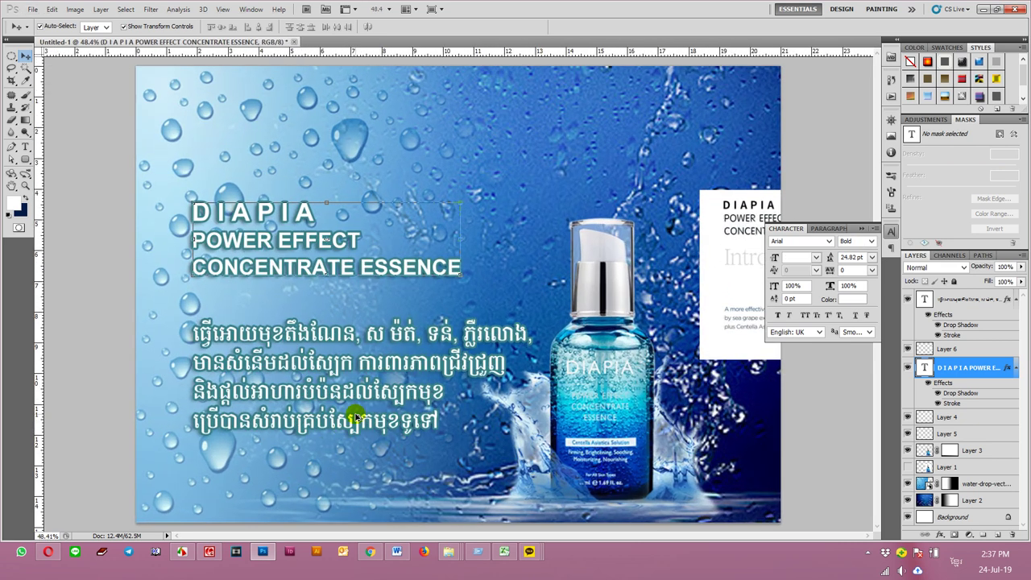
scroll(357, 419, up, 1)
Insert a missing space between two Khmer words and check the source text in Word
key(t)
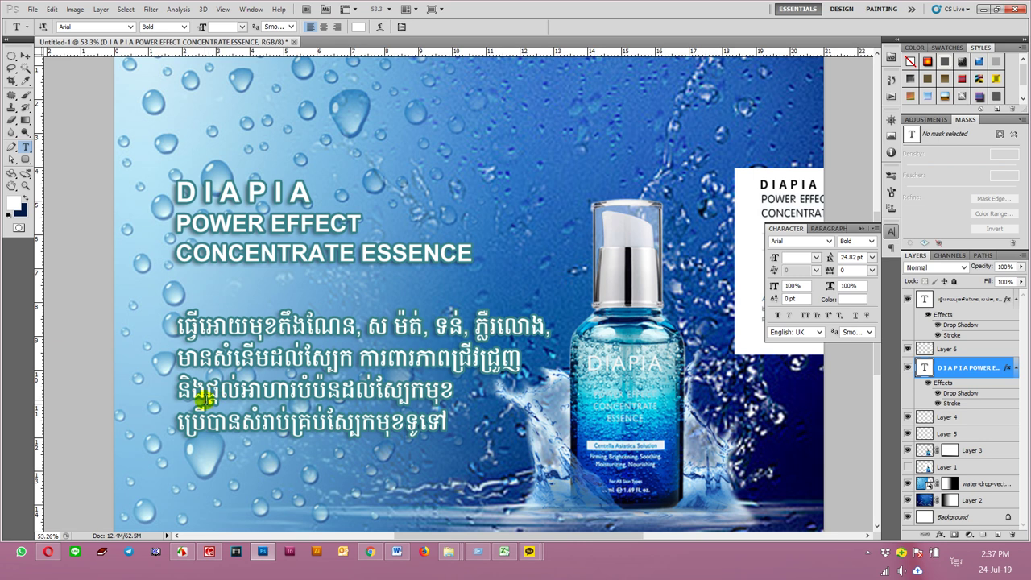
click(207, 397)
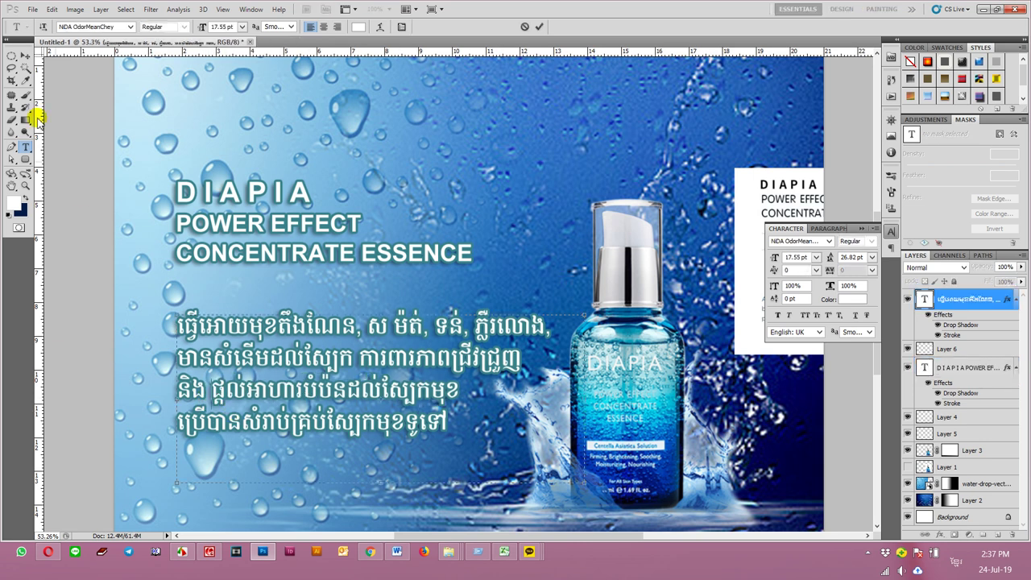
click(26, 56)
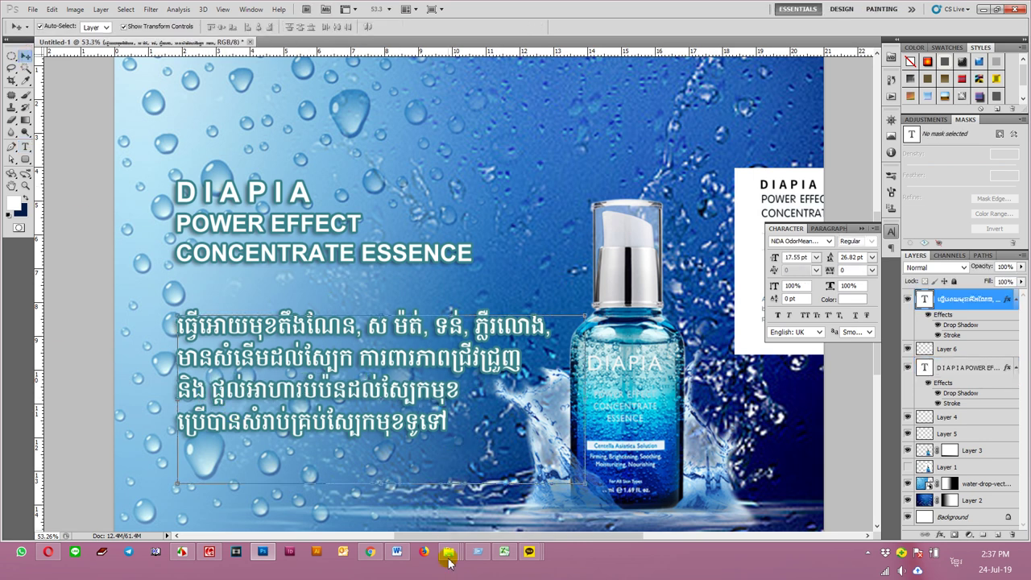
click(397, 552)
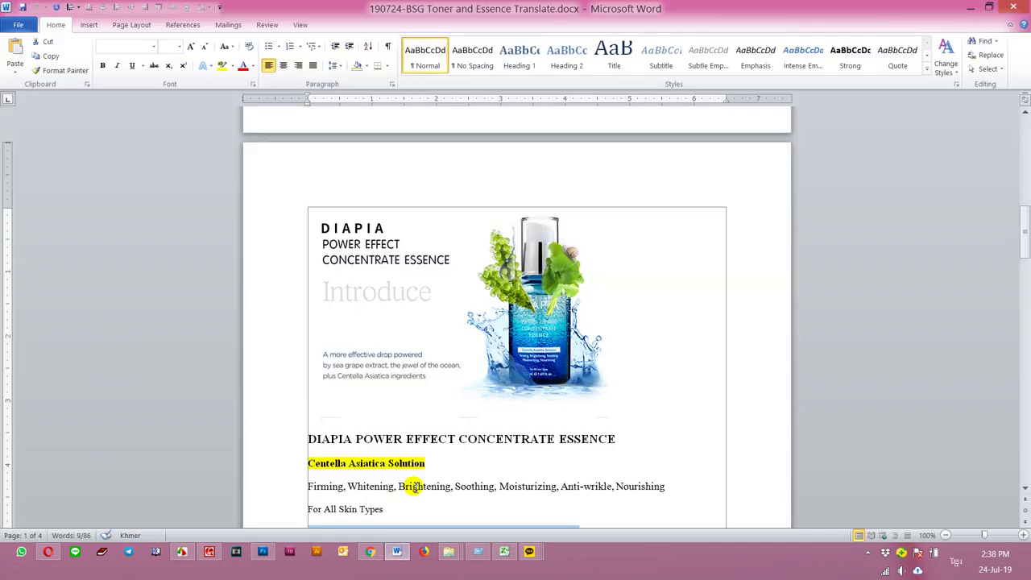
scroll(413, 487, down, 2)
scroll(413, 487, up, 4)
scroll(413, 487, up, 5)
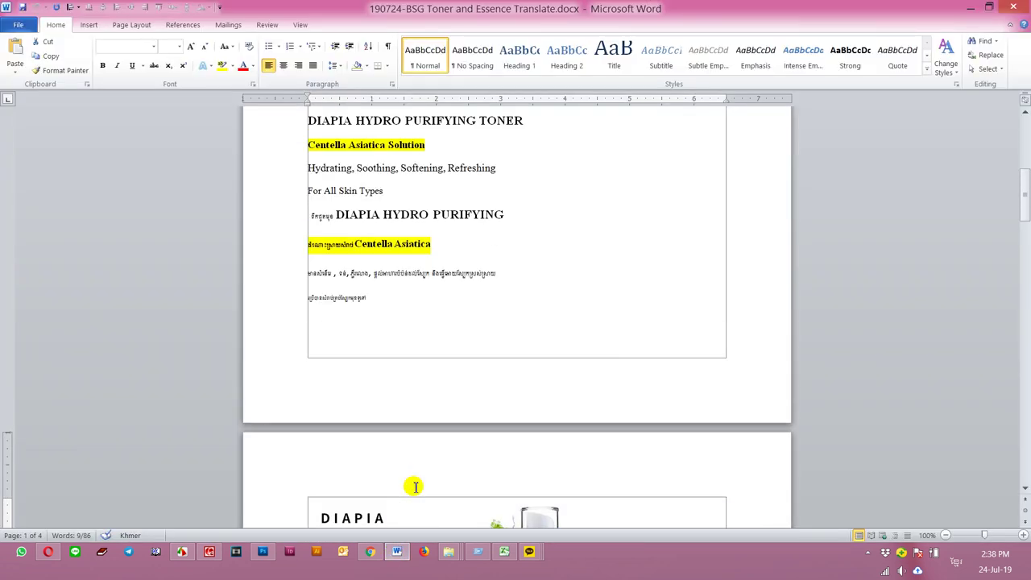
scroll(413, 487, down, 5)
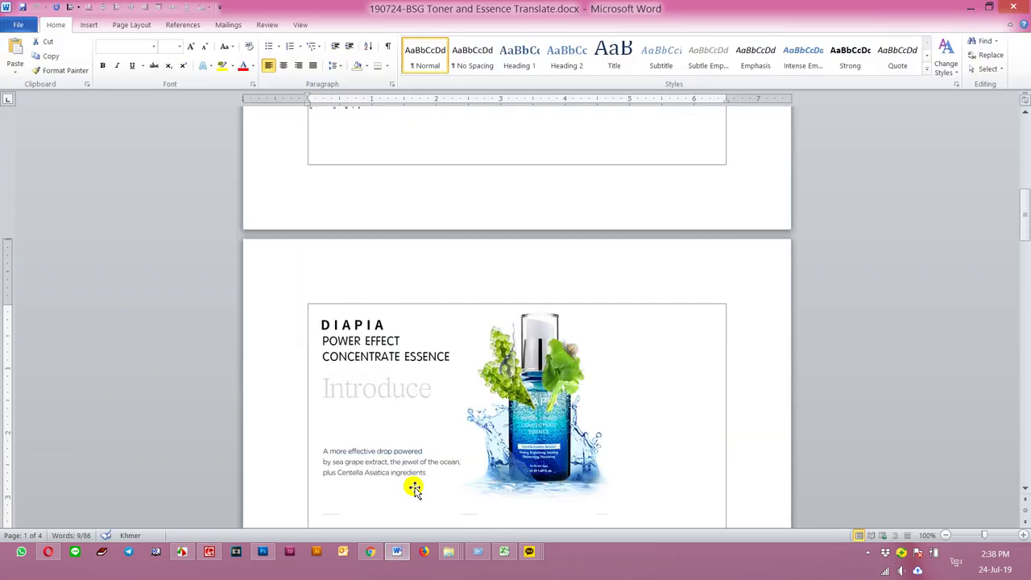
click(266, 553)
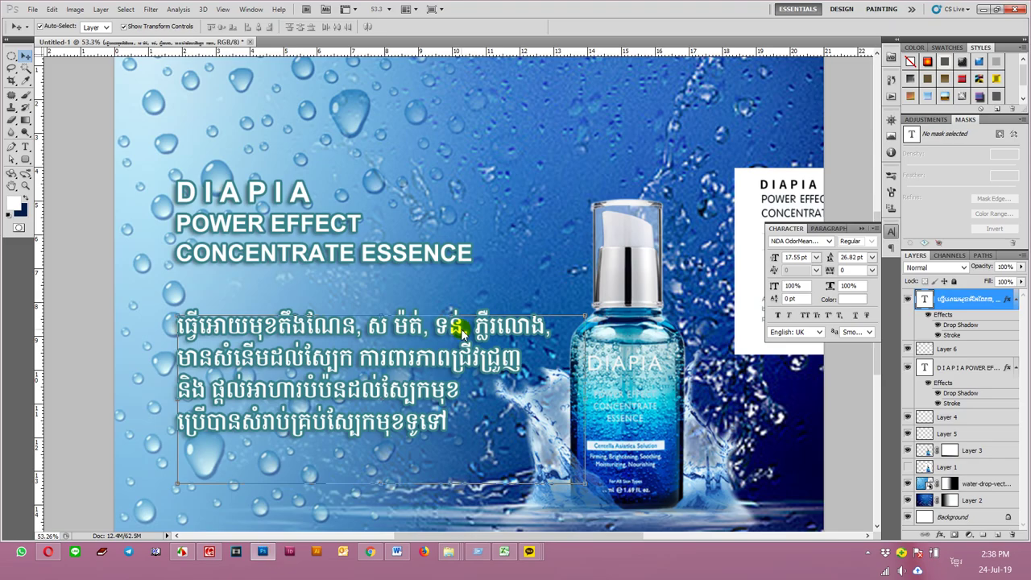
Delete the white product reference box layer from the poster
scroll(663, 380, down, 3)
click(639, 311)
drag(639, 311, 448, 258)
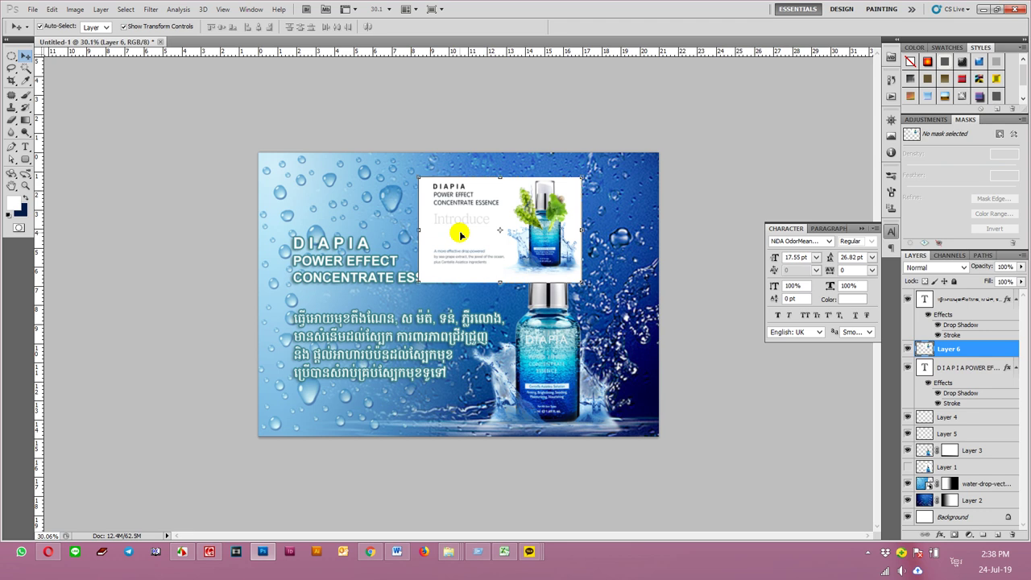
key(Delete)
click(678, 309)
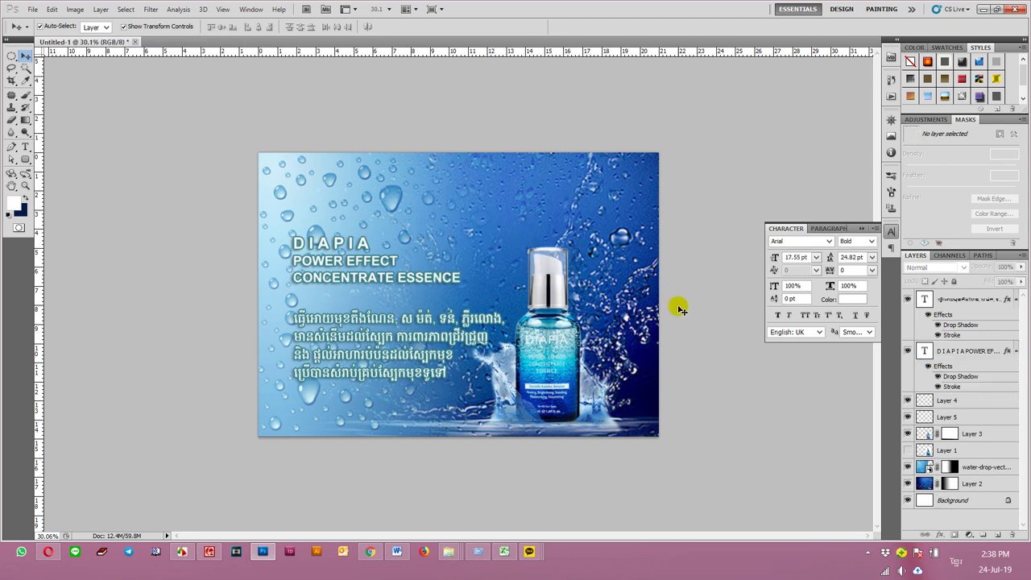
Review the bottle cap highlight and water splash layers, ending on the Khmer text layer
scroll(524, 444, up, 3)
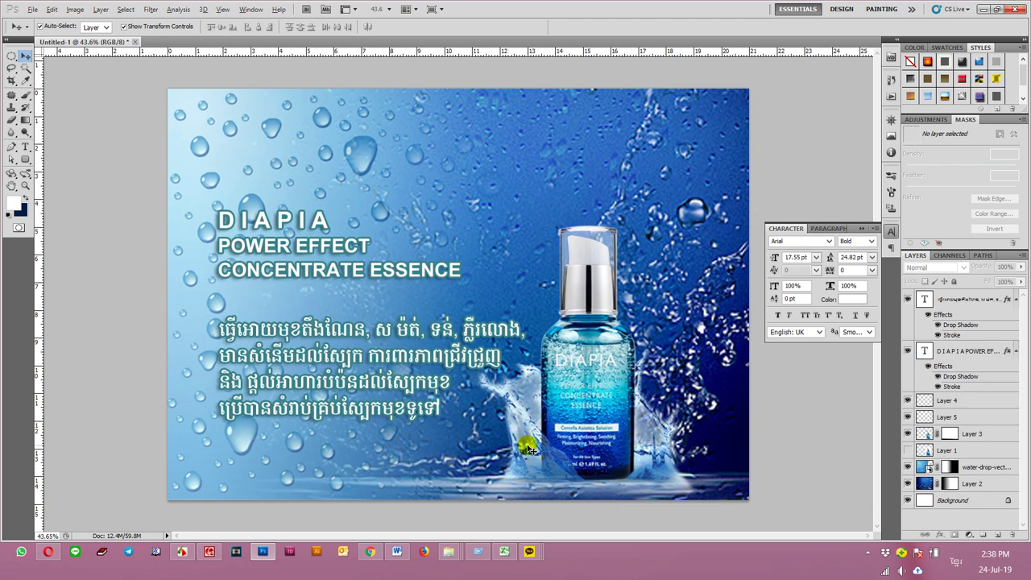
click(619, 238)
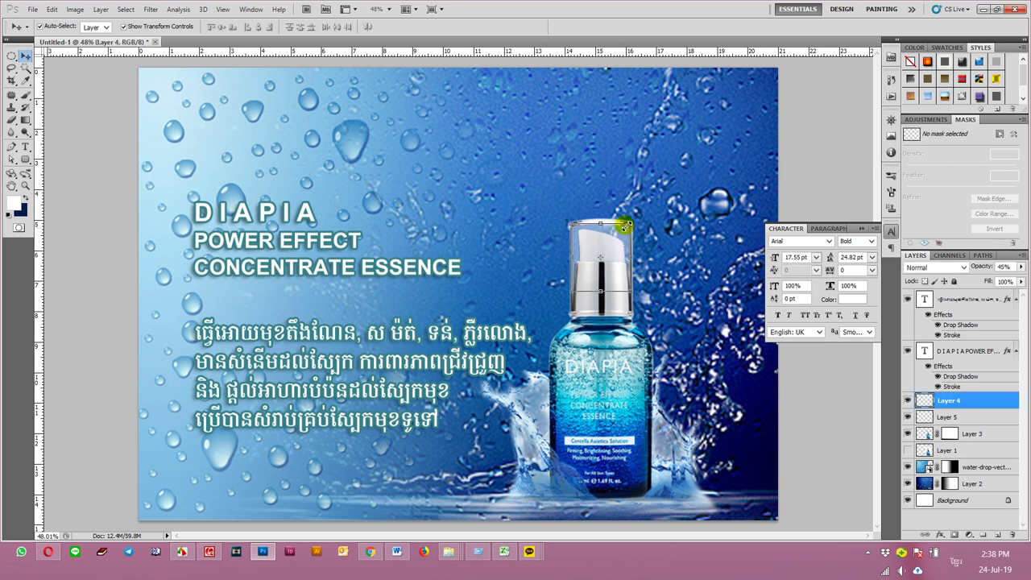
click(815, 467)
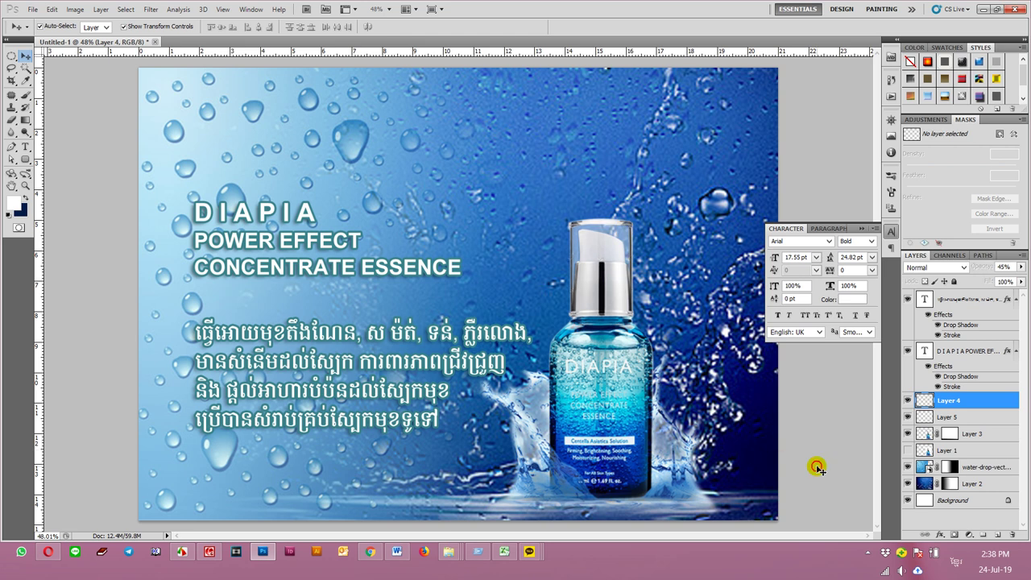
click(528, 463)
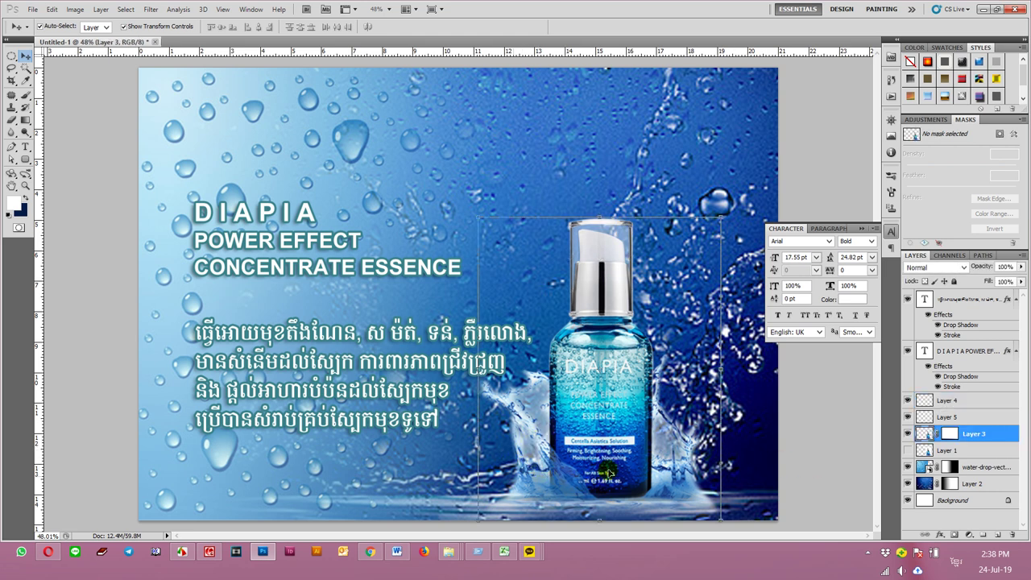
click(803, 465)
click(433, 368)
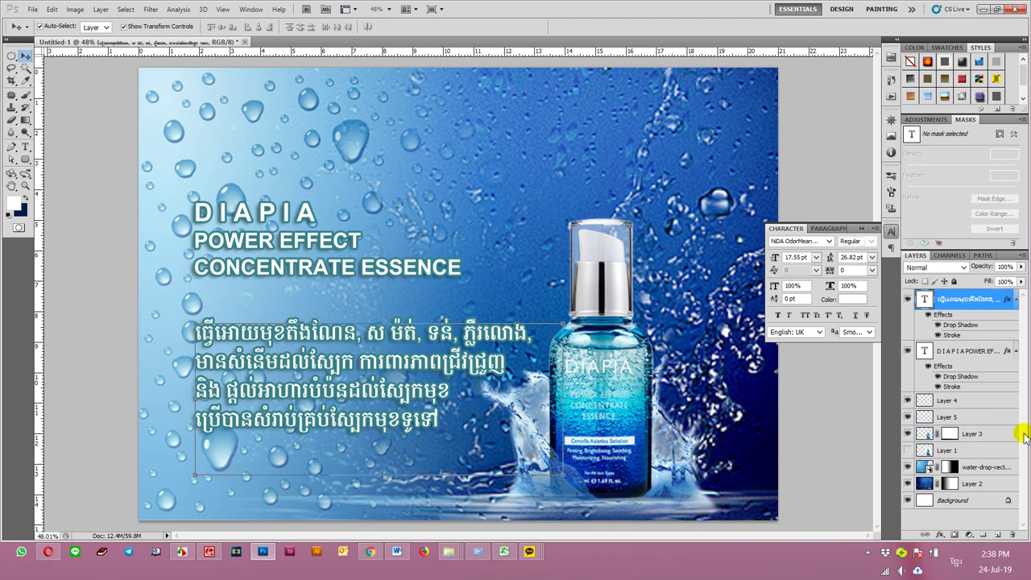
click(209, 552)
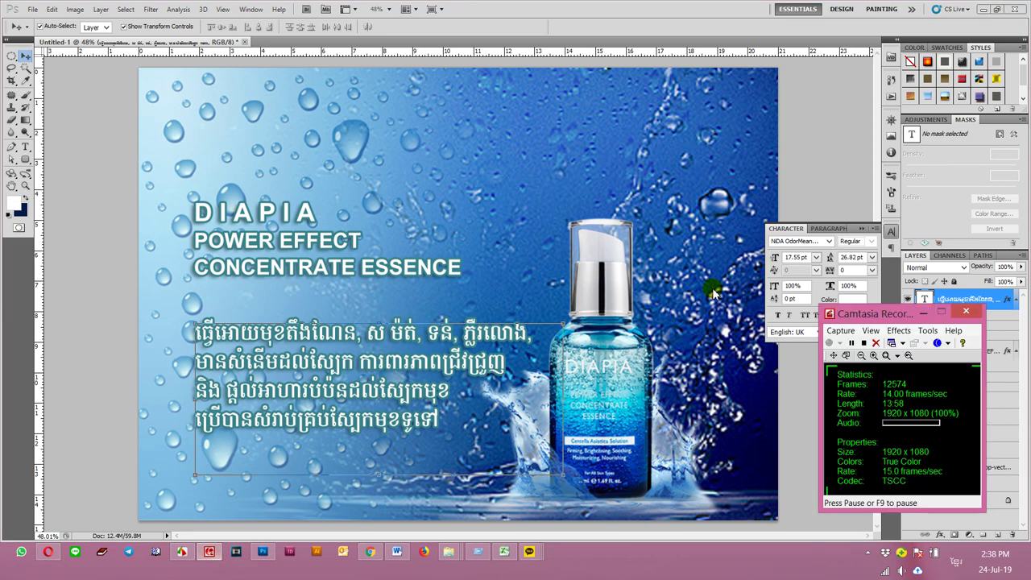